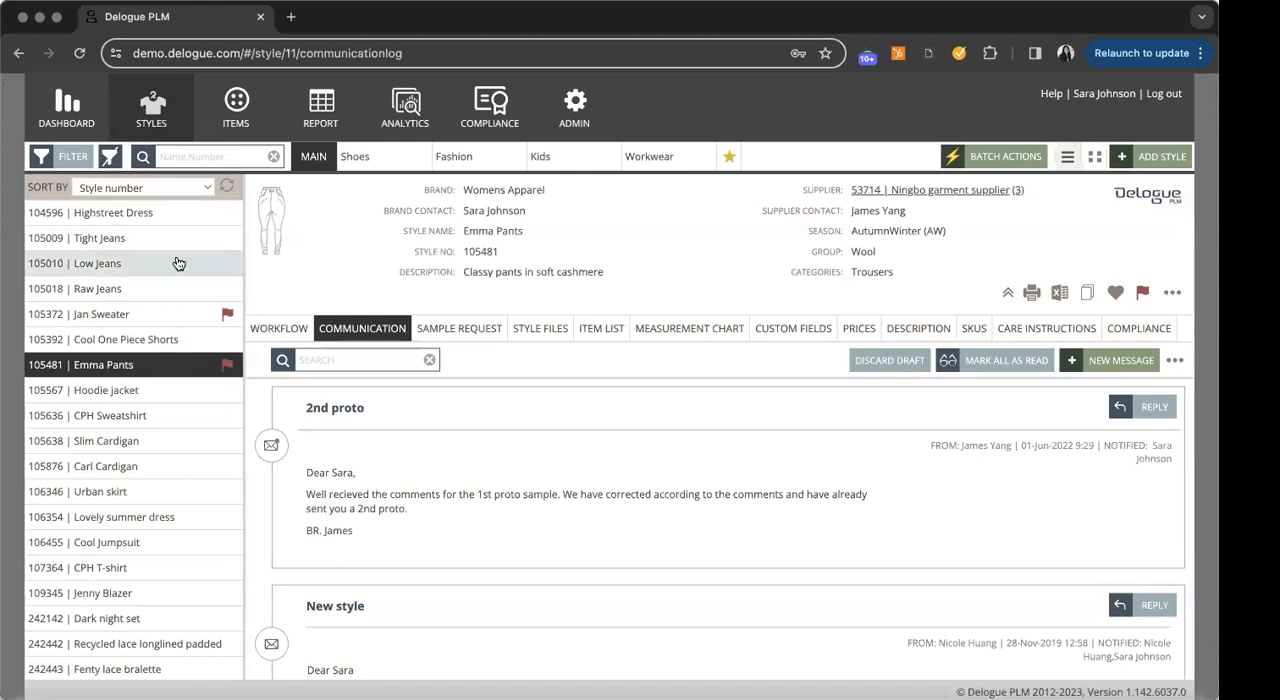
- Look through the list of styles and open the items overview
scroll(168, 297, "down", 10)
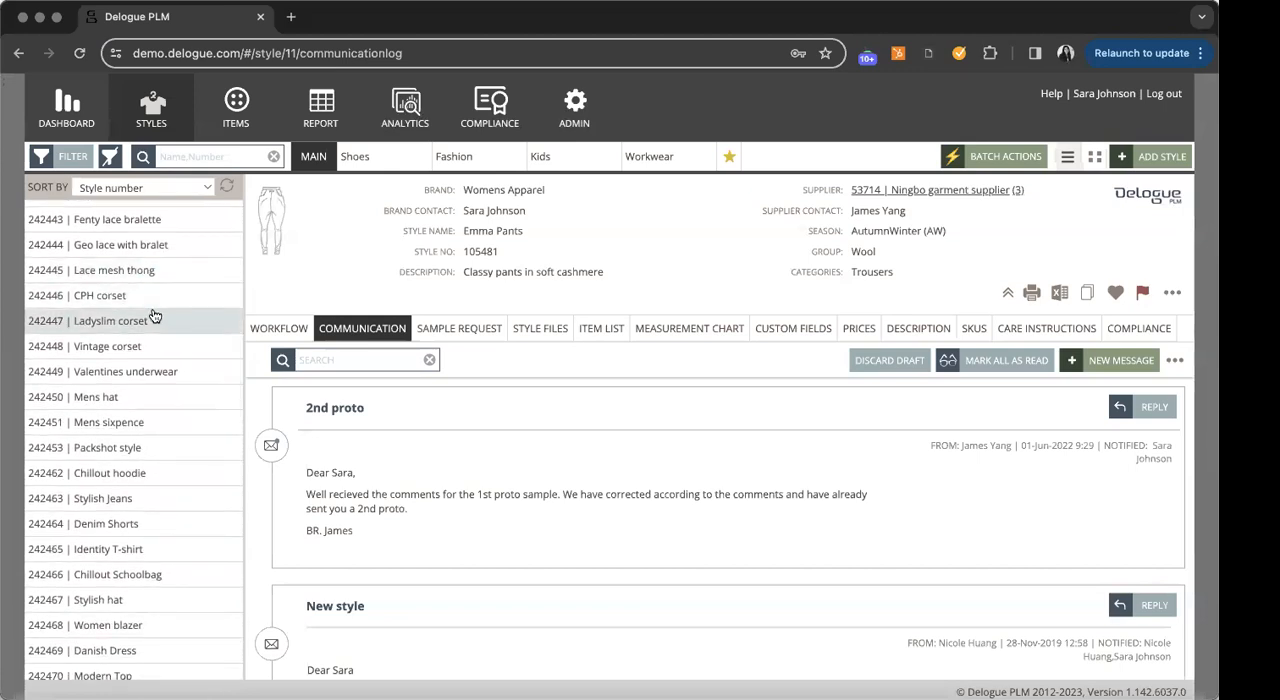
scroll(180, 318, "up", 10)
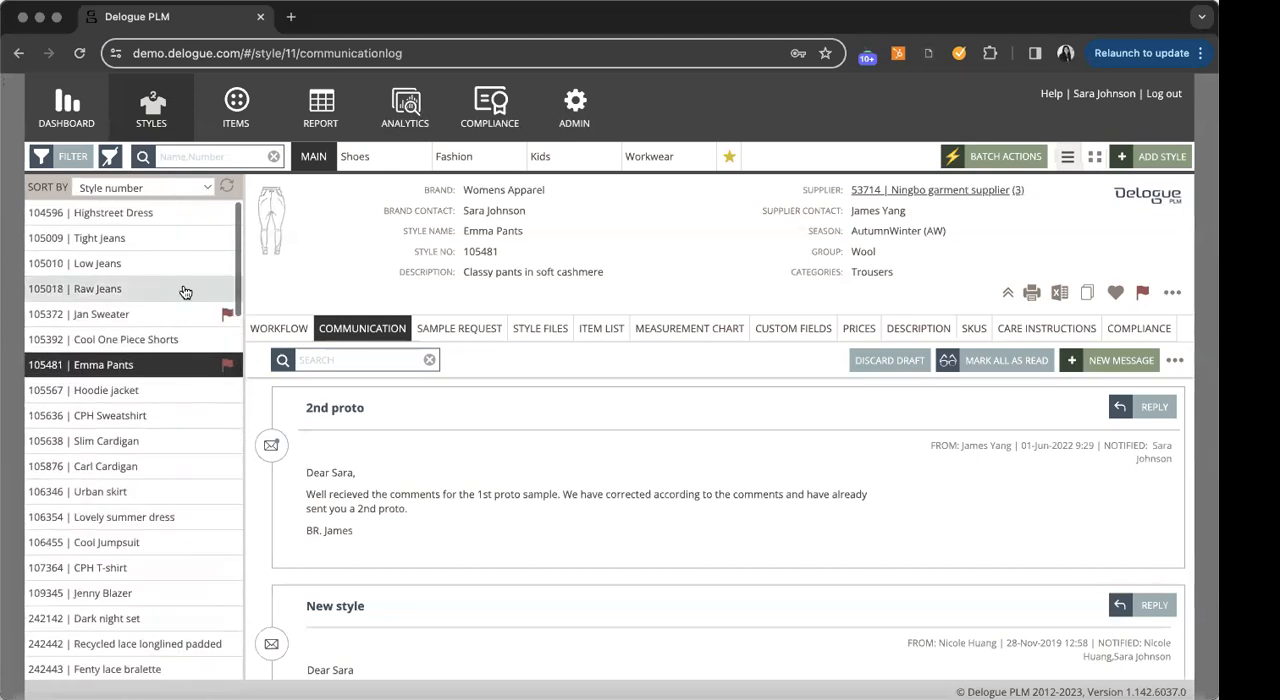
left_click(255, 133)
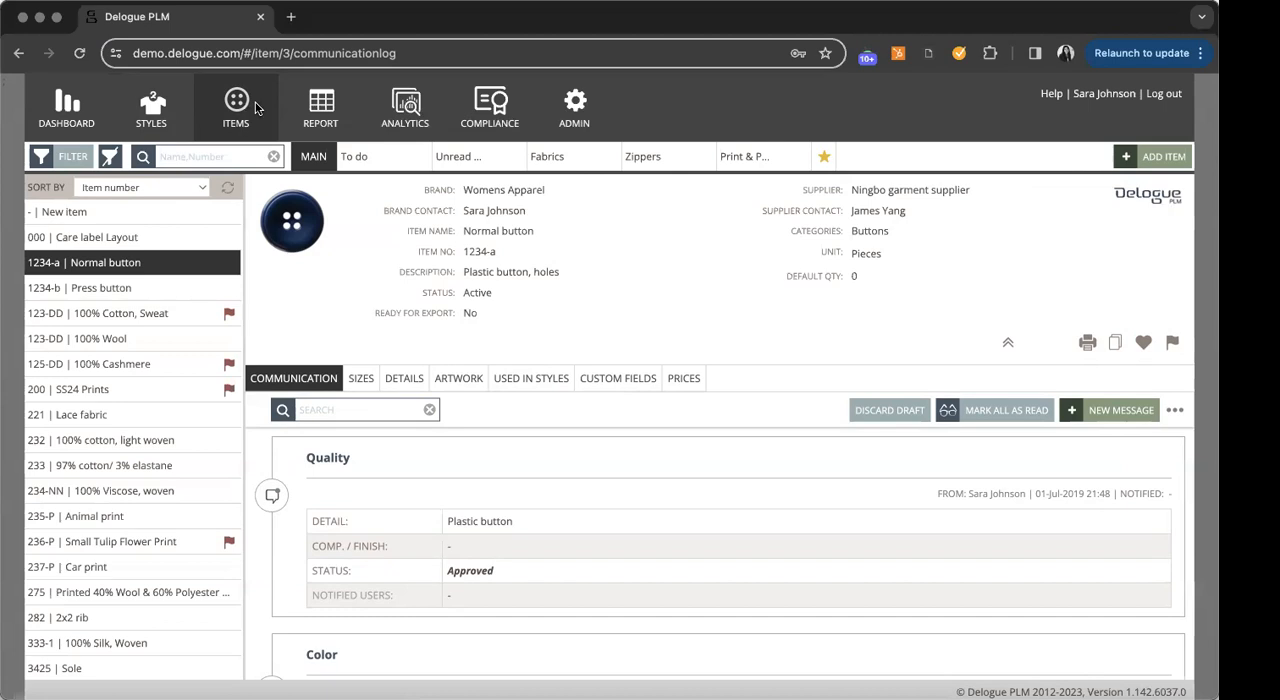
- Review the admin settings for company info, suppliers, colors, sizes, groups, seasons and sample types
left_click(577, 112)
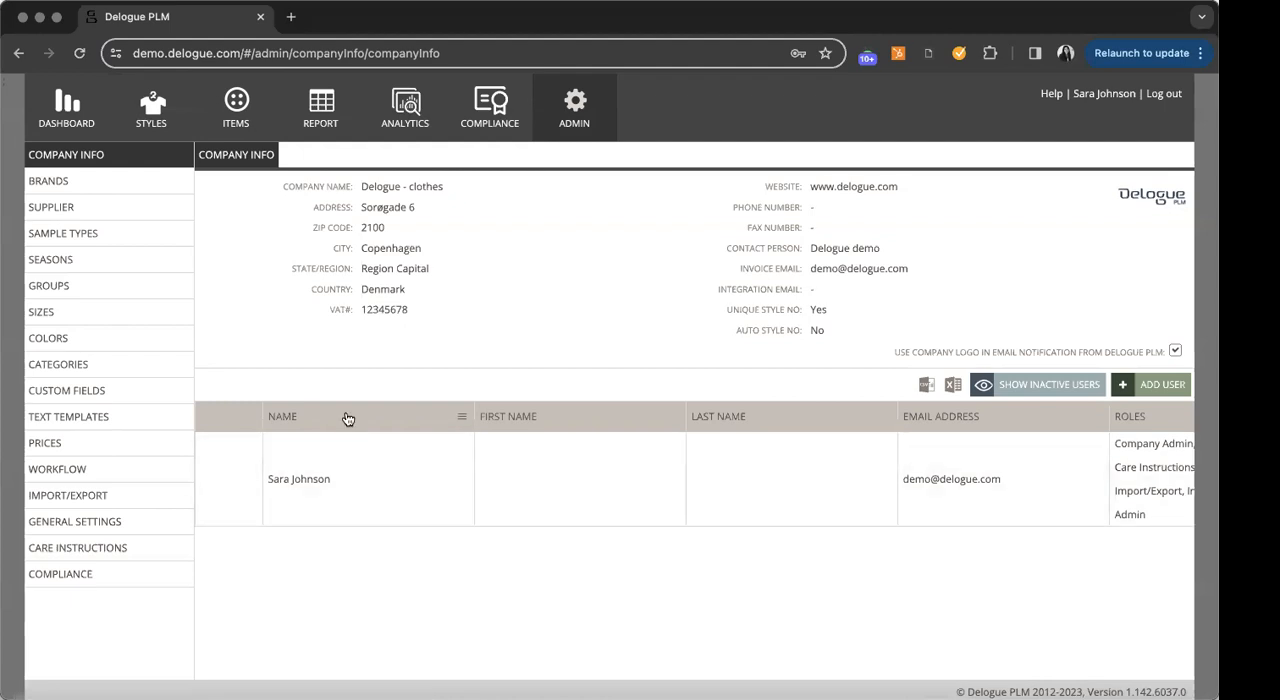
left_click(62, 208)
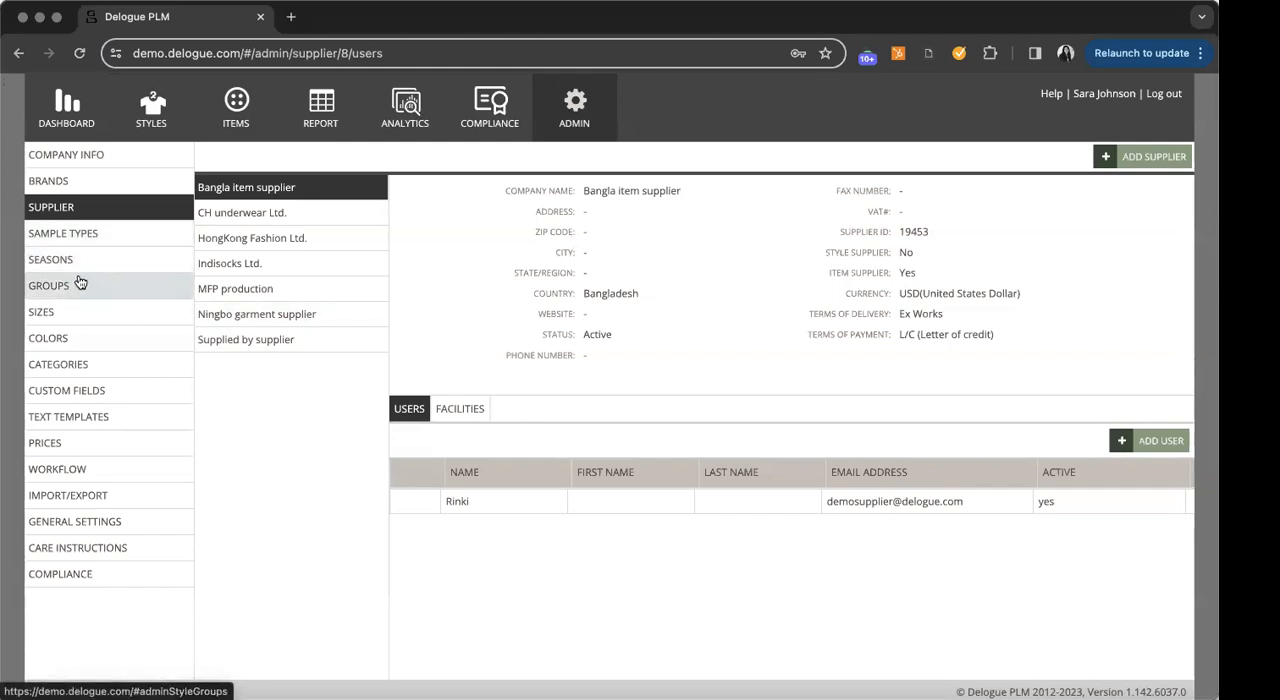
left_click(100, 338)
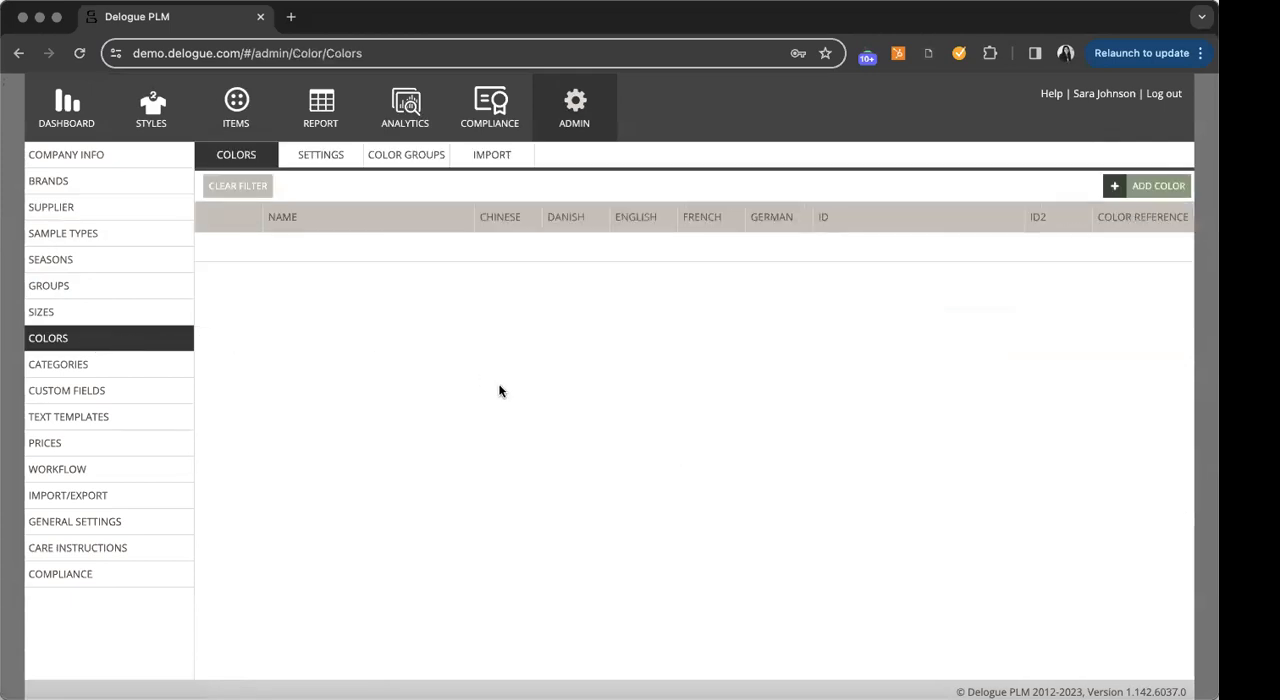
left_click(86, 315)
left_click(85, 292)
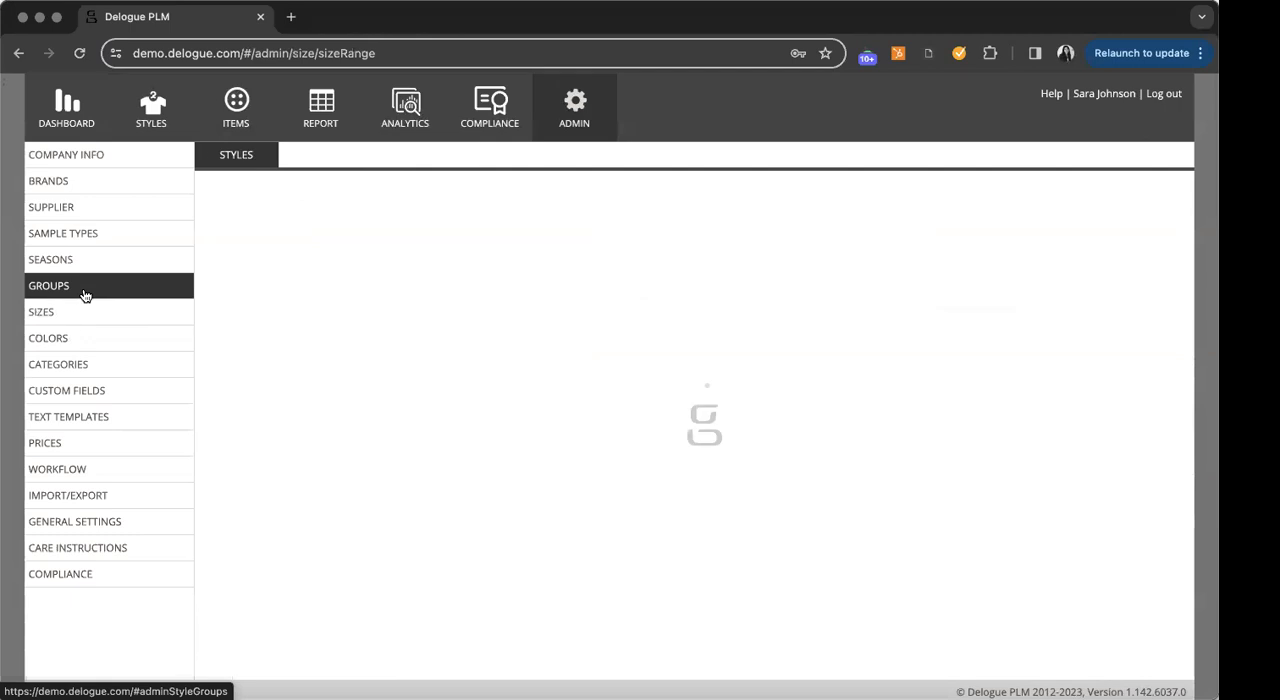
left_click(85, 264)
left_click(80, 246)
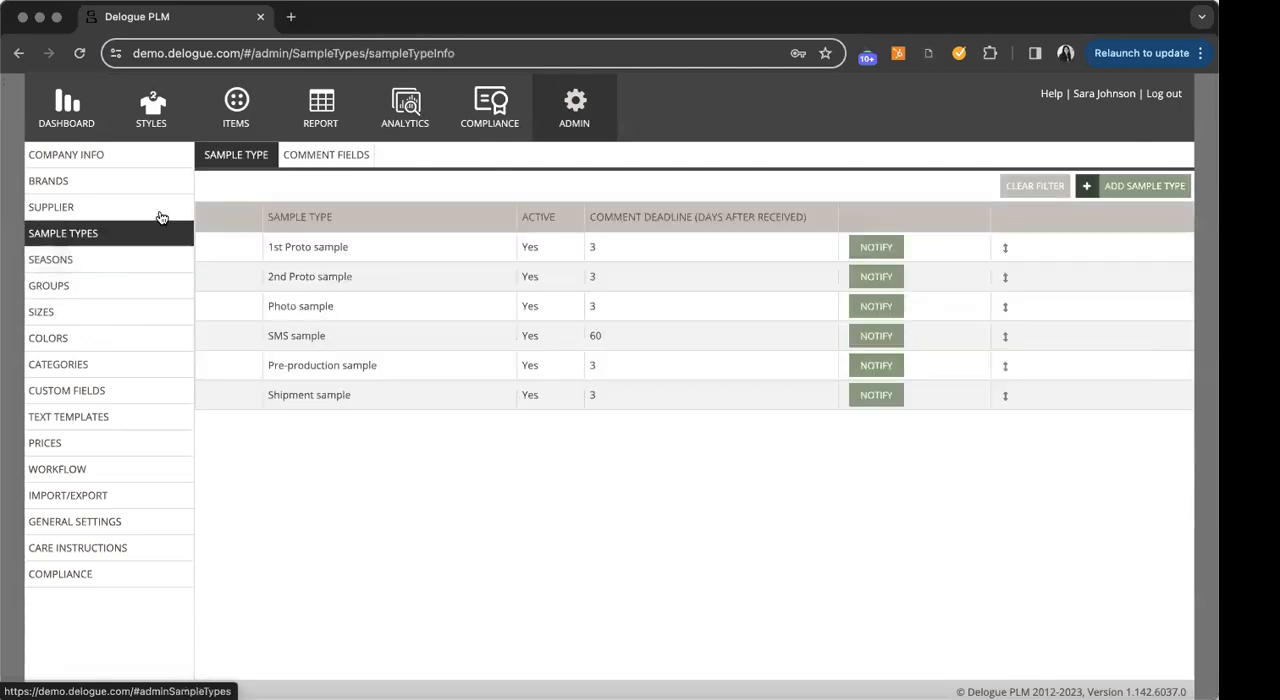
- Return to the styles overview and filter the list by the Womens Apparel brand and all suppliers
left_click(153, 113)
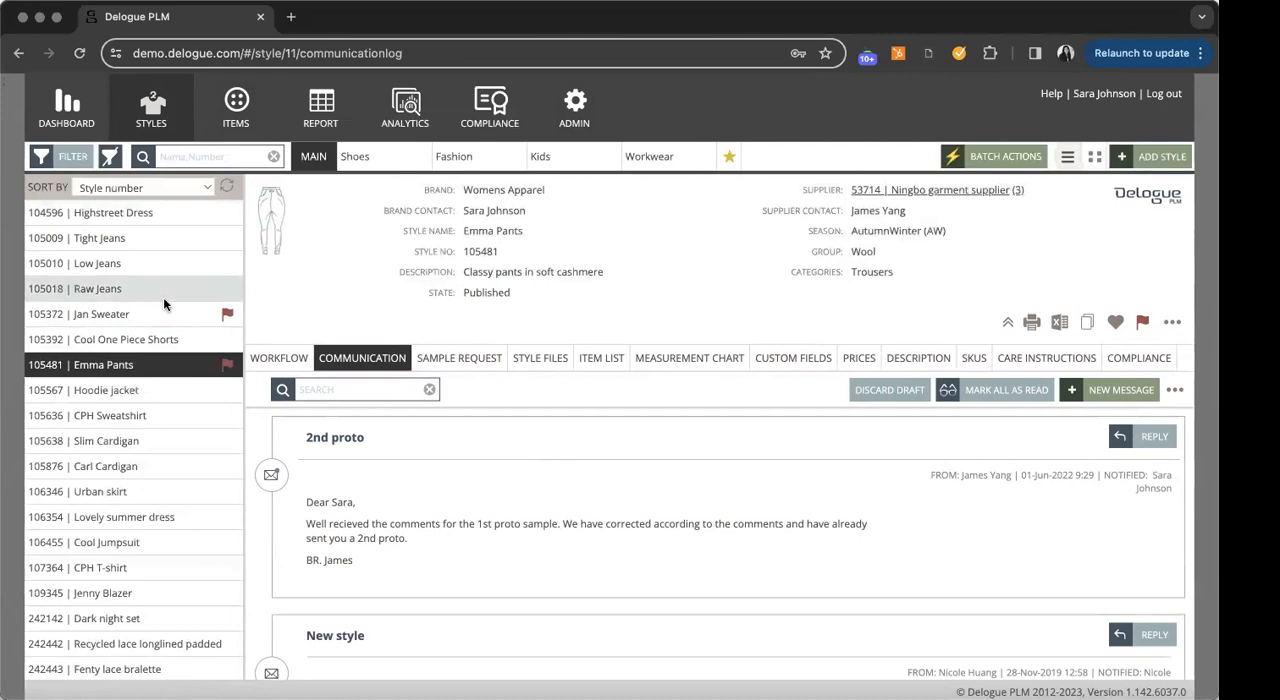
scroll(165, 320, "down", 2)
scroll(168, 353, "down", 14)
scroll(166, 340, "up", 20)
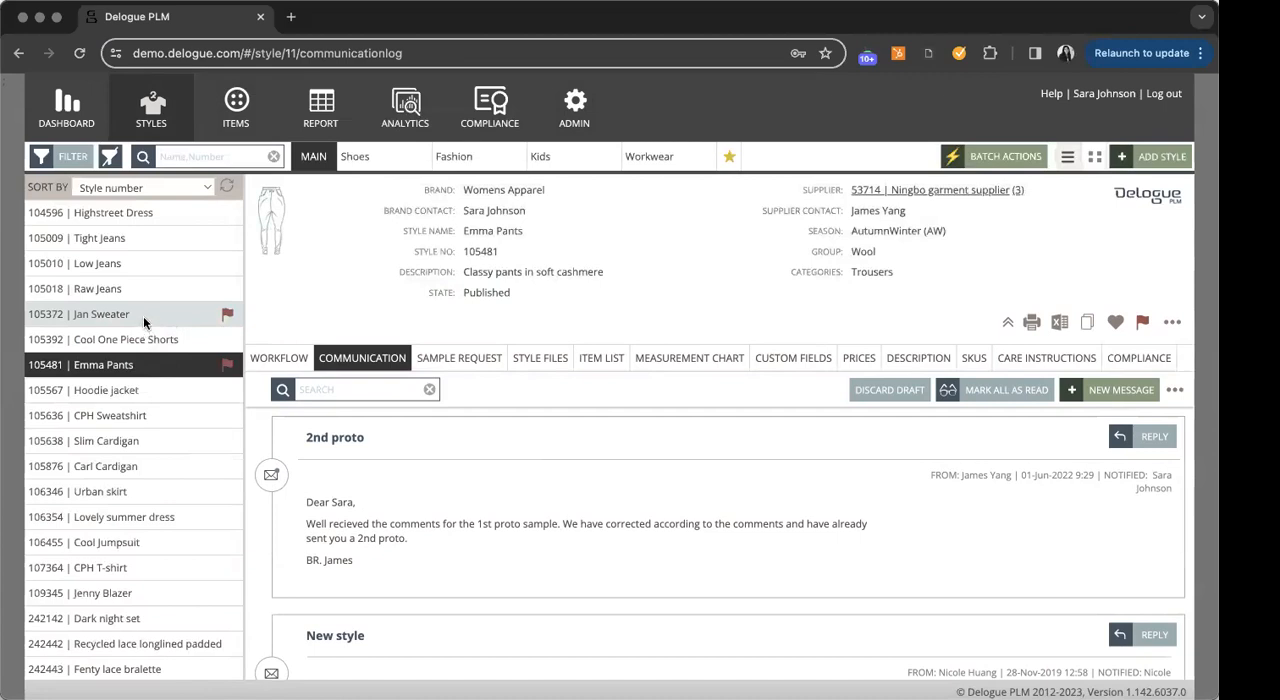
left_click(65, 157)
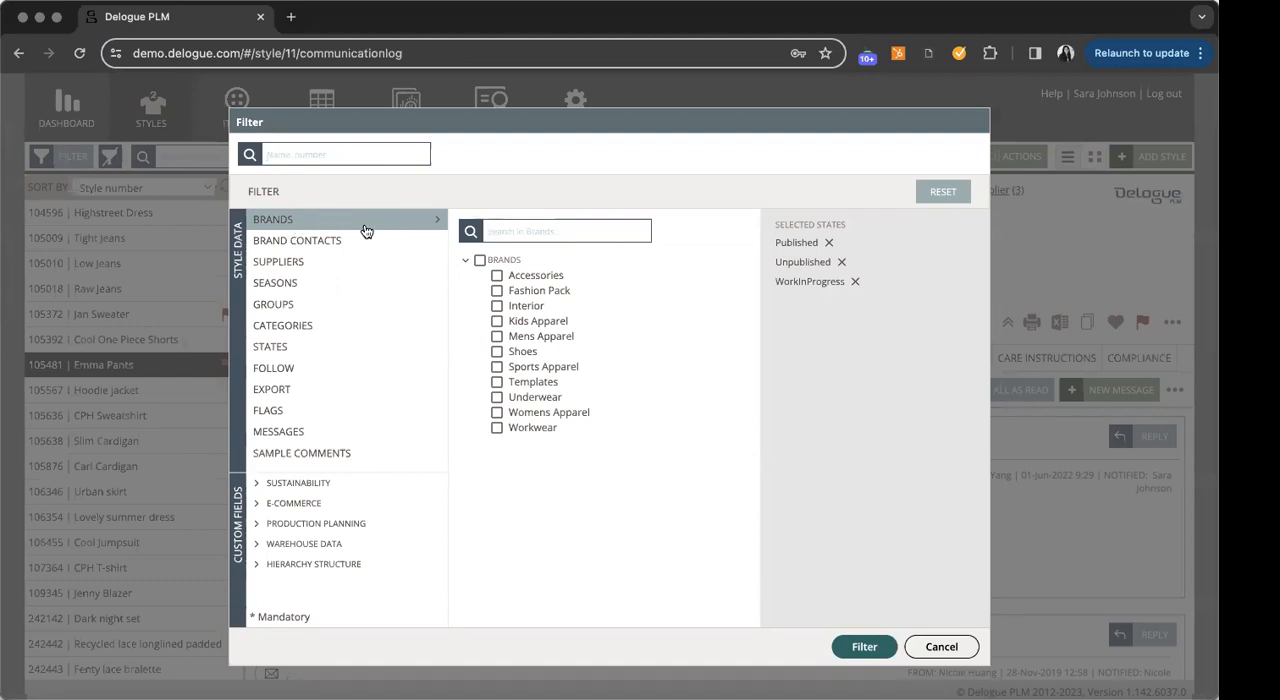
left_click(497, 412)
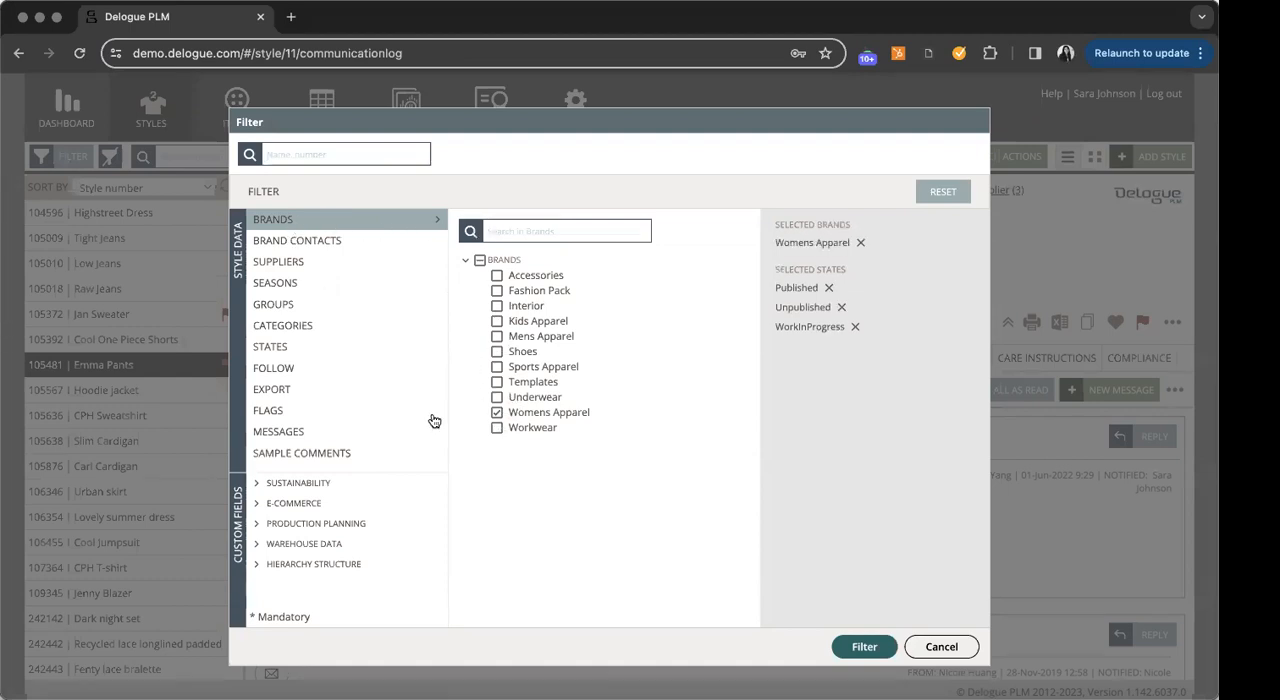
left_click(311, 264)
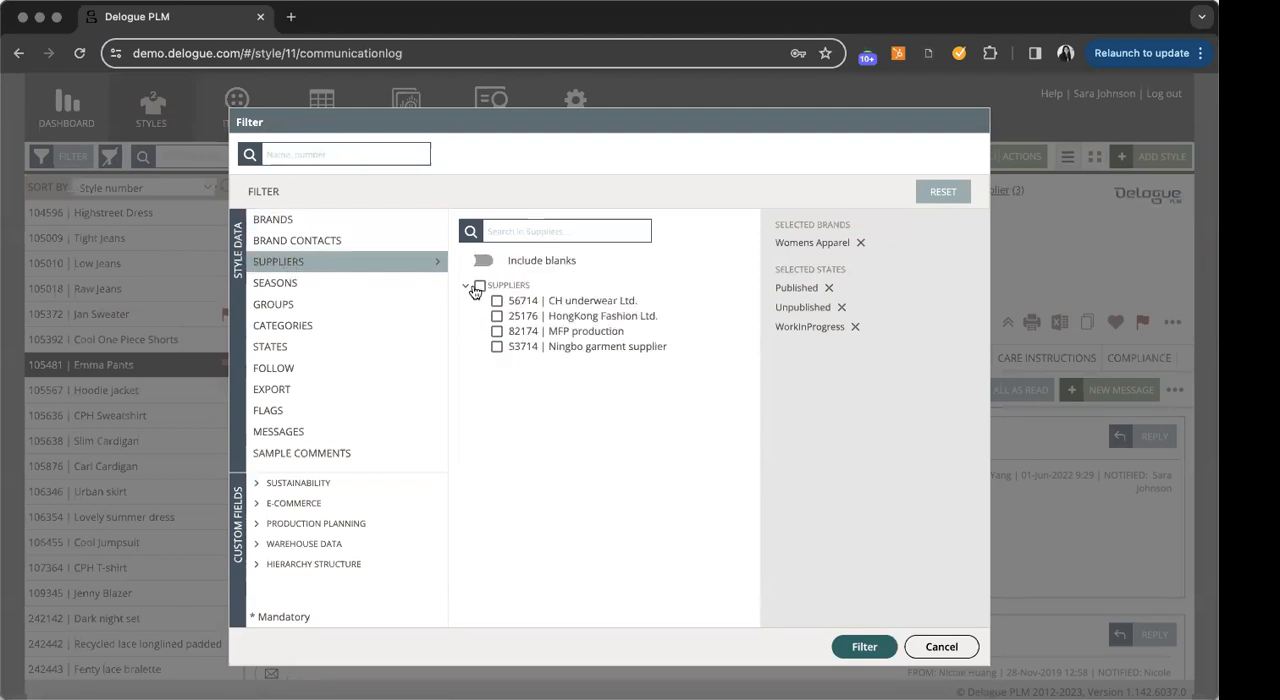
left_click(480, 286)
left_click(323, 291)
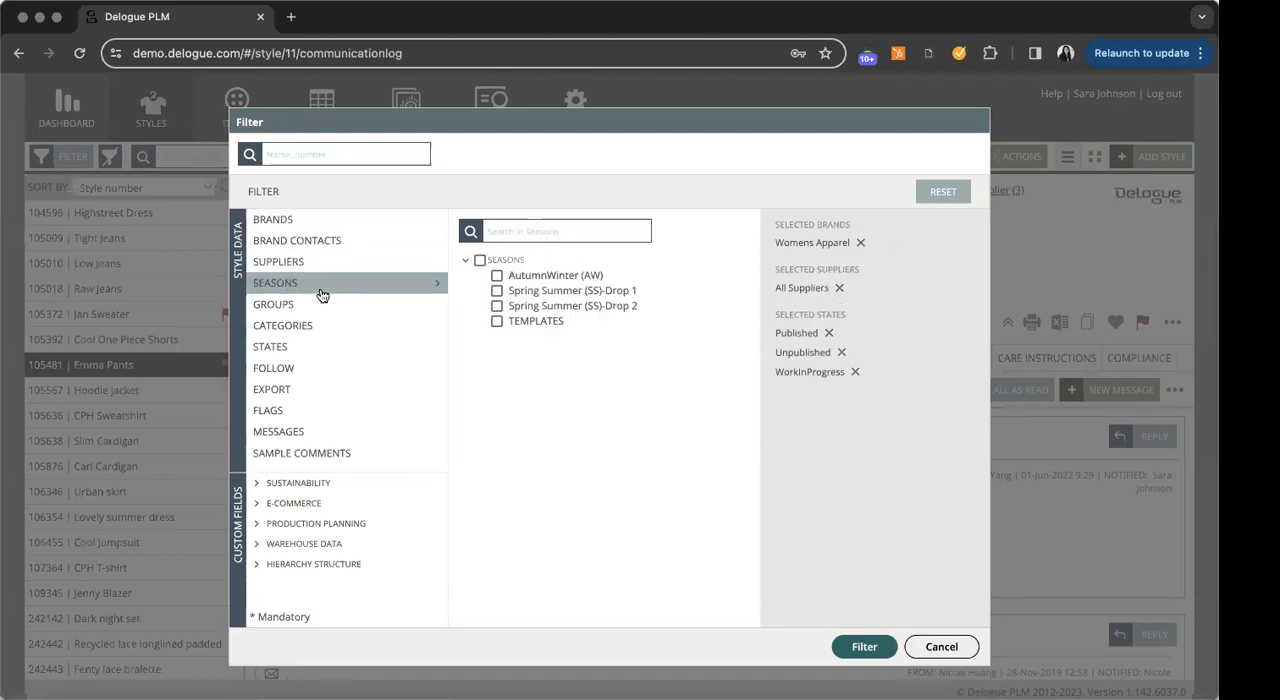
left_click(316, 323)
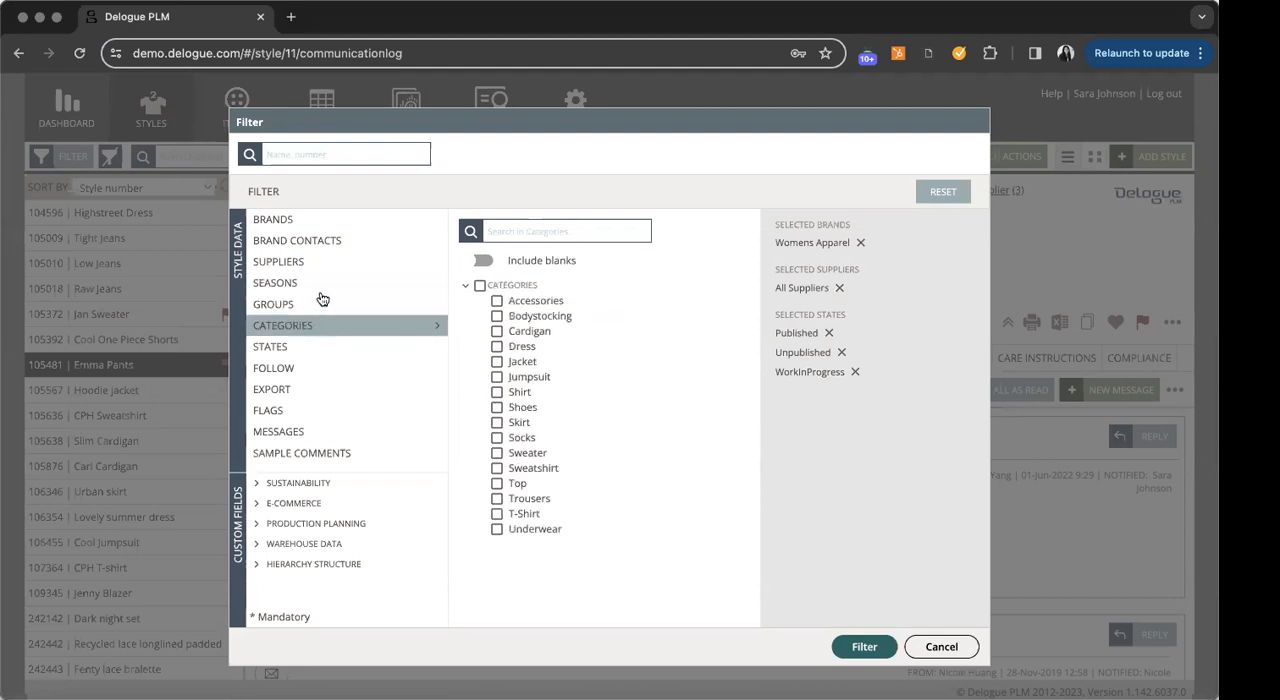
left_click(865, 647)
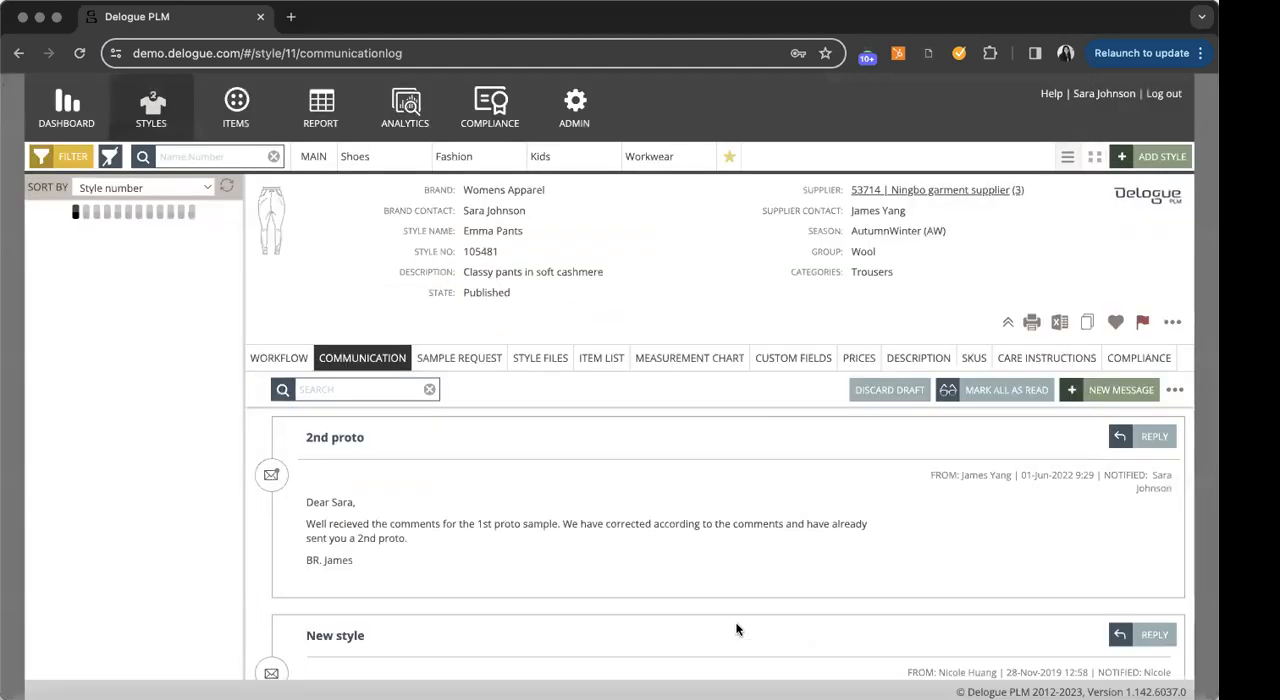
- Look through the filtered styles and save the Womens Apparel filter as a favorite named SS25
scroll(215, 345, "down", 5)
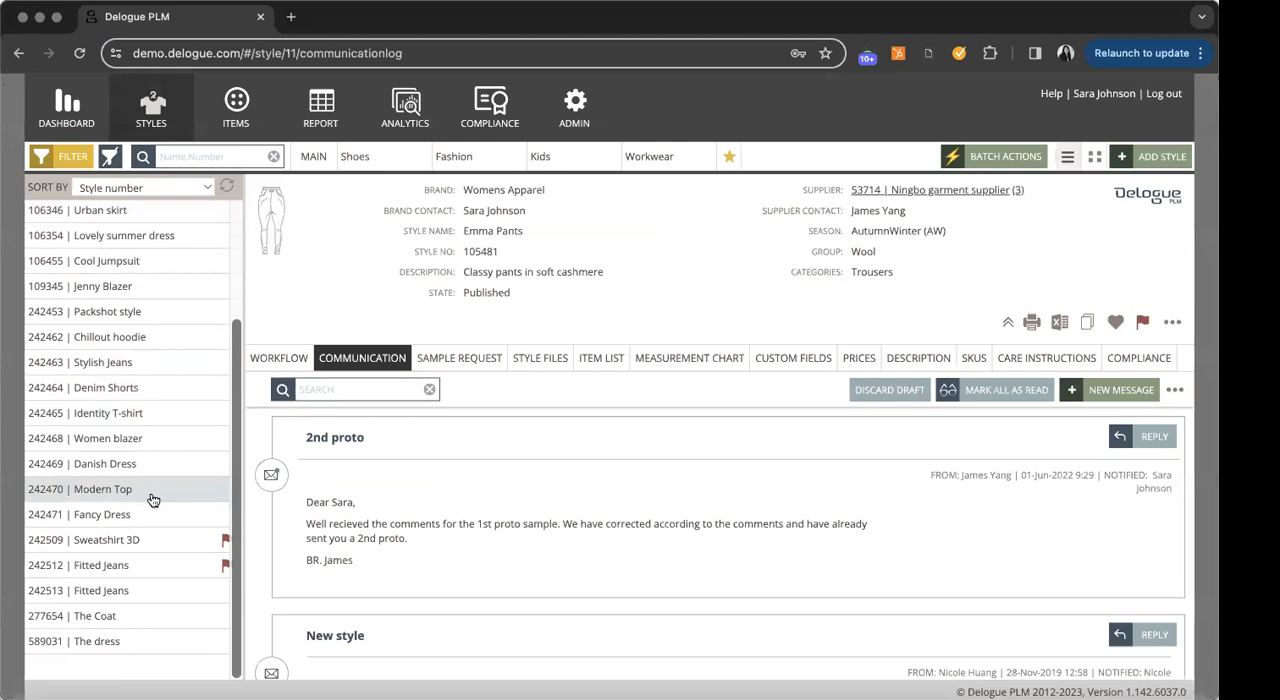
scroll(149, 497, "up", 3)
scroll(153, 434, "down", 1)
scroll(156, 432, "down", 2)
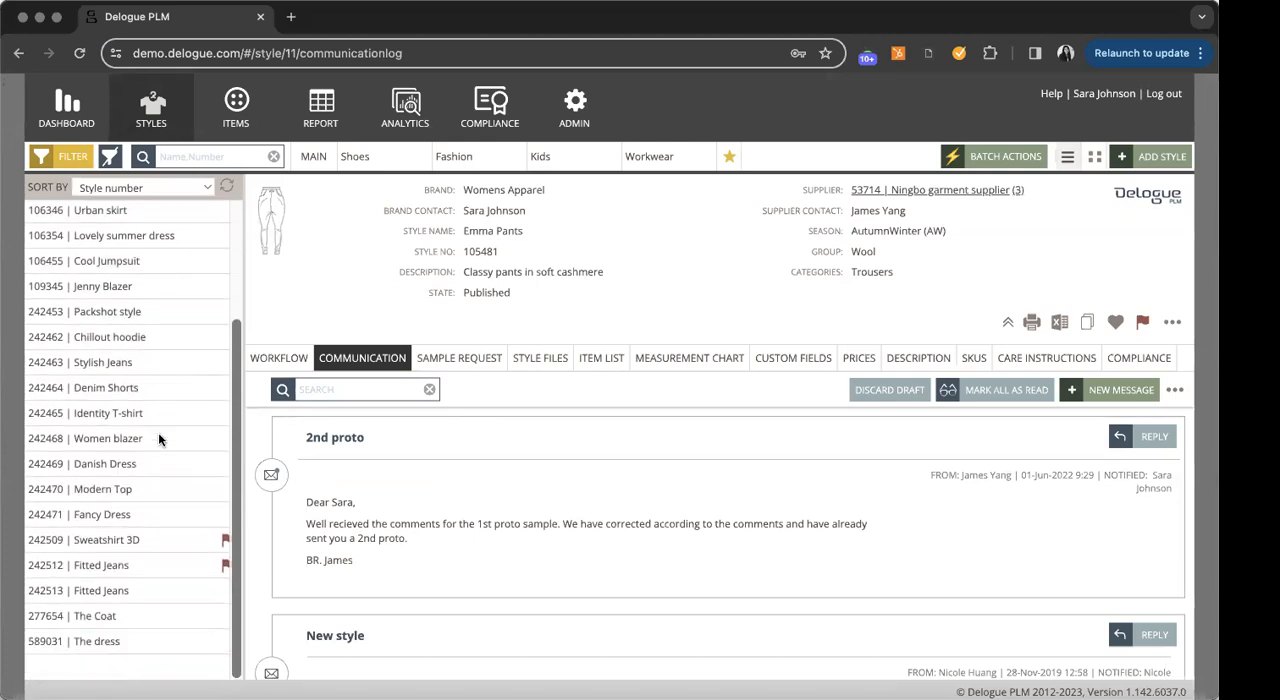
scroll(158, 430, "up", 3)
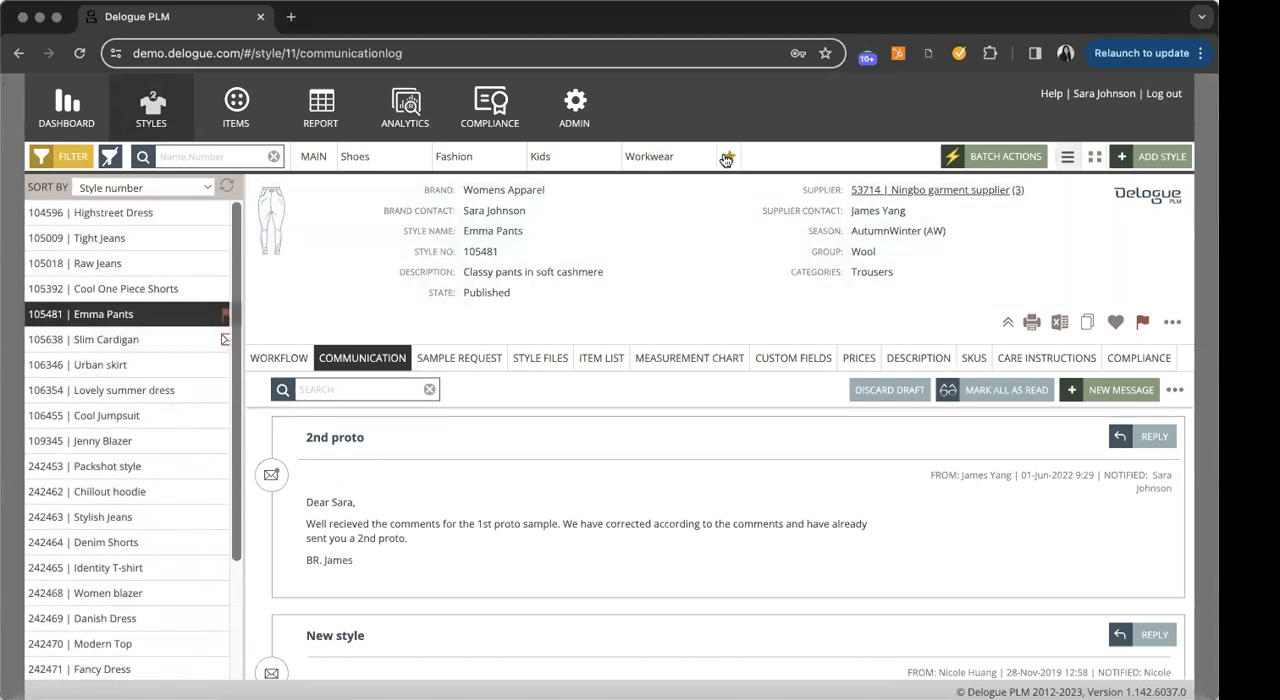
left_click(729, 156)
left_click(707, 646)
type("SS25")
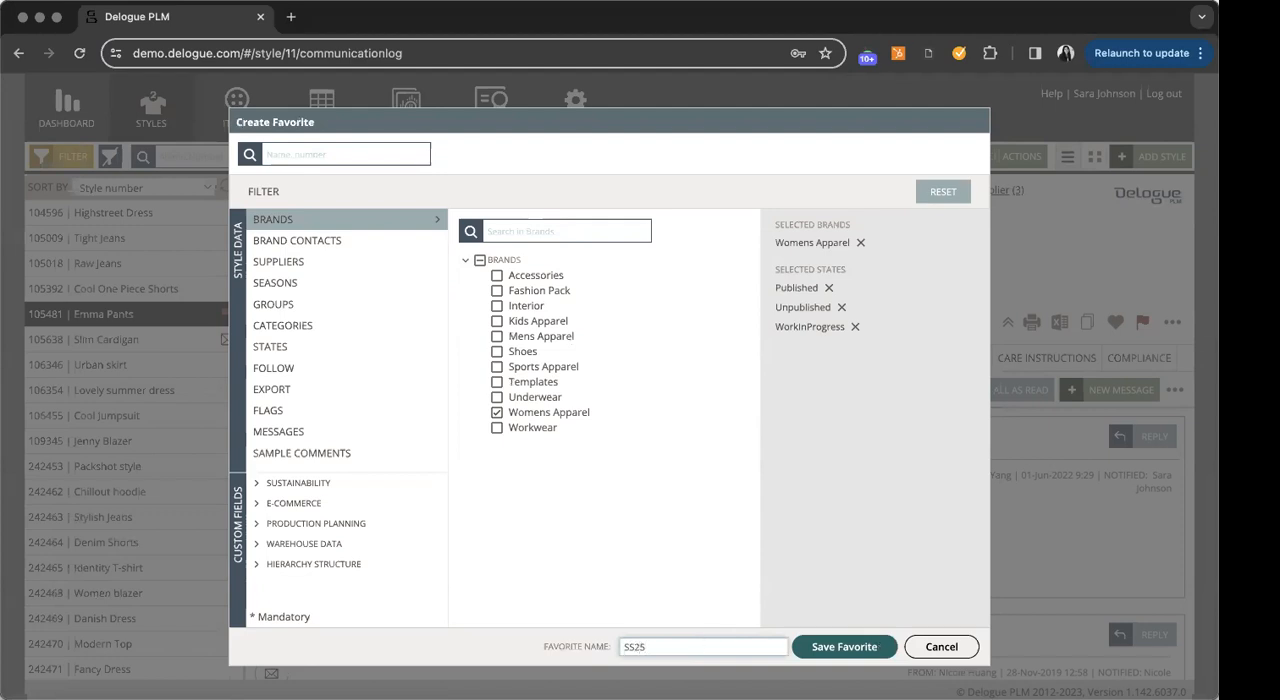
left_click(848, 647)
mouse_move(736, 165)
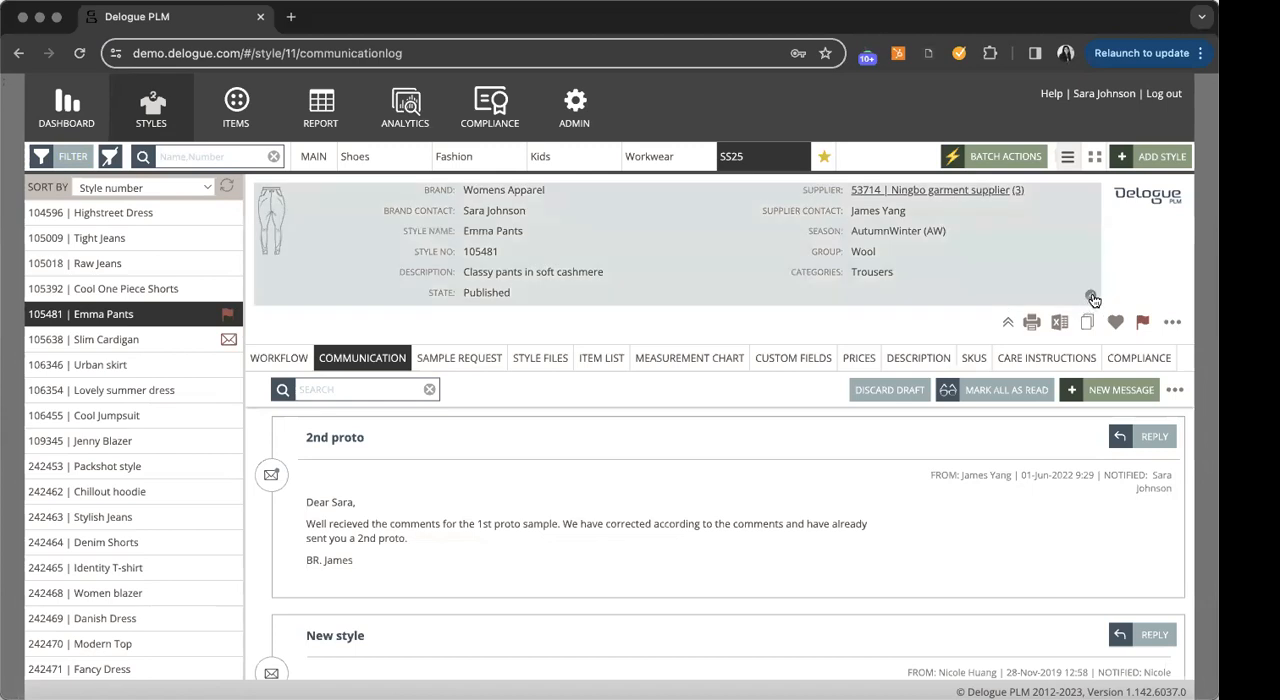
- Open the Emma Pants header for editing, review the state and supplier contact choices, and save it with the state Published
left_click(1091, 296)
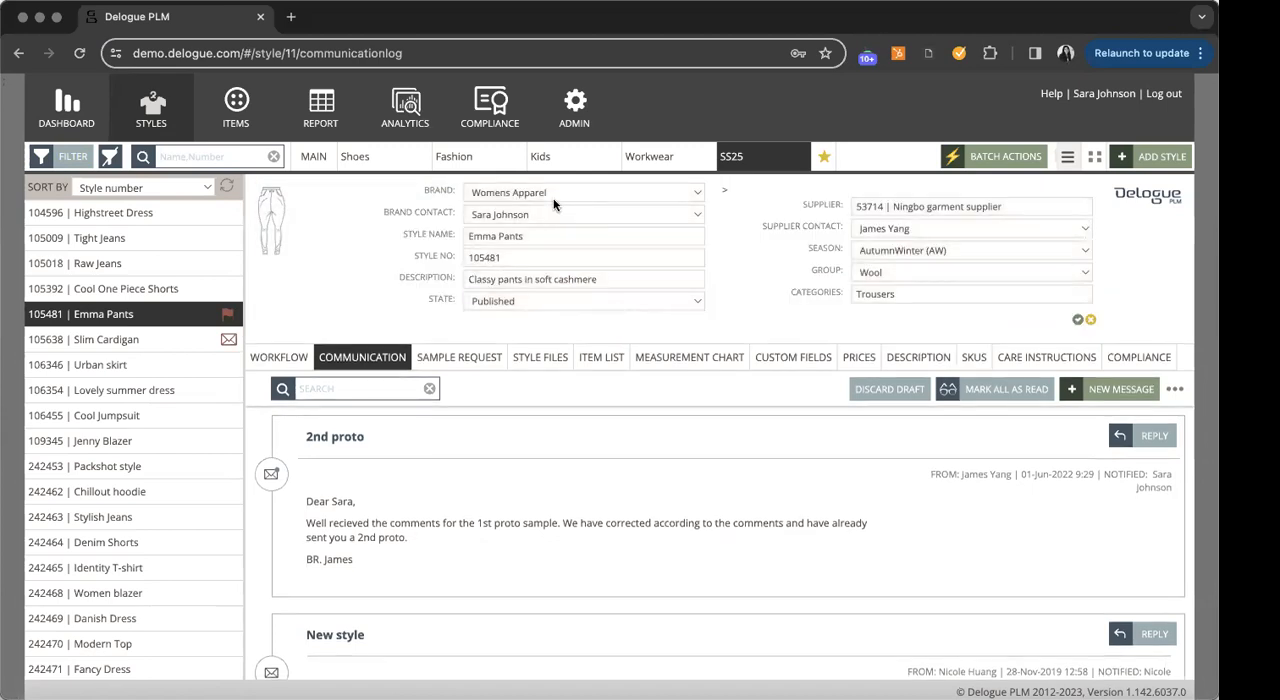
left_click(523, 257)
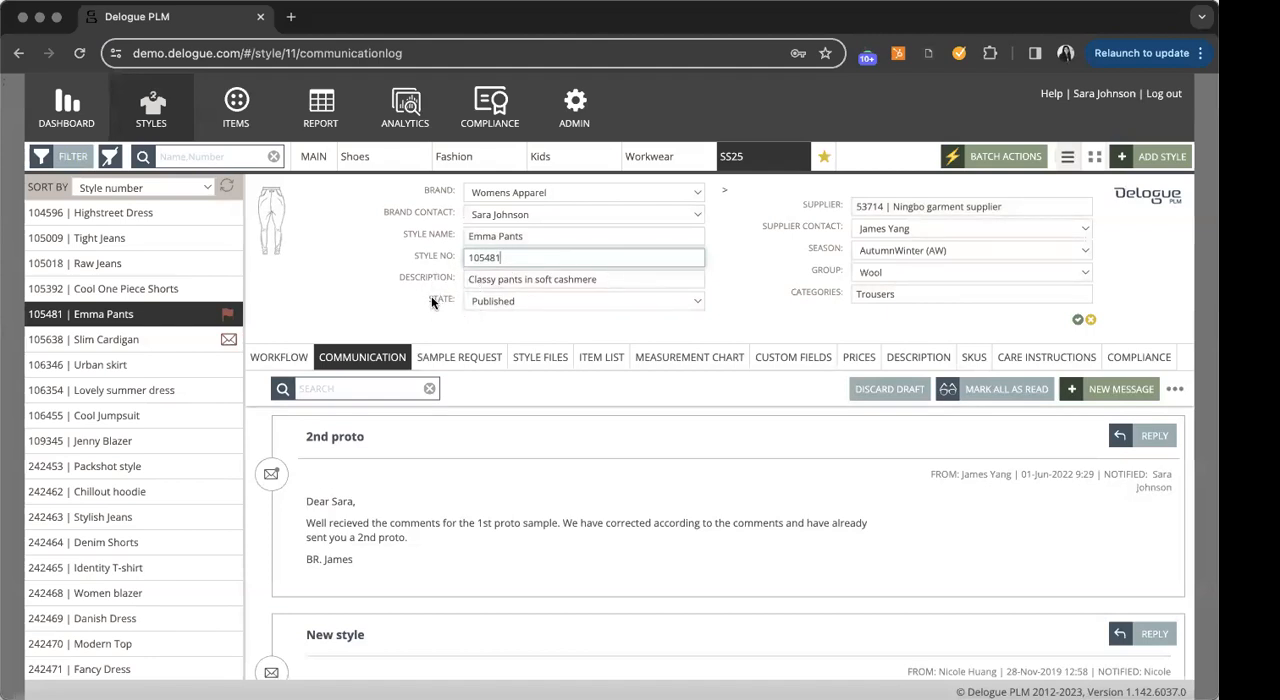
left_click(531, 304)
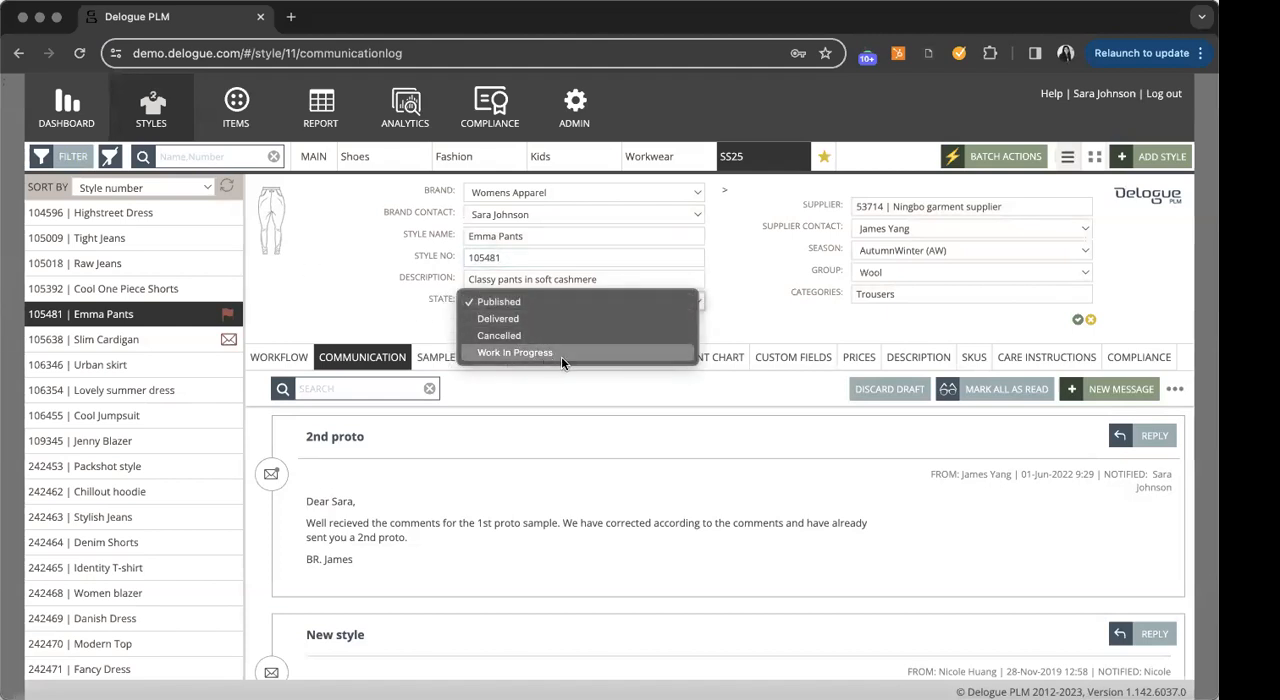
left_click(521, 303)
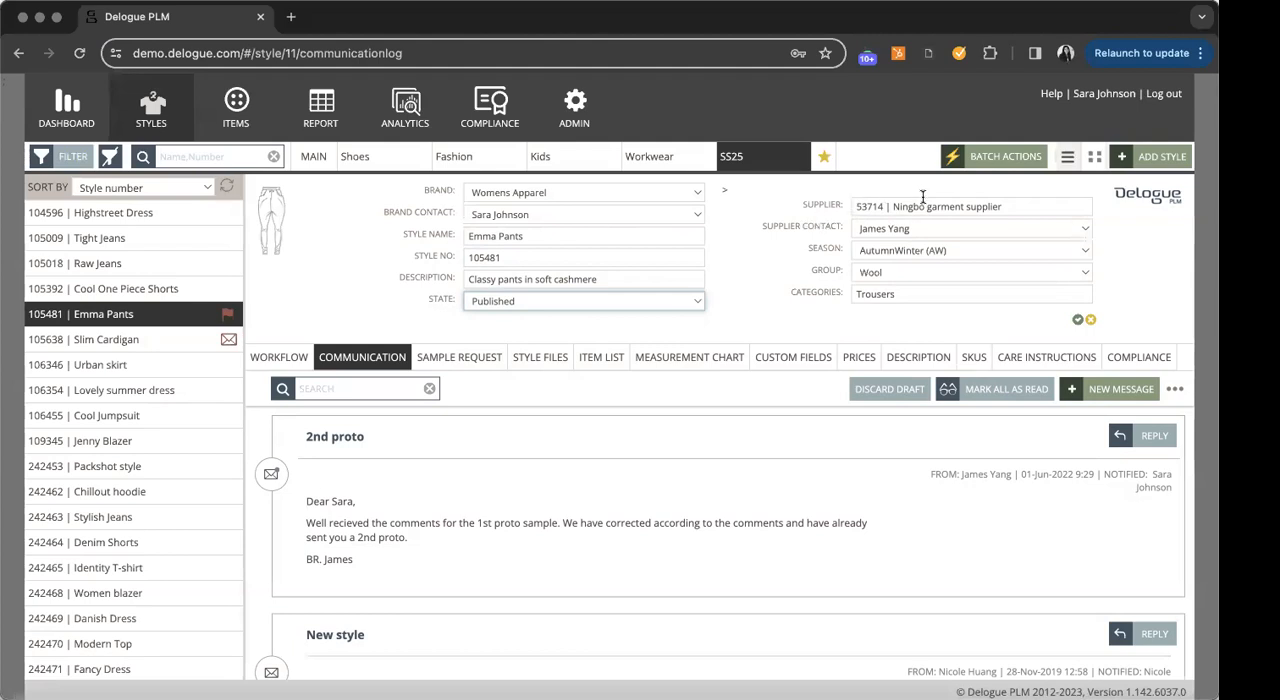
left_click(952, 226)
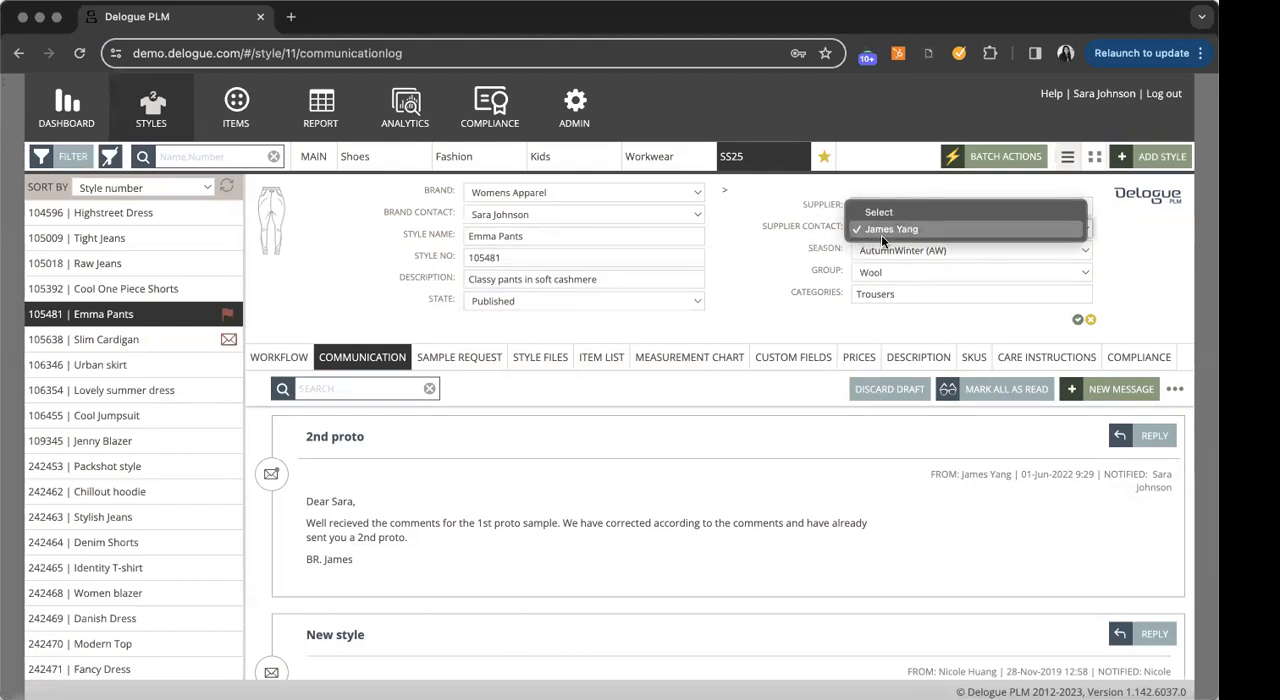
left_click(796, 254)
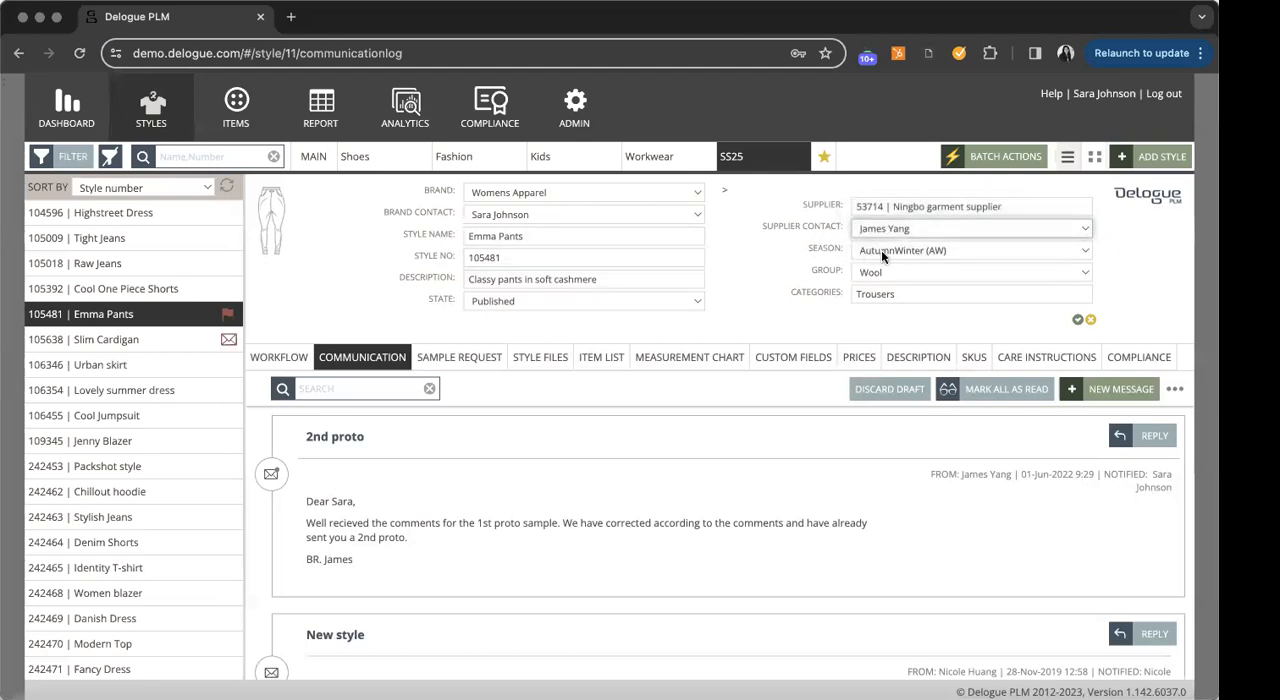
left_click(1078, 319)
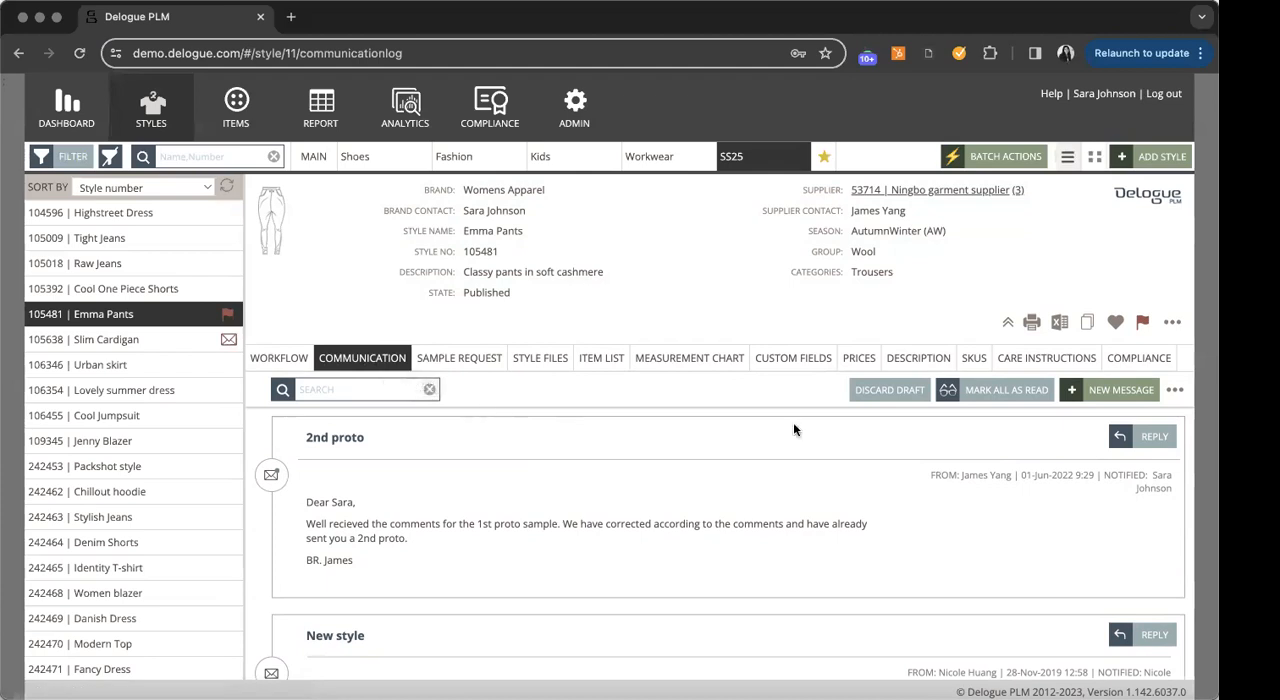
- Start a new message on Emma Pants with the subject "bdsjfksd" and set the supplier contact as the notified person
left_click(1175, 390)
scroll(627, 449, "down", 1)
scroll(627, 449, "up", 1)
left_click(1112, 391)
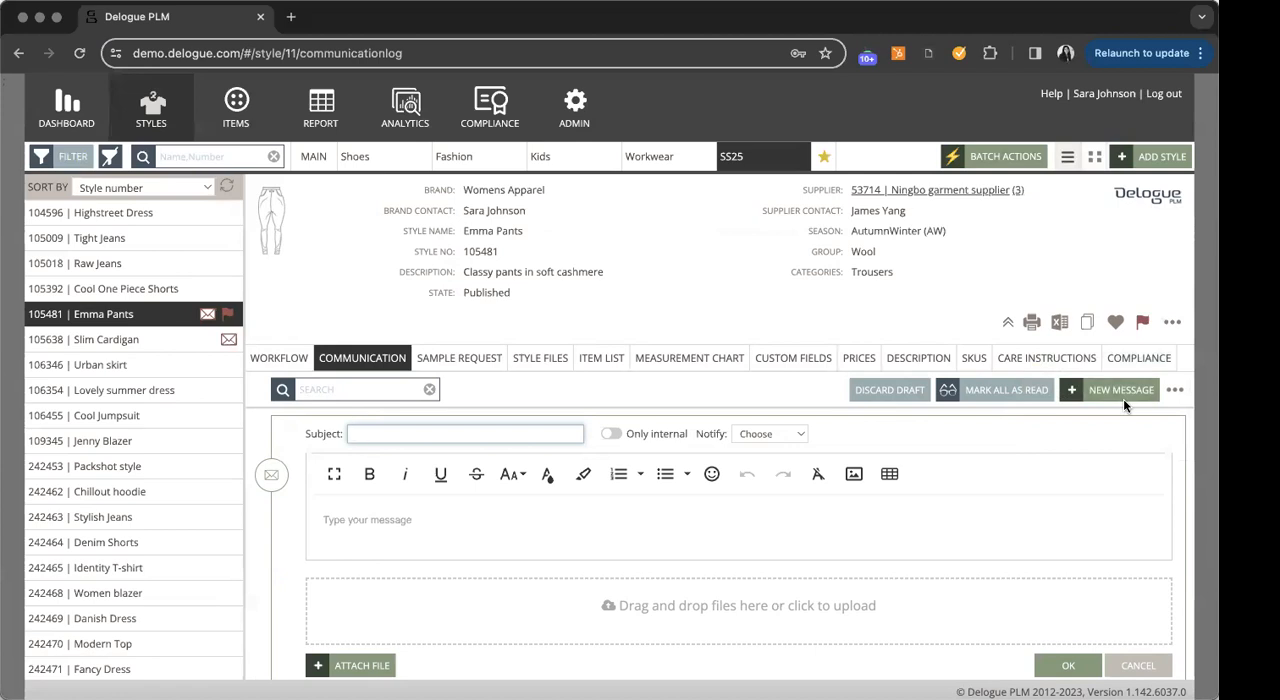
left_click(479, 435)
type("bdsjfksd")
left_click(769, 434)
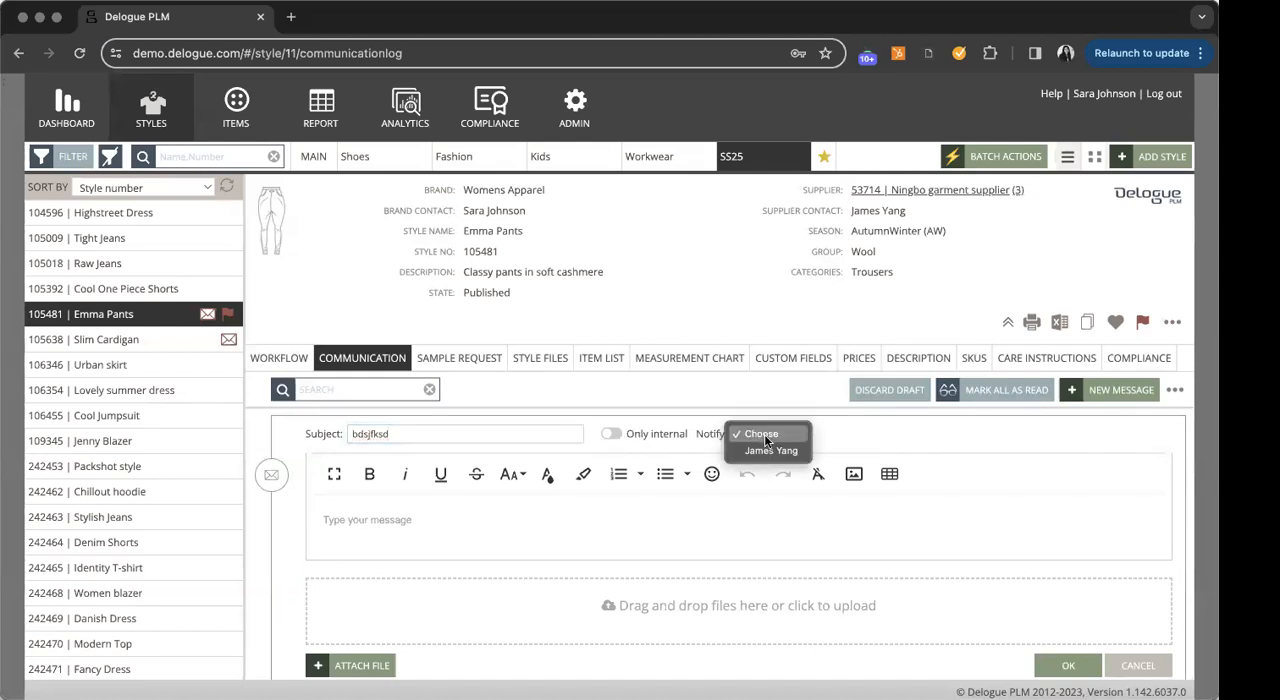
left_click(762, 451)
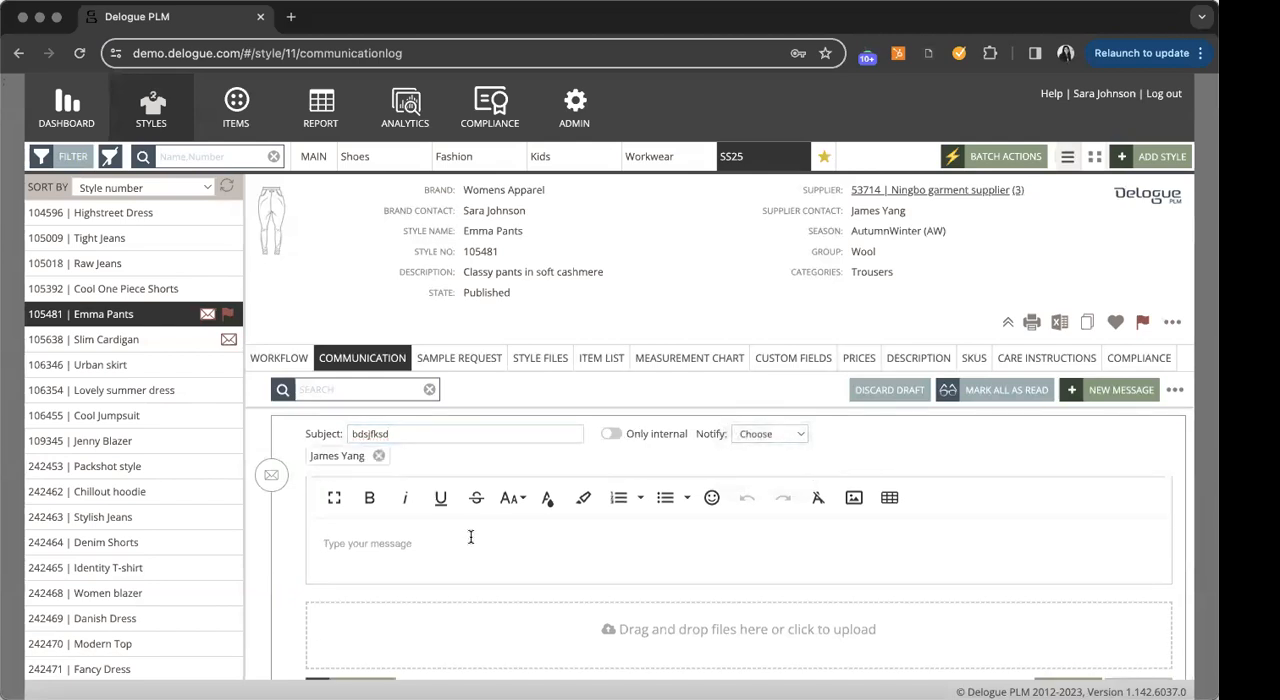
- Write "Did you see my comment" as the message body and post the message
left_click(470, 537)
type("Did you see my comment")
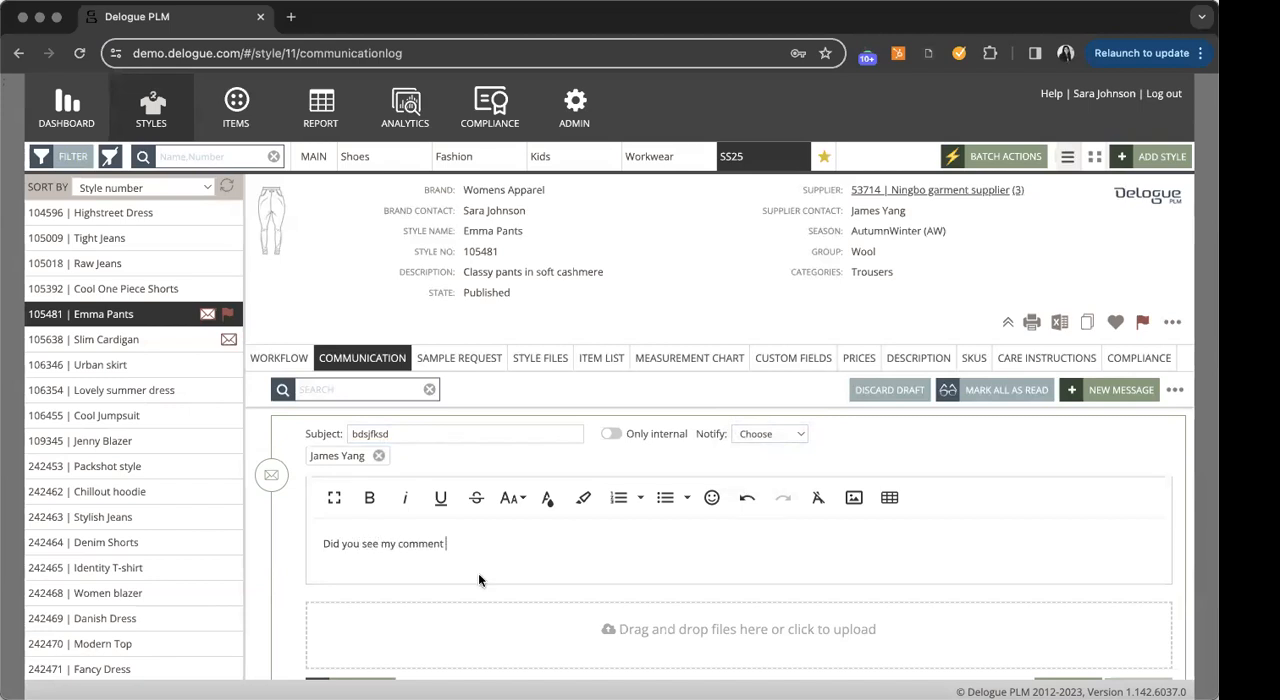
scroll(502, 564, "down", 2)
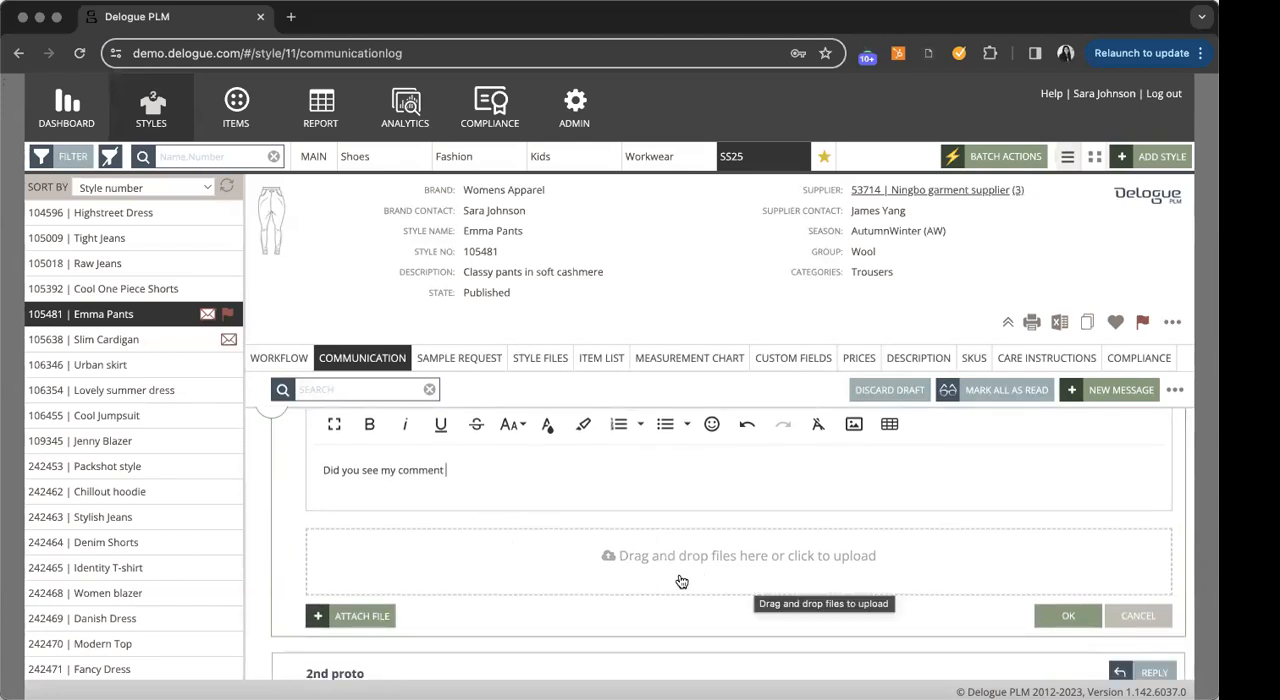
left_click(1067, 616)
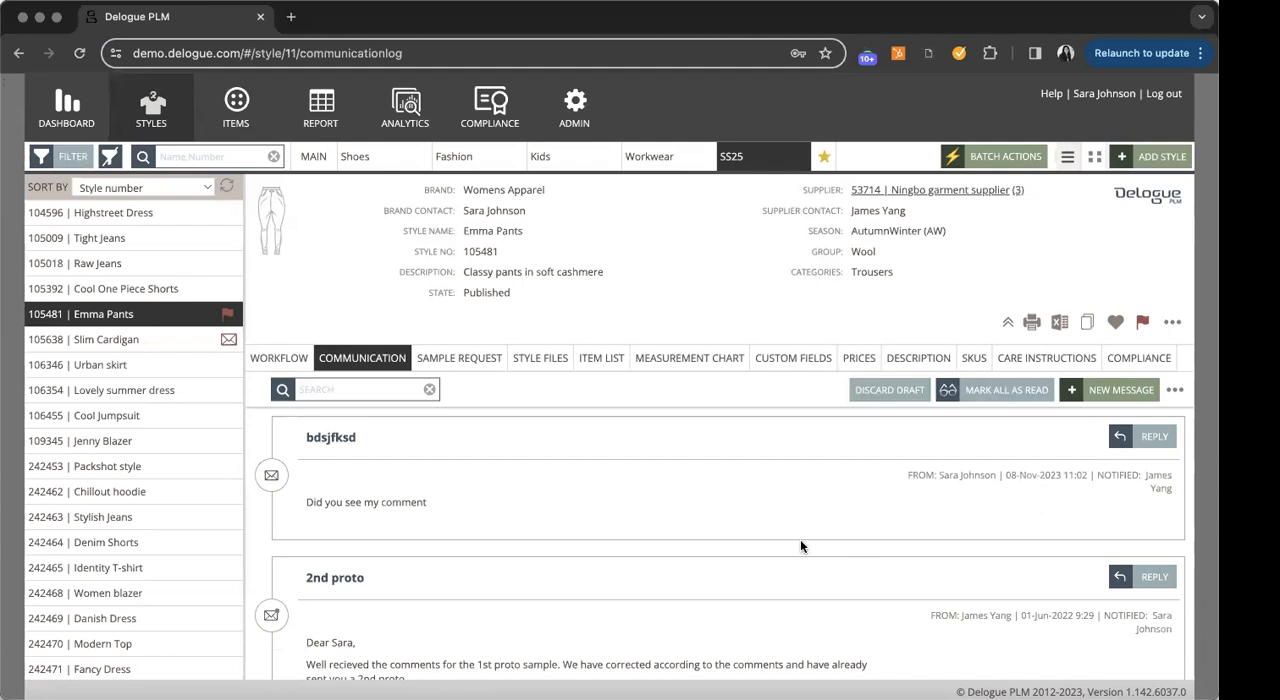
- Reply to the "bdsjfksd" message on Emma Pants with the text "geg" and send the reply
scroll(805, 537, "down", 1)
scroll(805, 537, "up", 1)
left_click(1152, 437)
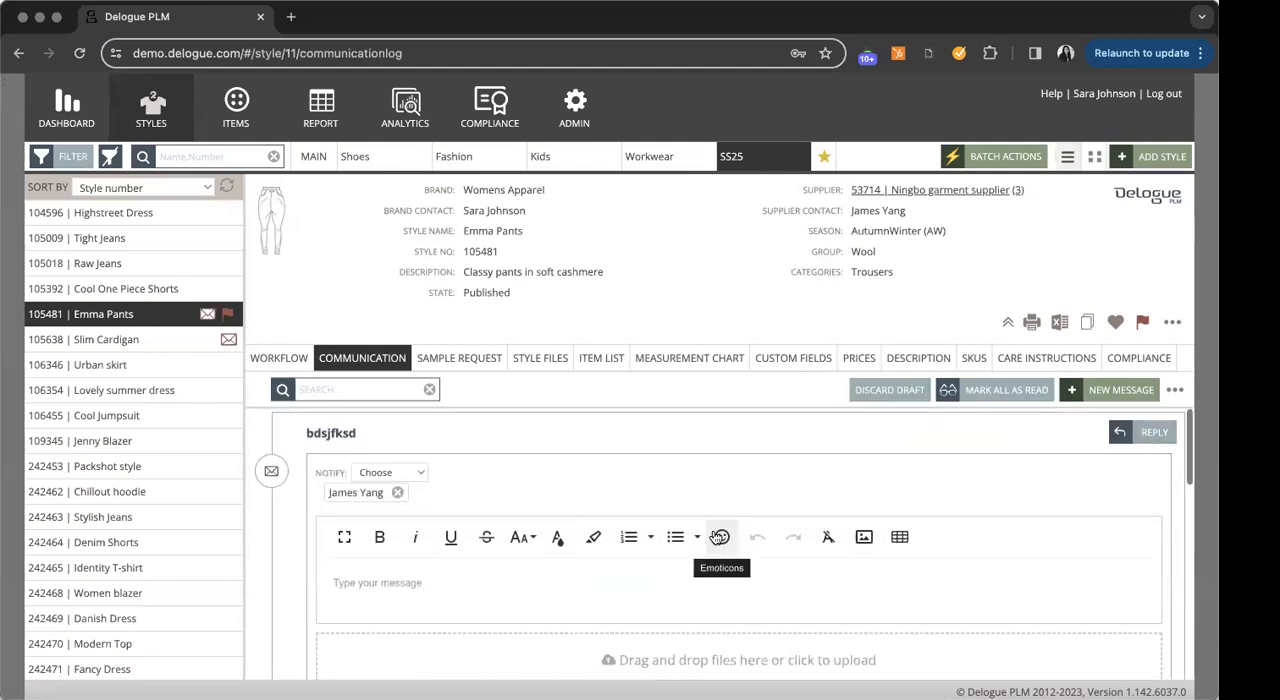
type("geg")
scroll(712, 535, "down", 1)
scroll(590, 570, "down", 2)
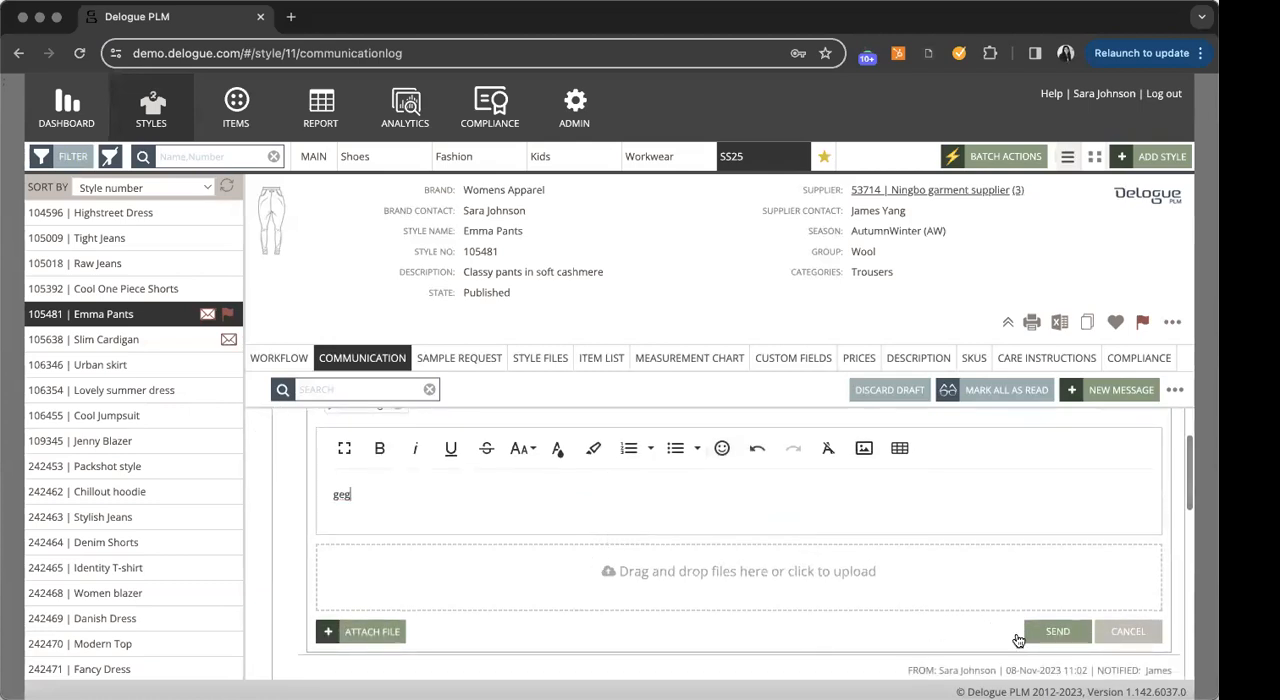
left_click(1057, 631)
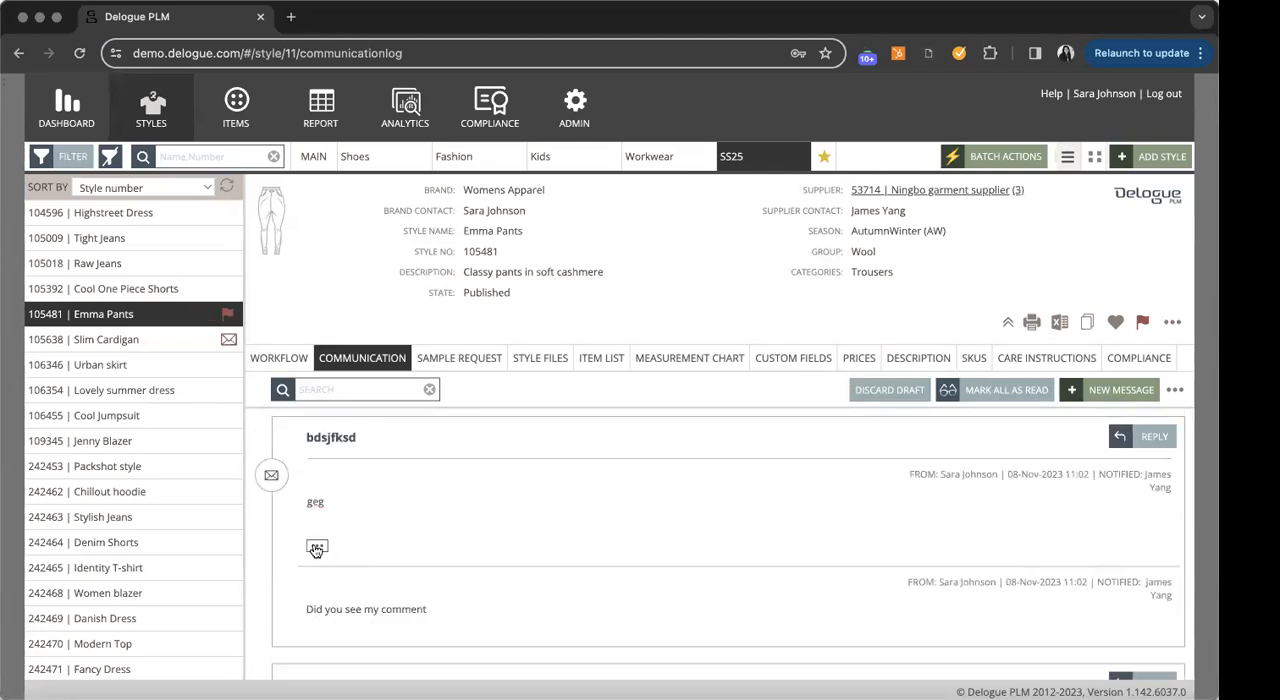
- Review the message thread on Emma Pants, view the communication log in the Items area, and return to the style
scroll(320, 475, "down", 2)
scroll(426, 549, "up", 2)
left_click(245, 133)
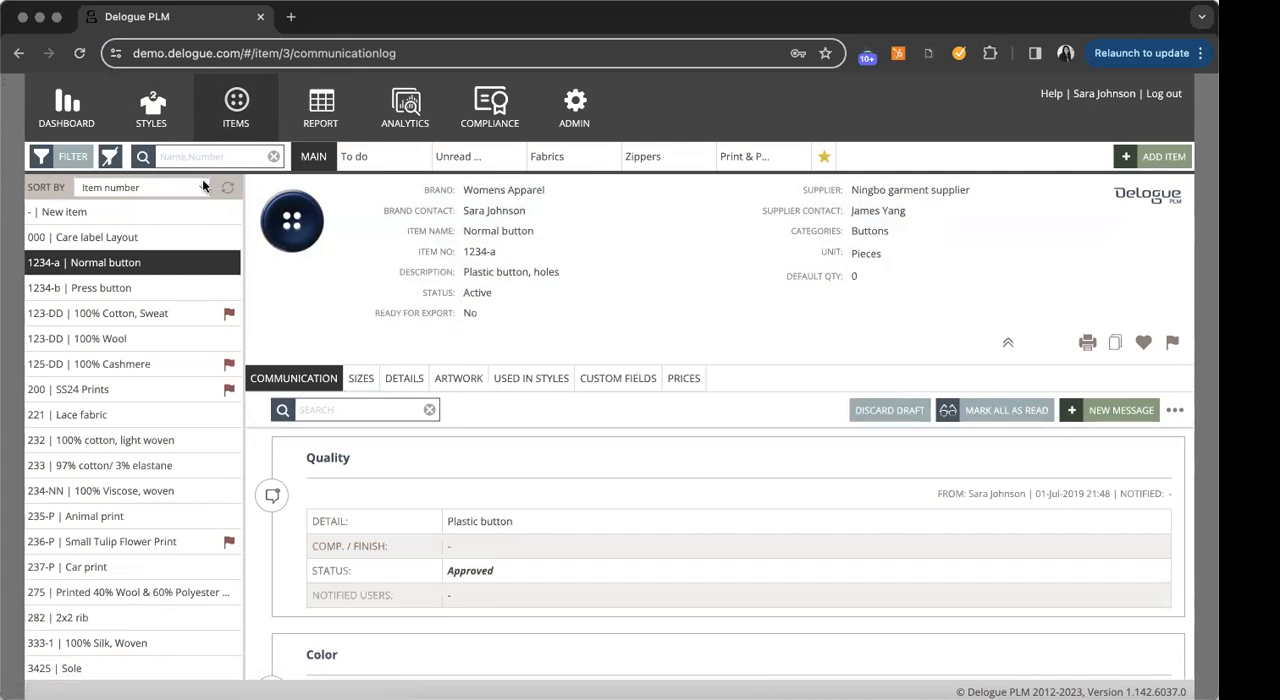
left_click(160, 114)
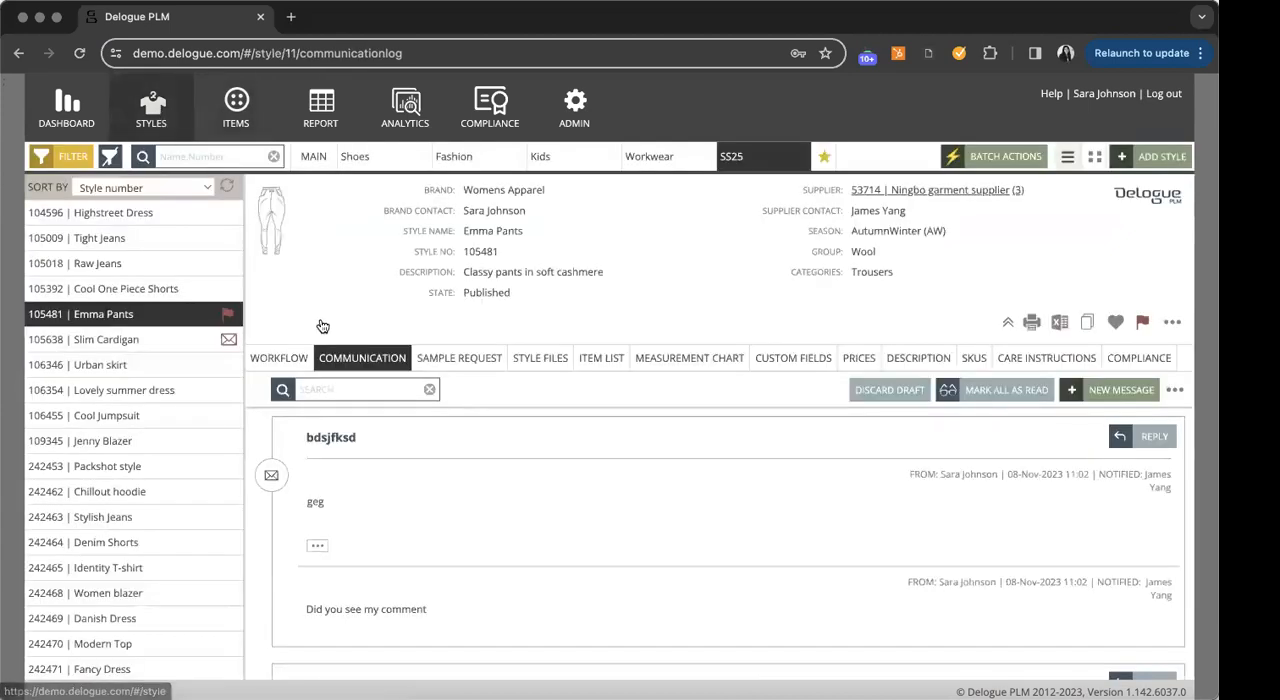
left_click(1175, 390)
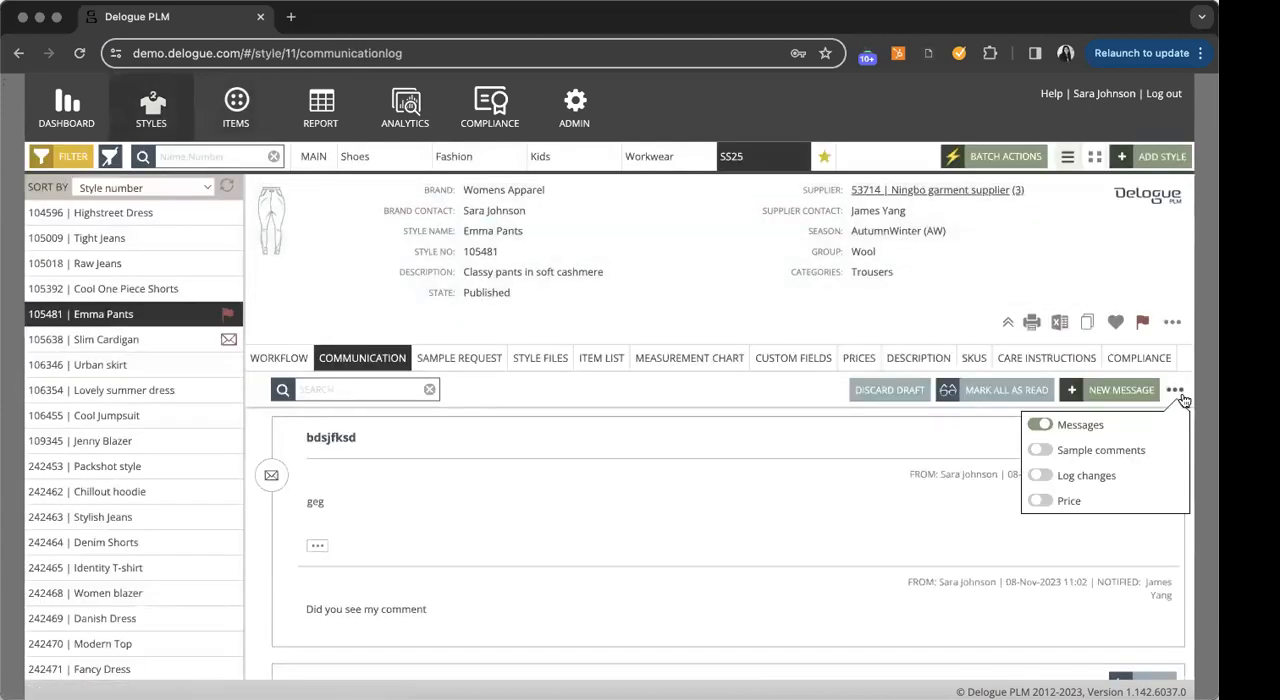
left_click(1041, 426)
left_click(1041, 476)
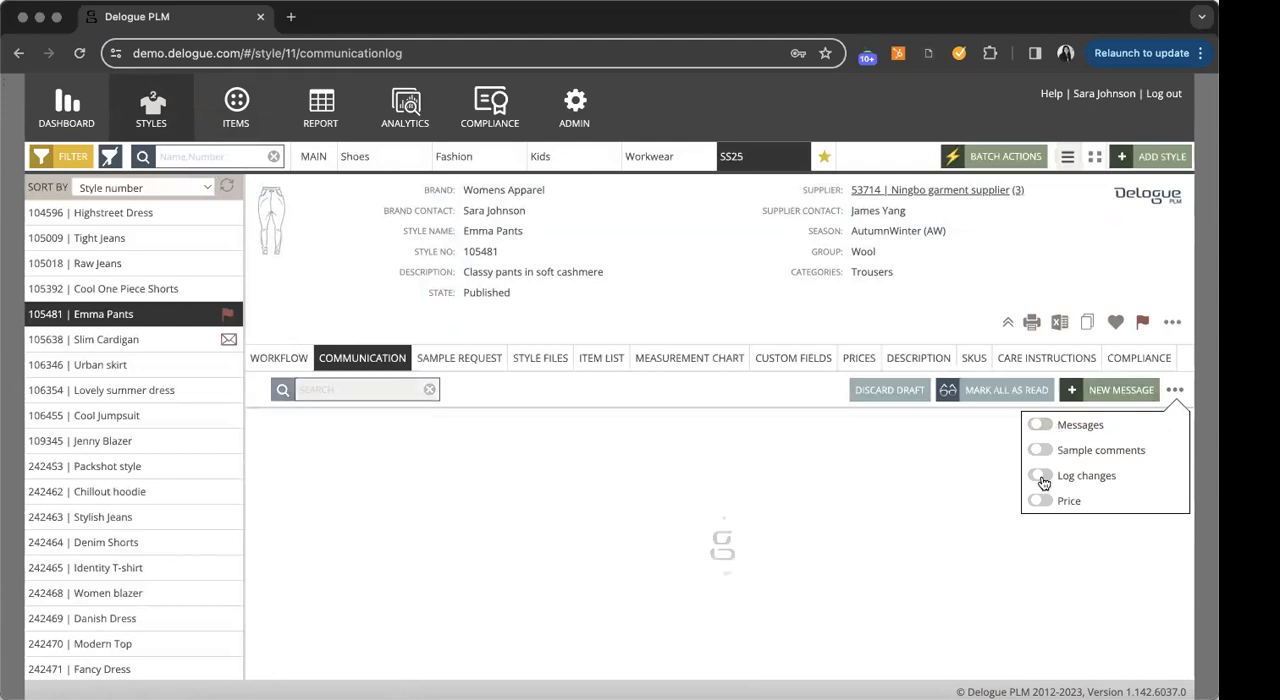
left_click(795, 421)
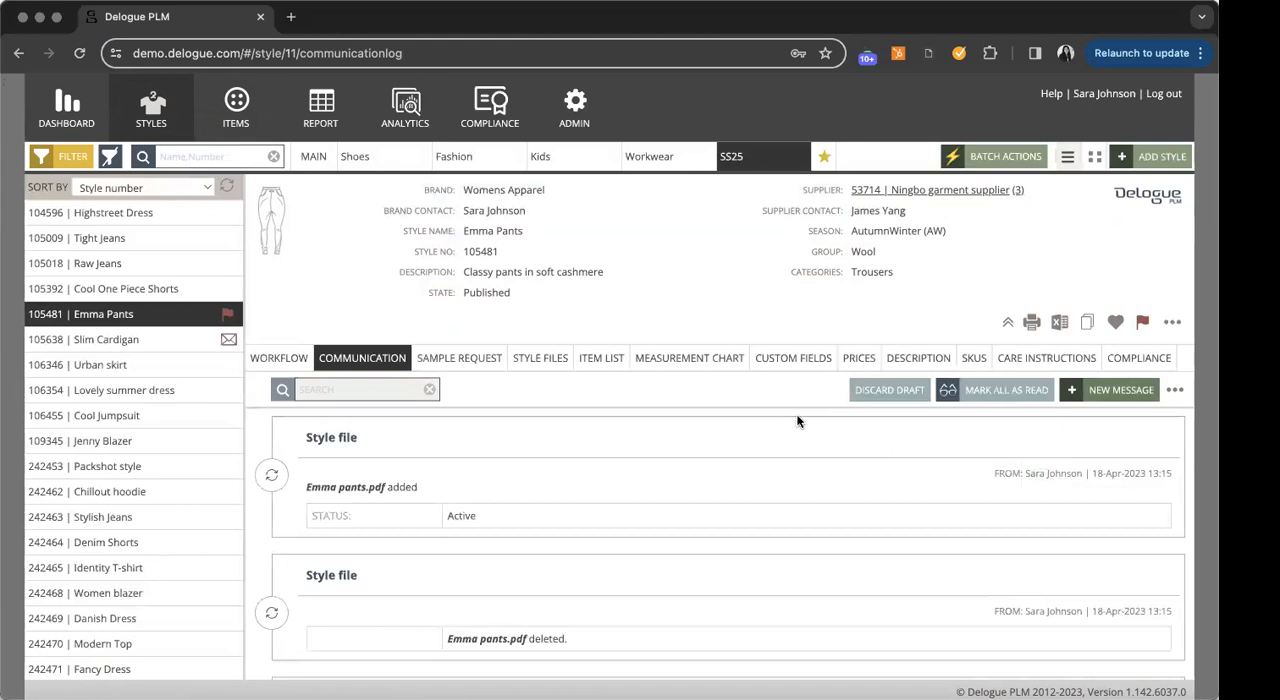
- Examine the logged changes on Emma Pants, including the style file, workflow, custom field and style description entries
scroll(791, 449, "down", 15)
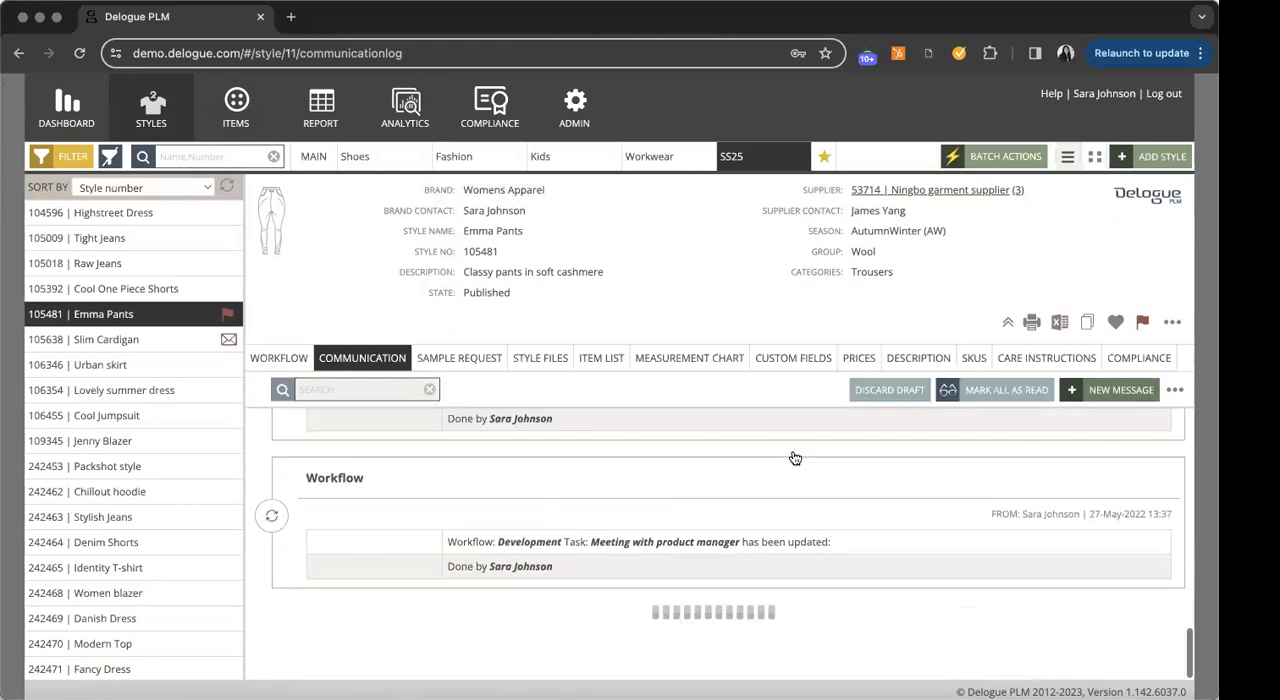
scroll(793, 457, "down", 10)
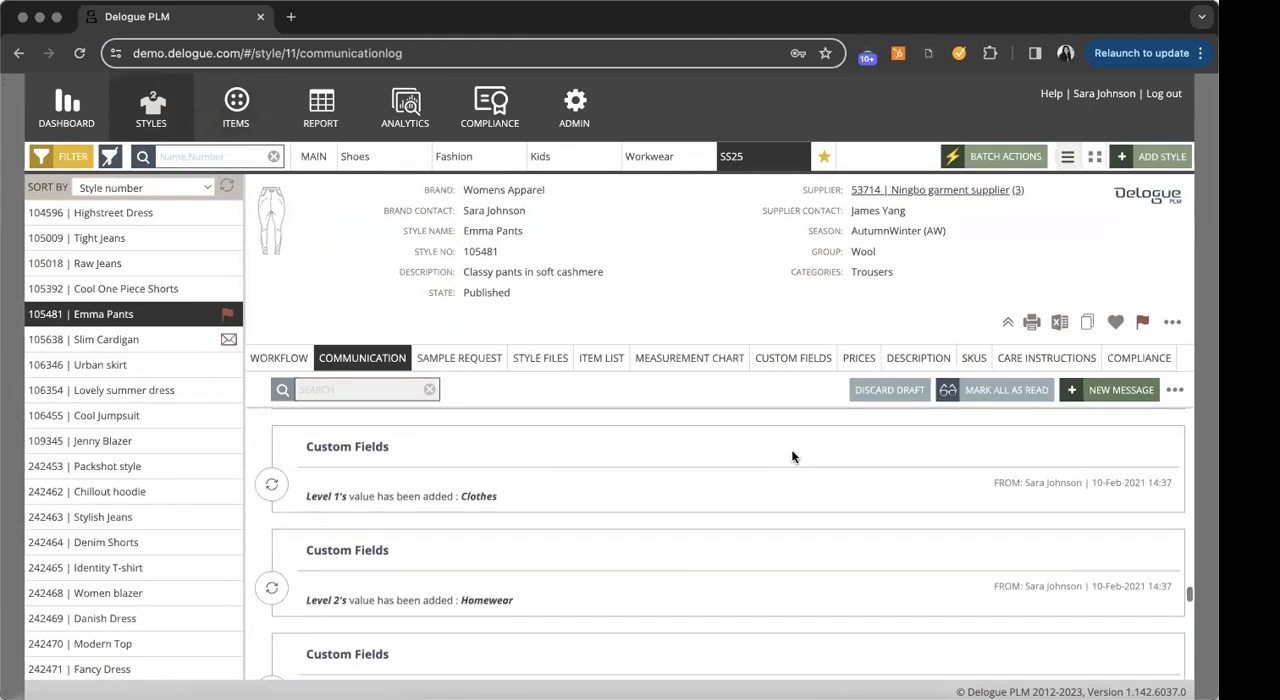
scroll(791, 457, "down", 5)
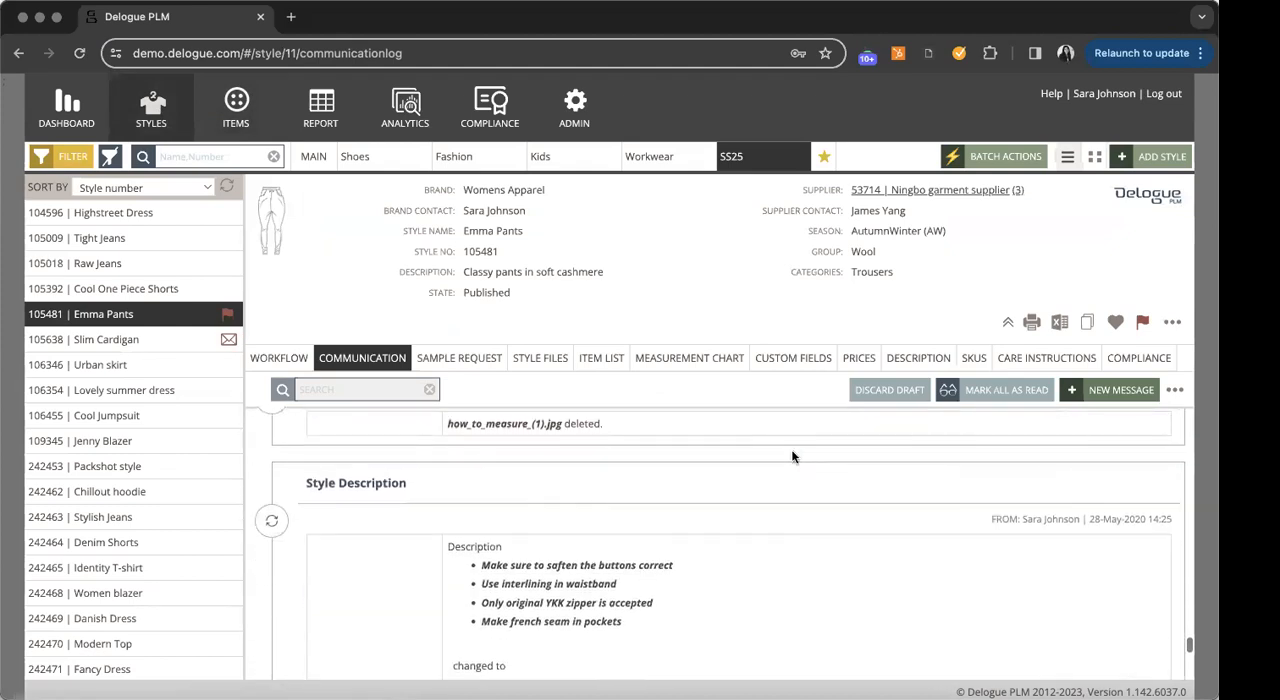
scroll(770, 515, "down", 1)
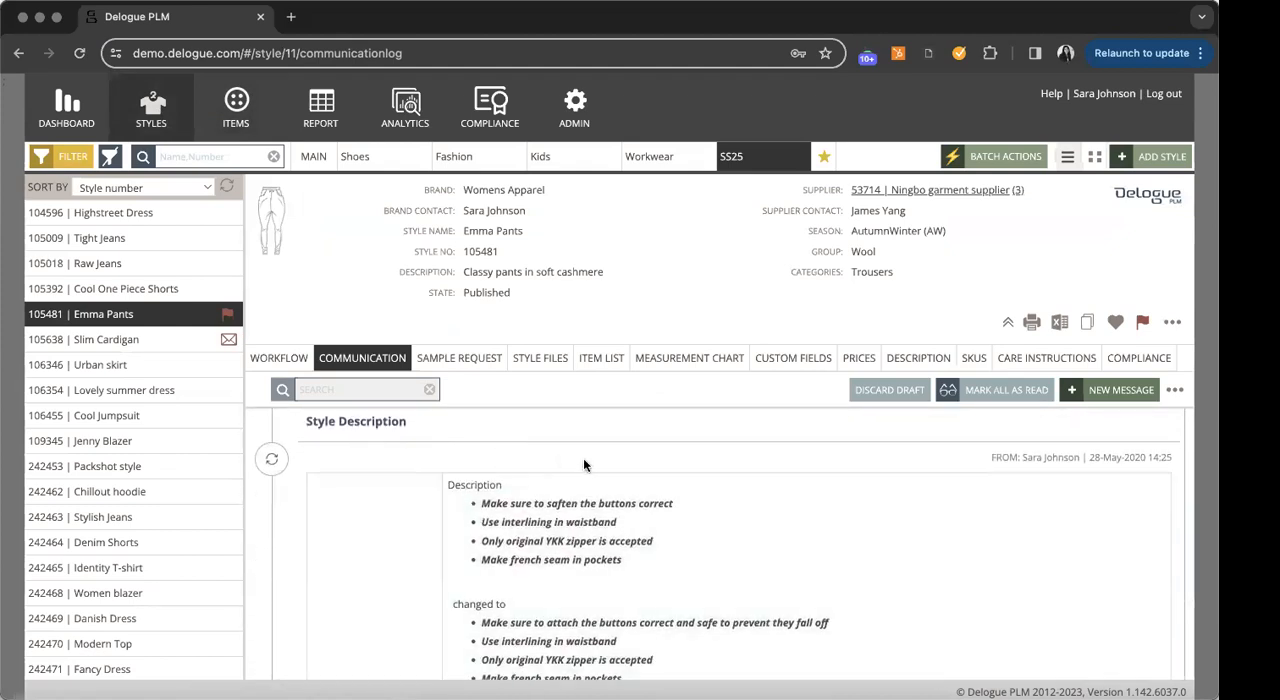
scroll(588, 467, "down", 1)
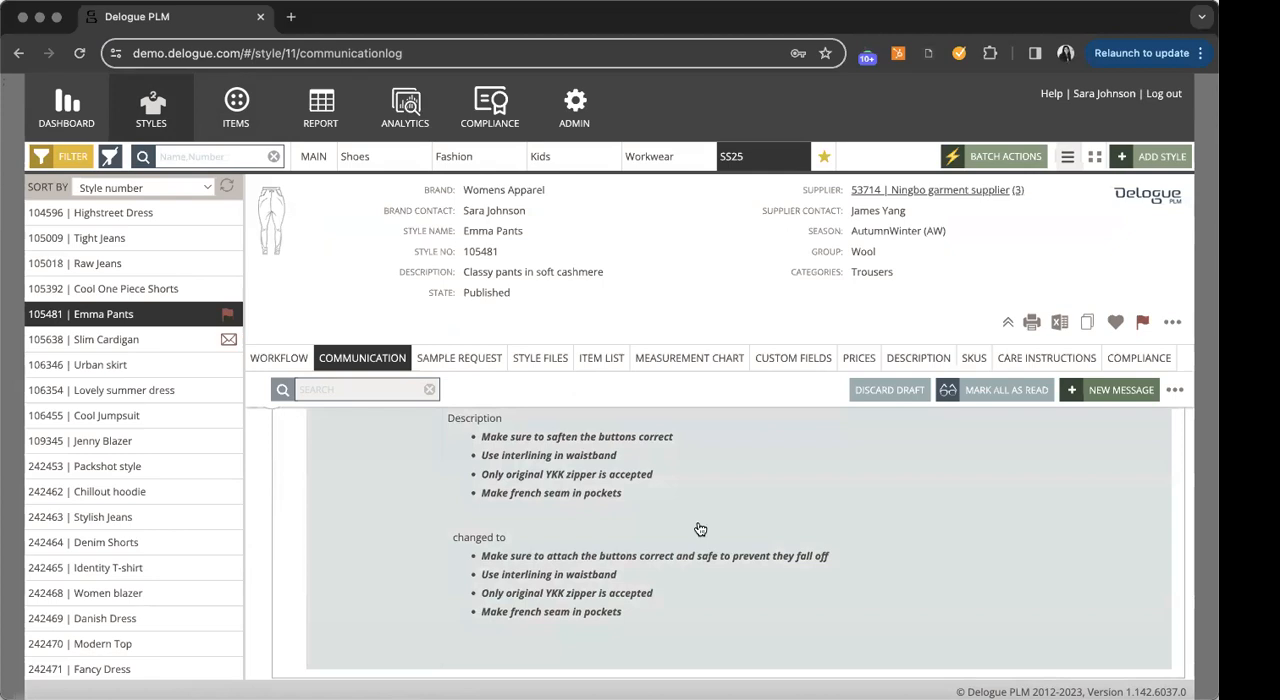
scroll(697, 529, "down", 1)
scroll(697, 529, "down", 5)
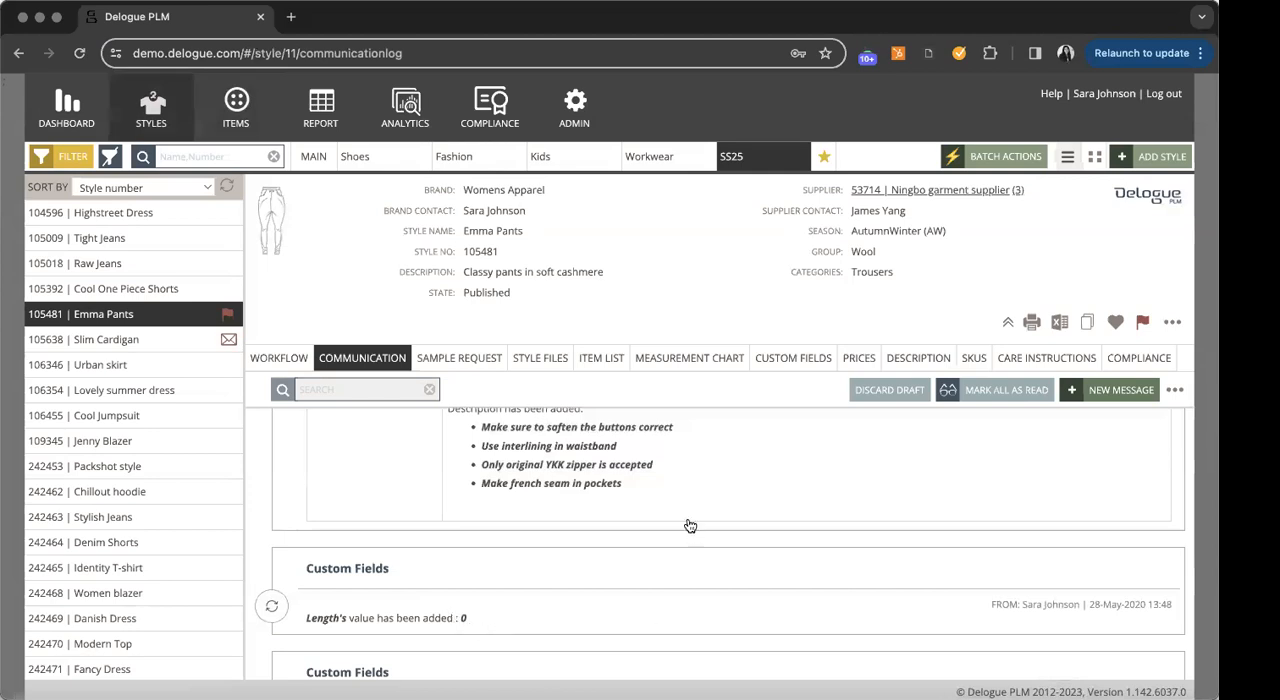
scroll(727, 632, "up", 5)
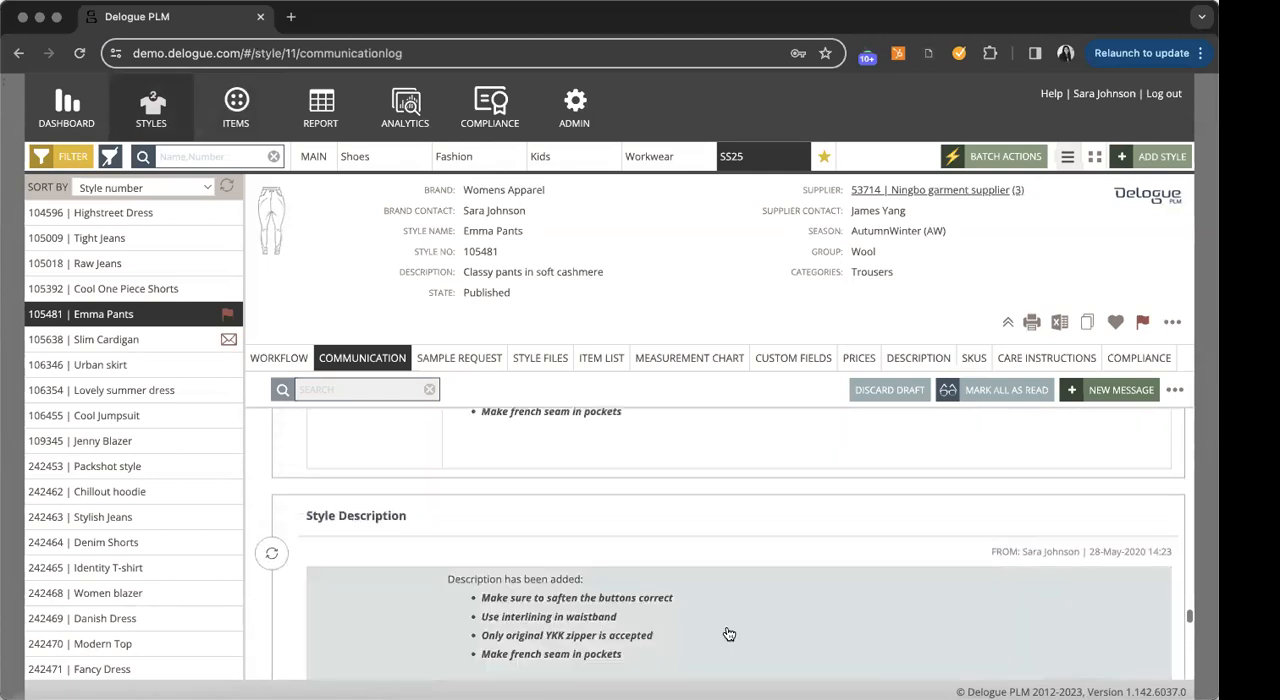
scroll(729, 634, "up", 3)
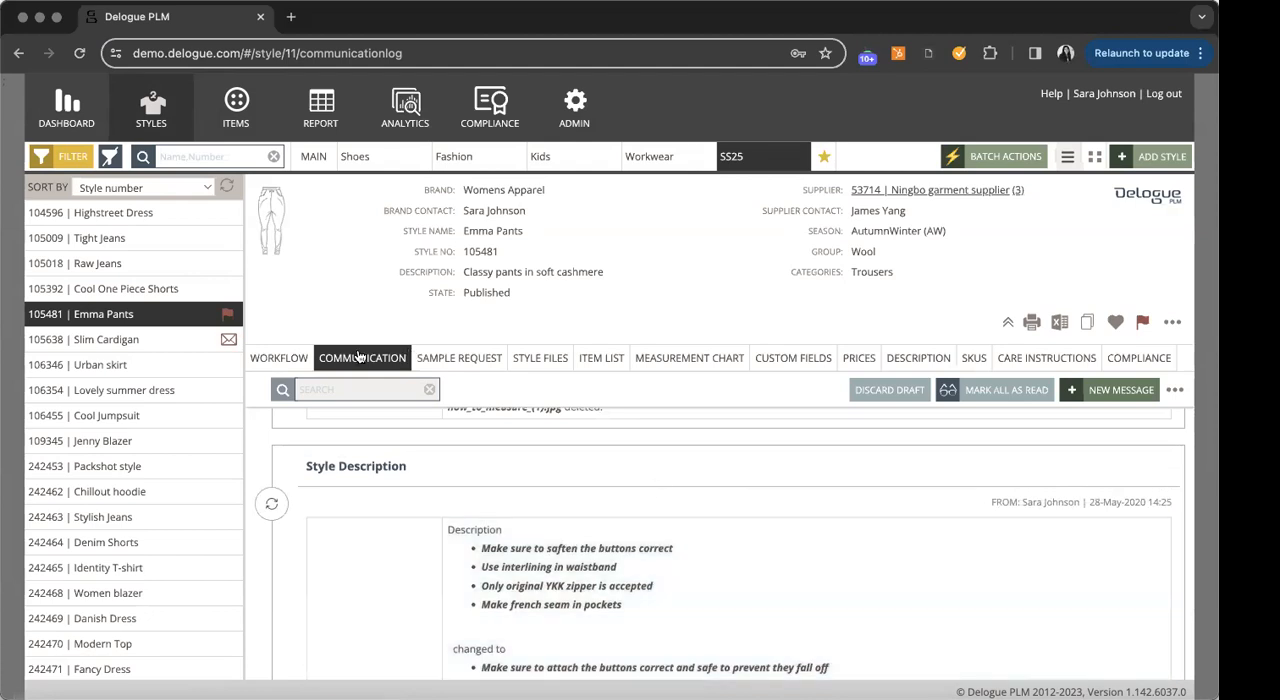
- Switch the communication log filter from log changes to price and review the style price entries
left_click(1175, 389)
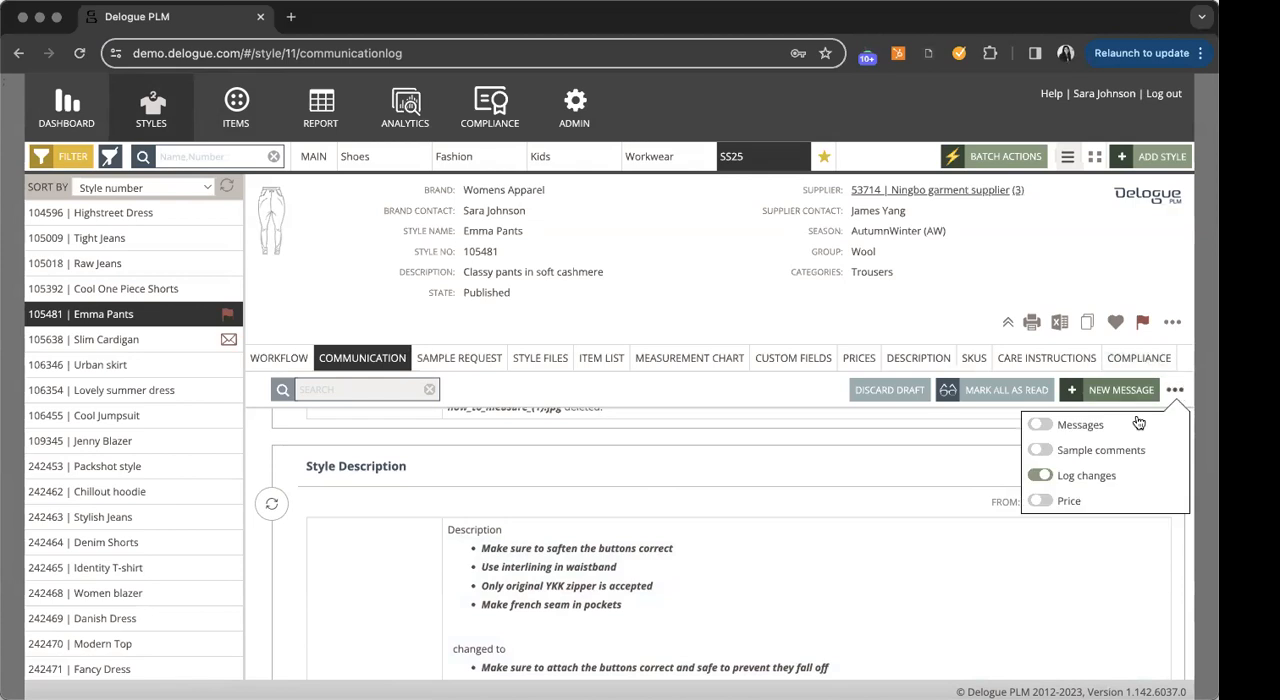
left_click(1041, 477)
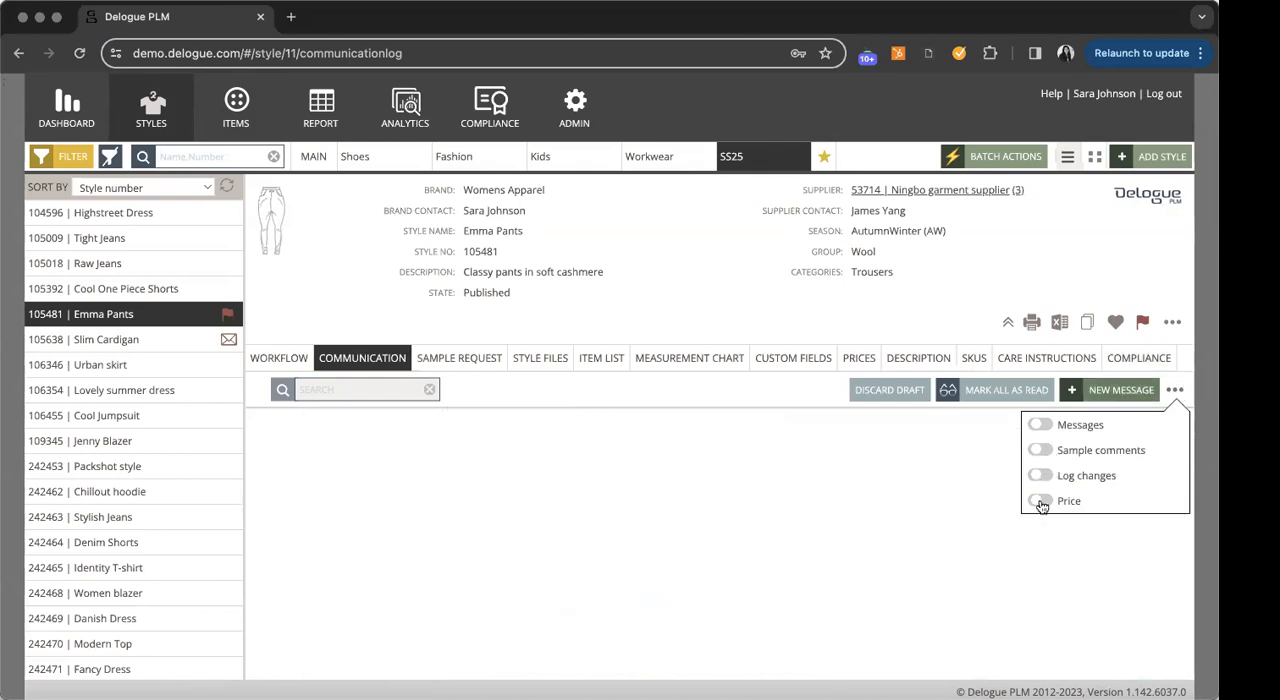
left_click(1041, 502)
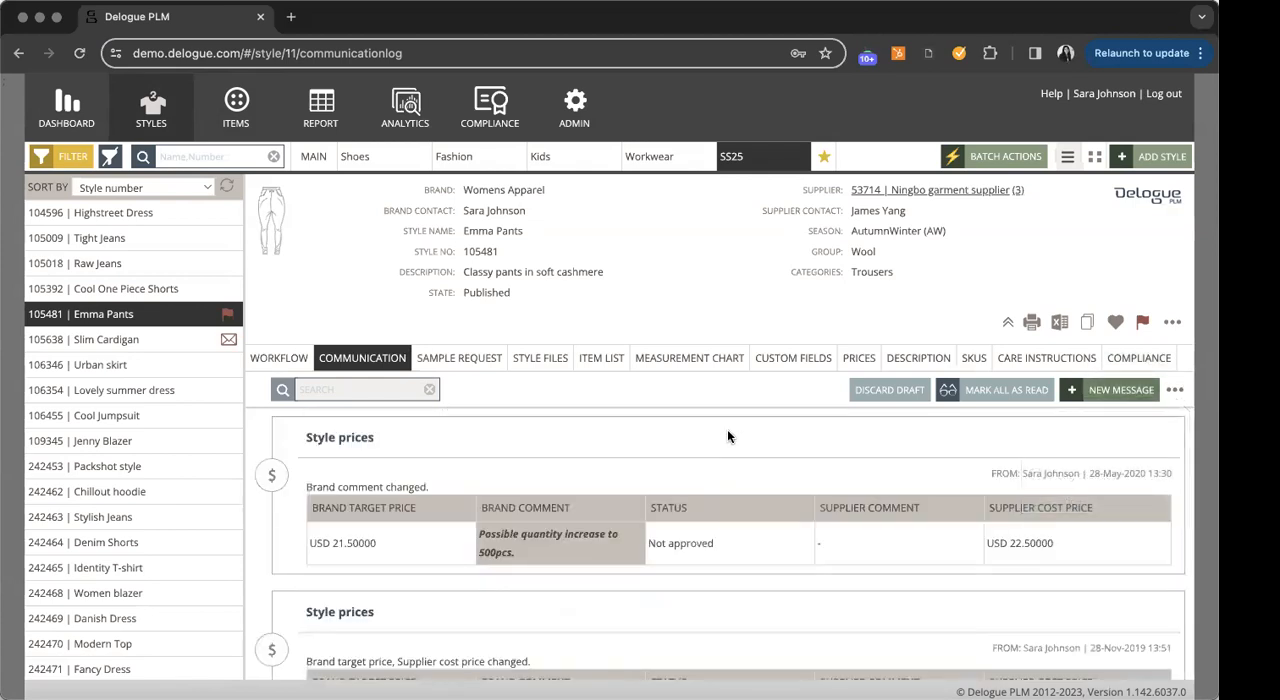
scroll(728, 434, "down", 3)
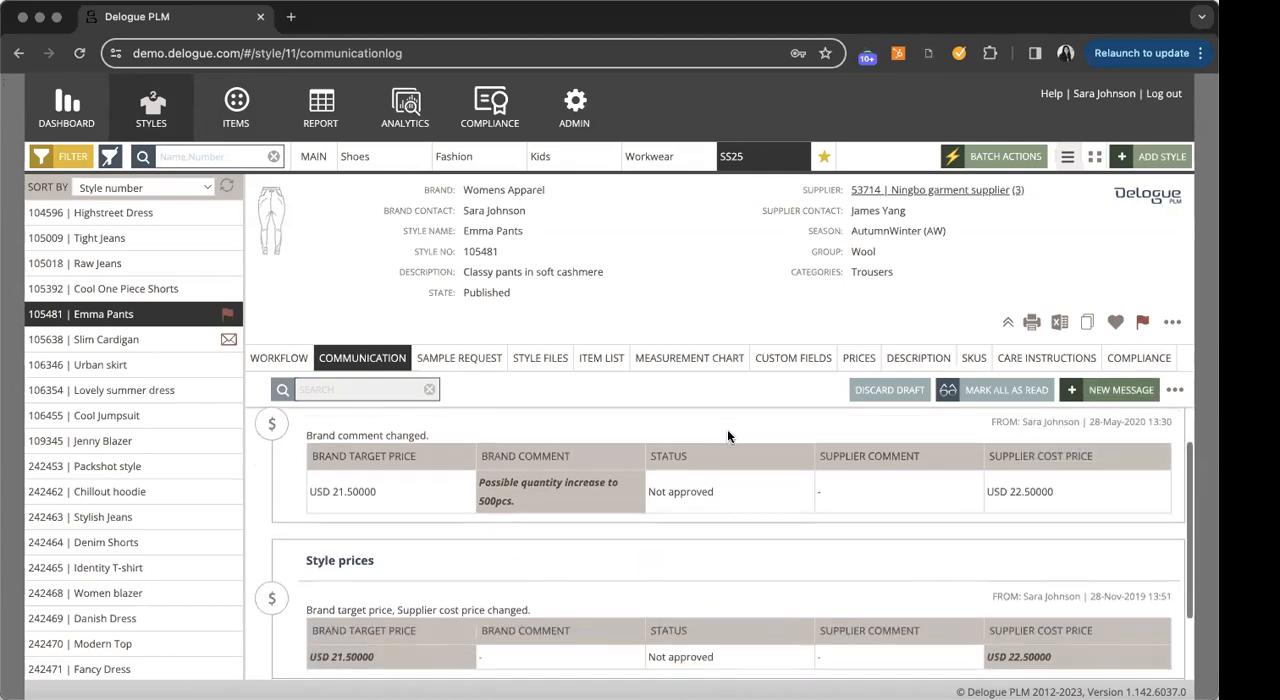
scroll(728, 436, "up", 3)
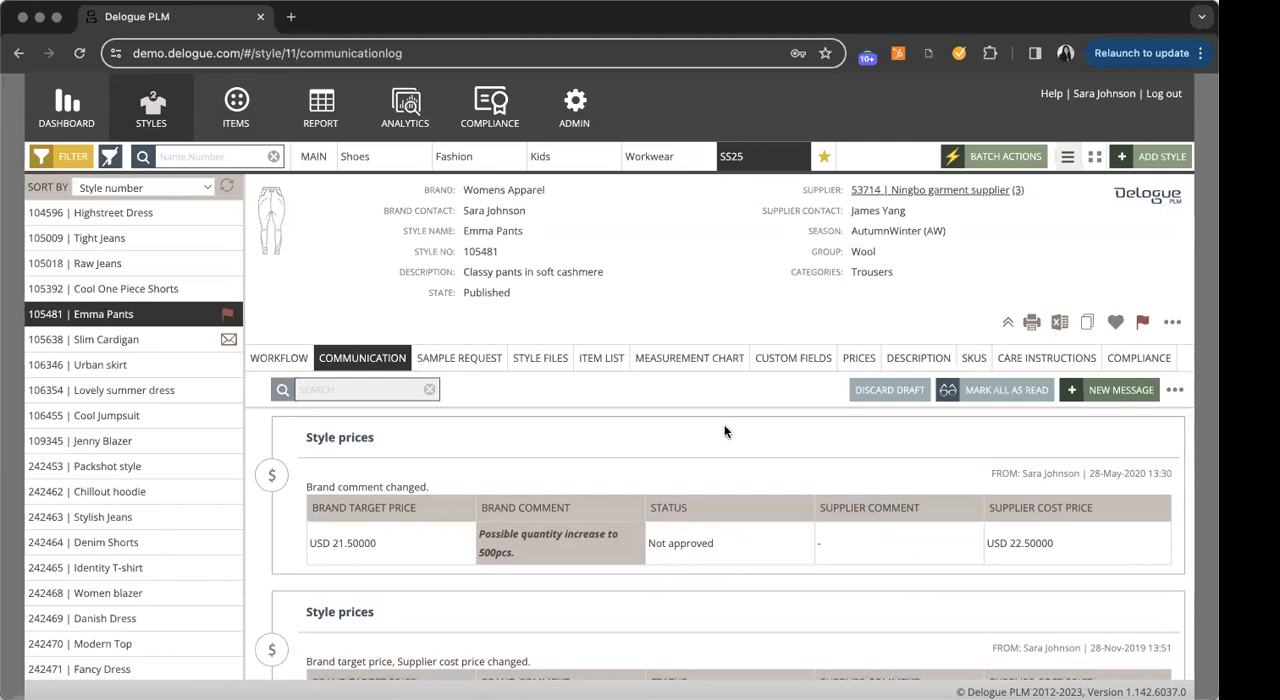
- Switch the communication log filter from price to sample comments and review the sample request entries
left_click(1175, 390)
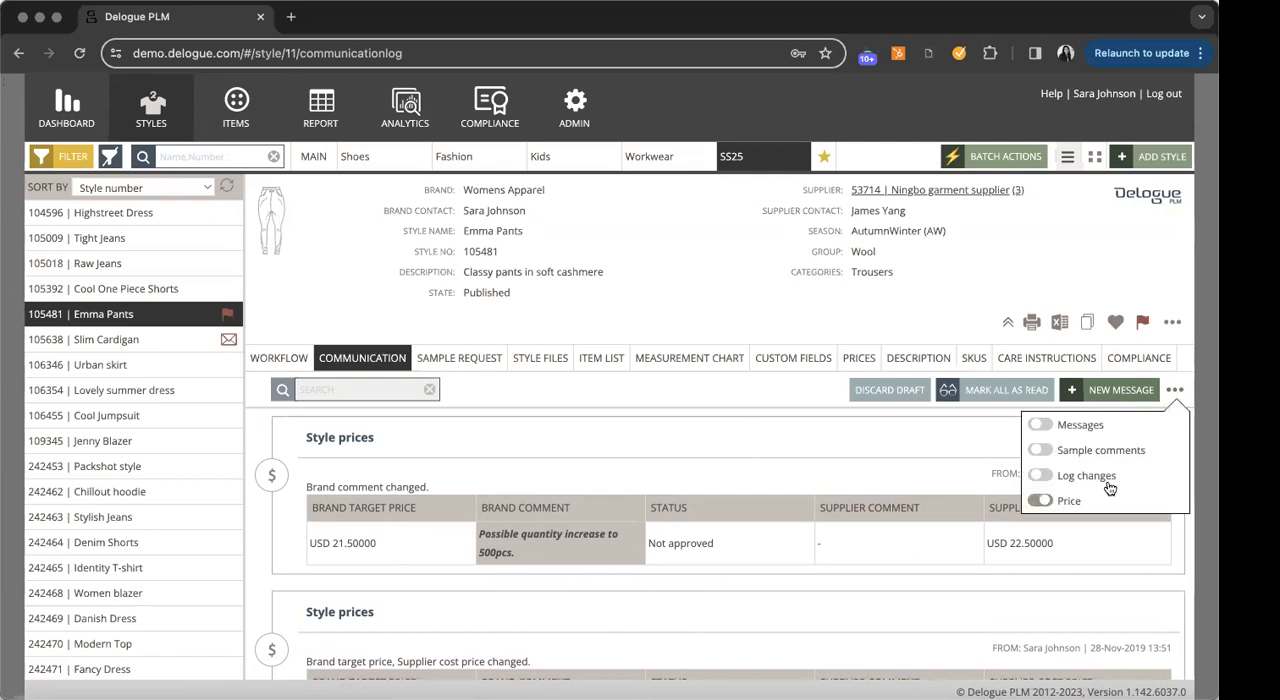
left_click(1037, 501)
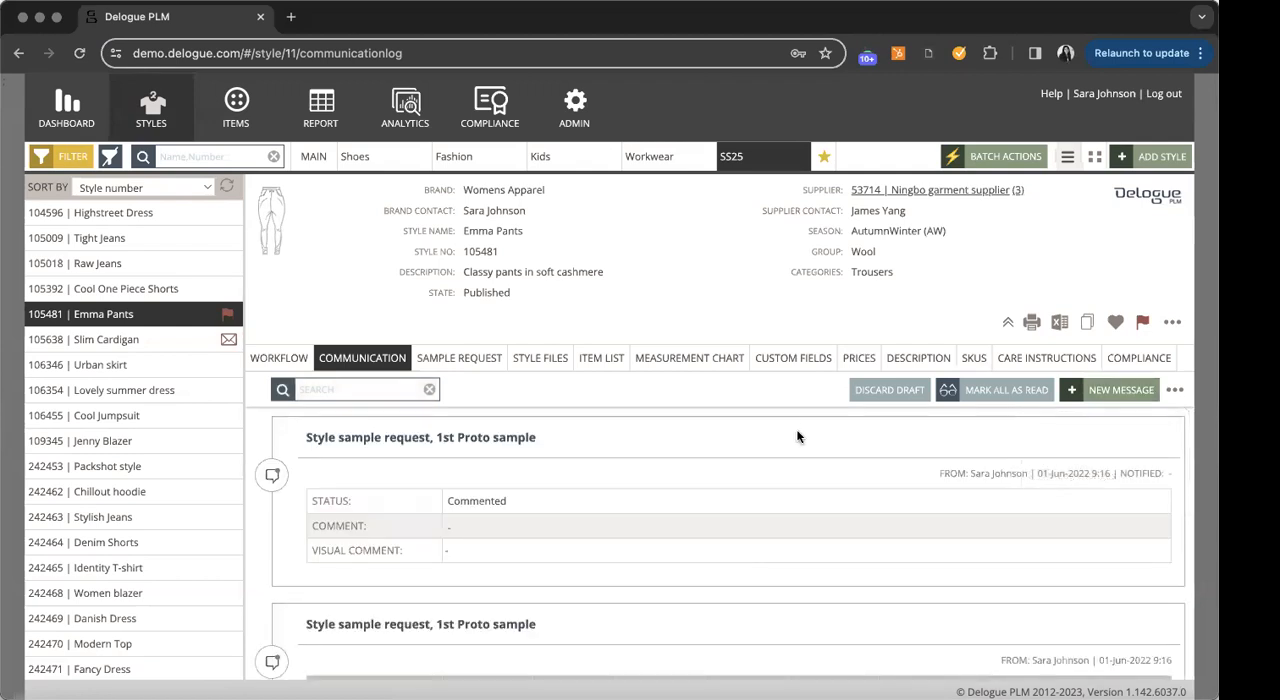
scroll(797, 436, "down", 10)
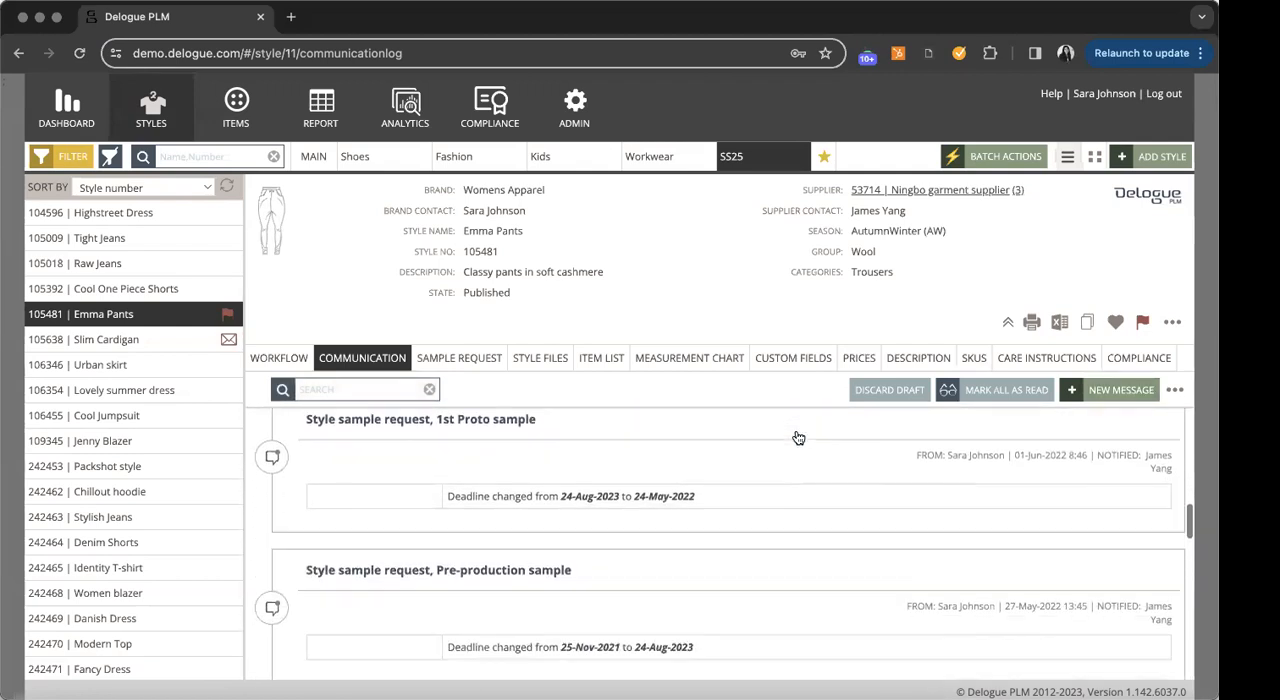
scroll(797, 437, "down", 5)
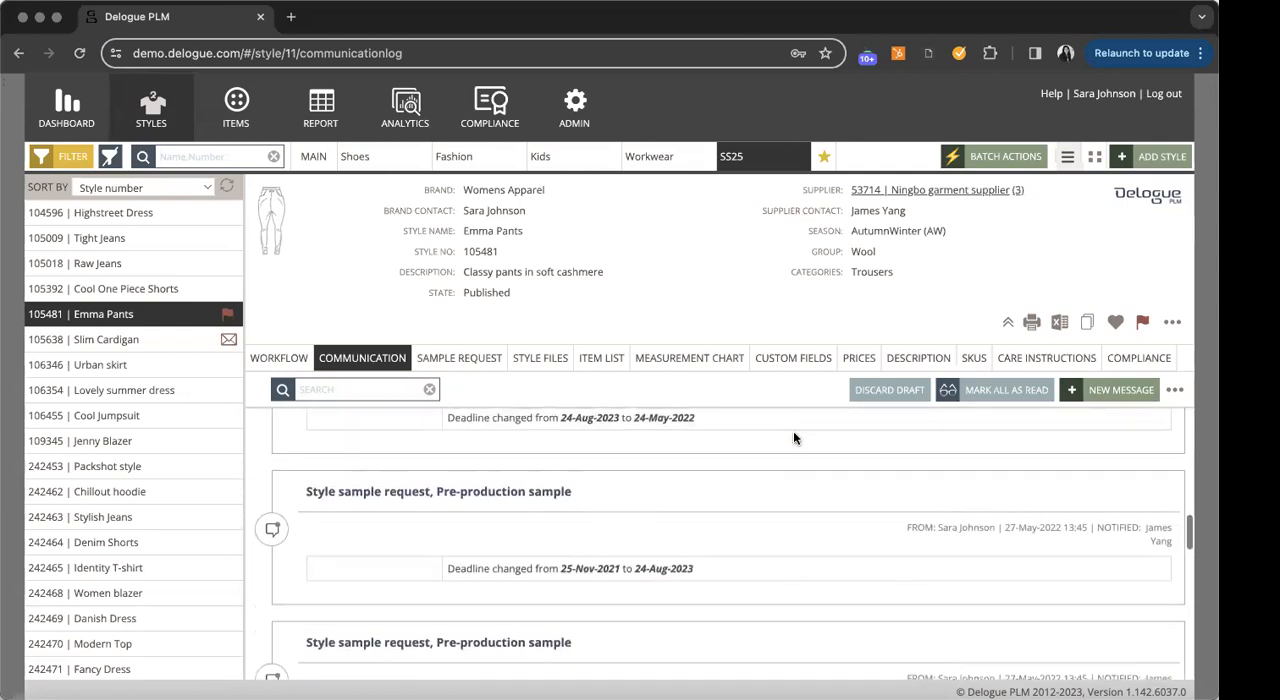
scroll(797, 488, "up", 5)
scroll(797, 490, "up", 5)
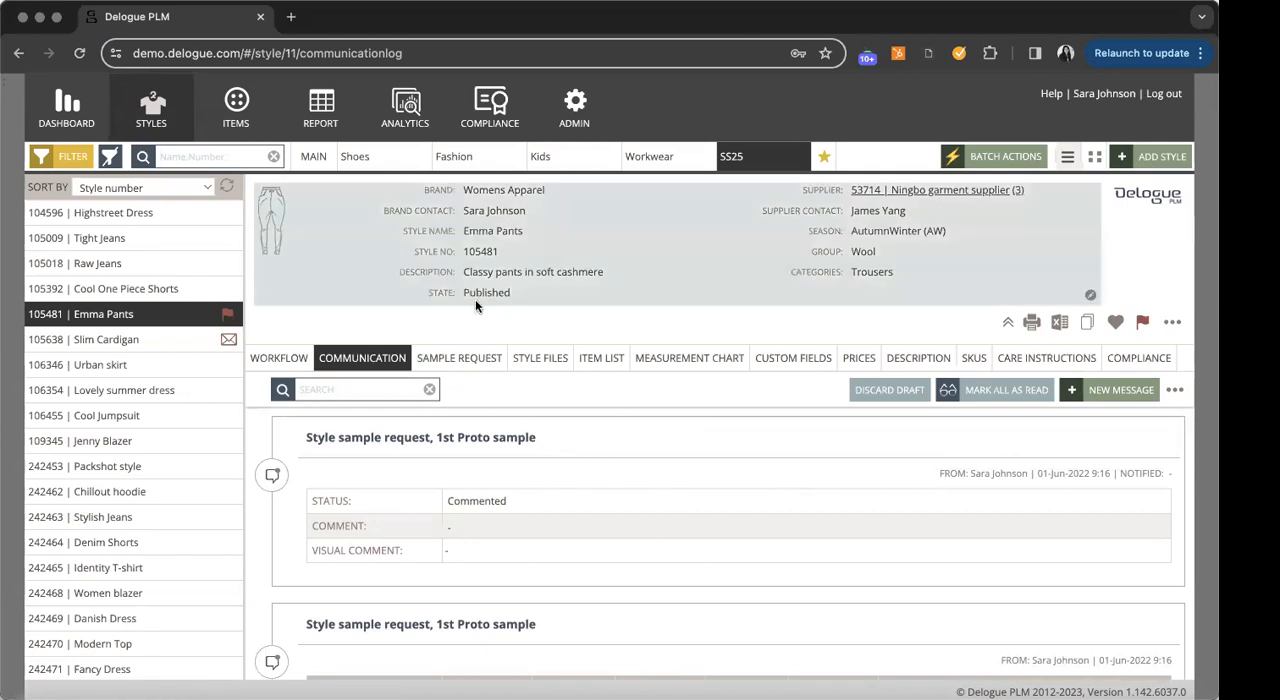
- Open the style files of Emma Pants, check the Style files folder's supplier visibility option, and save the folder settings
left_click(540, 368)
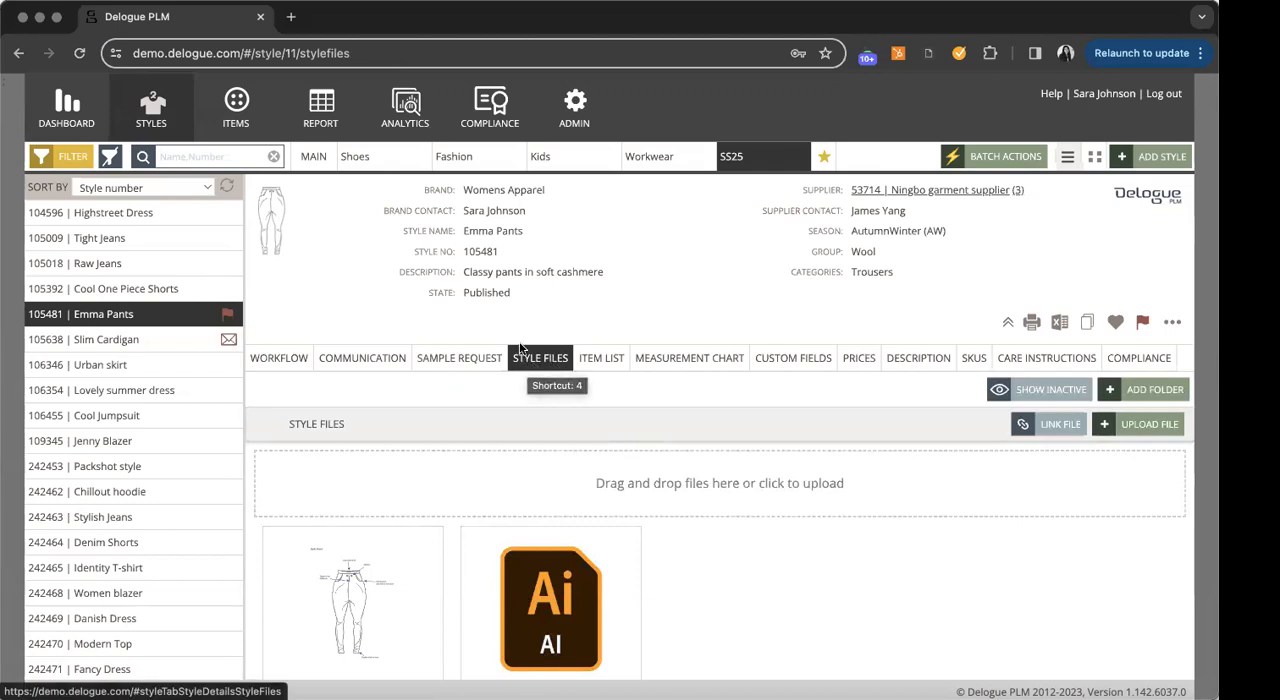
scroll(695, 580, "down", 1)
scroll(697, 585, "up", 1)
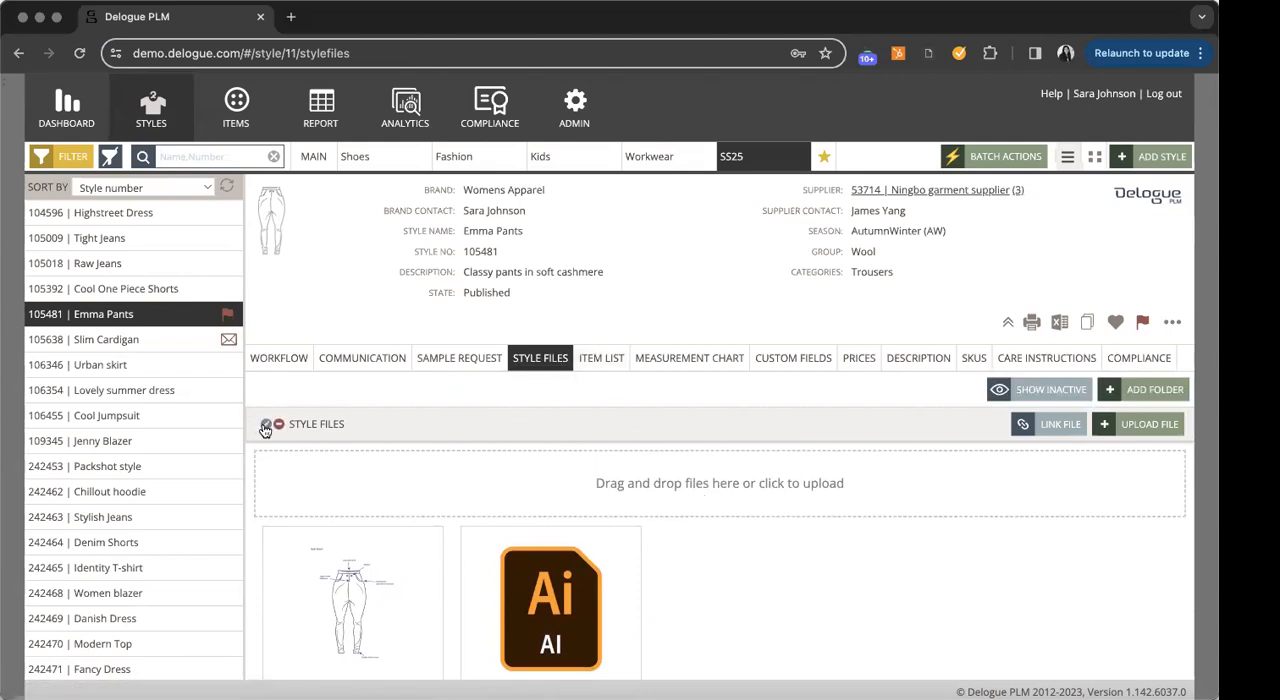
left_click(266, 426)
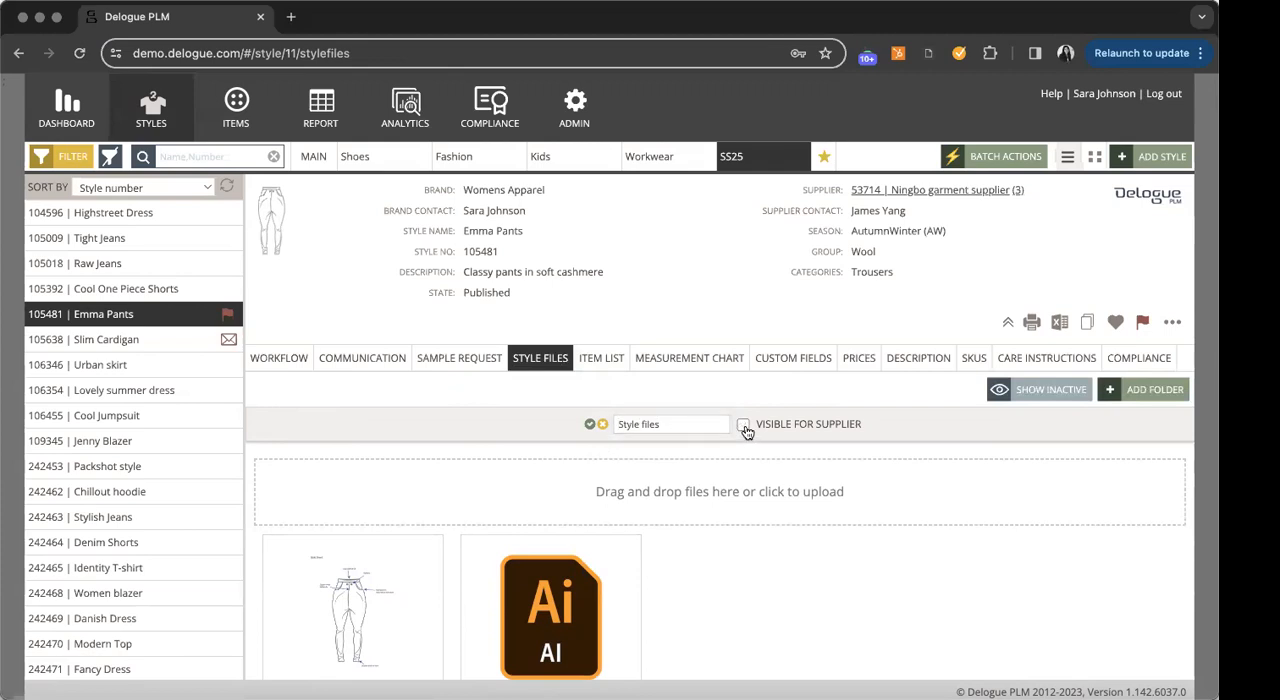
left_click(590, 425)
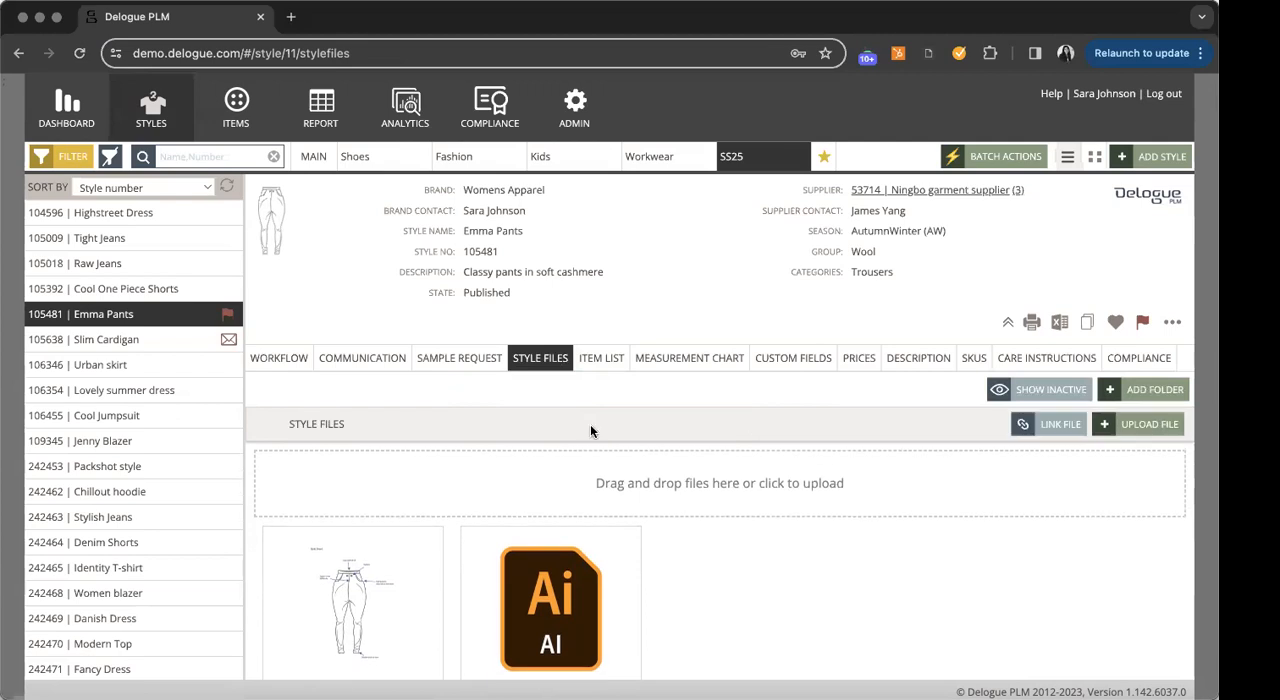
- Look through the files in the Style files and Certificates folders of Emma Pants
scroll(730, 550, "down", 2)
scroll(729, 523, "up", 2)
scroll(698, 555, "down", 5)
scroll(698, 555, "up", 4)
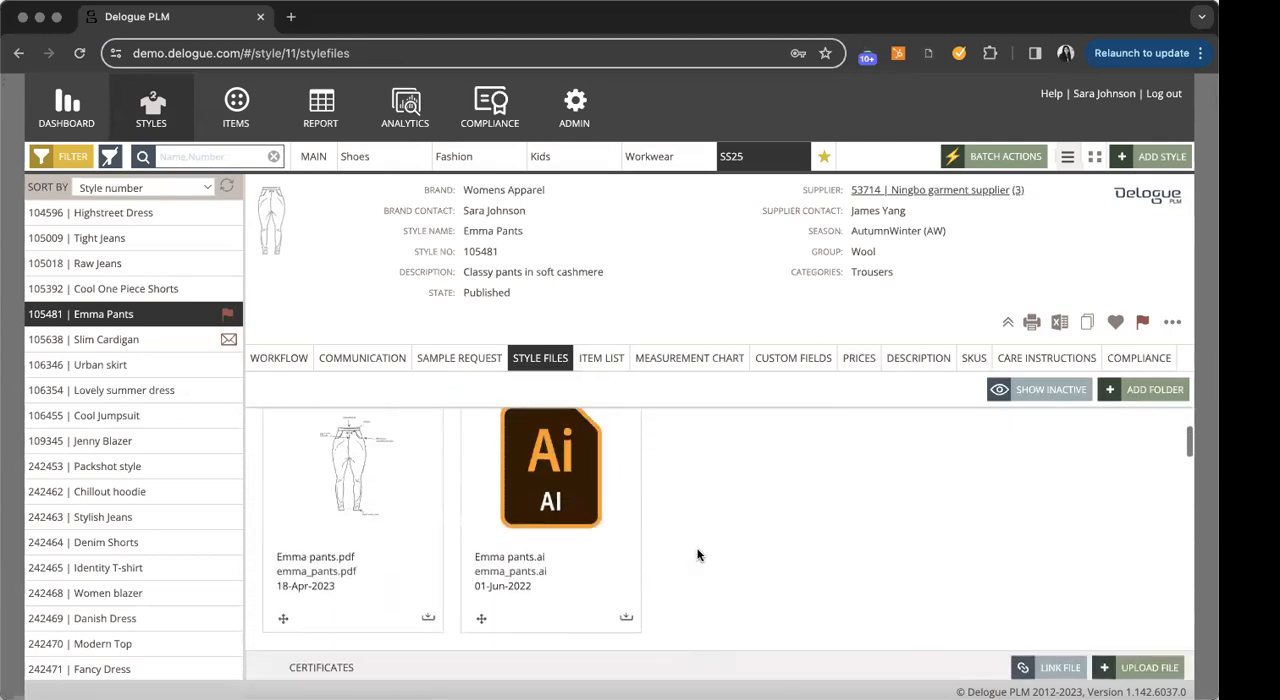
scroll(697, 557, "down", 1)
scroll(660, 537, "up", 2)
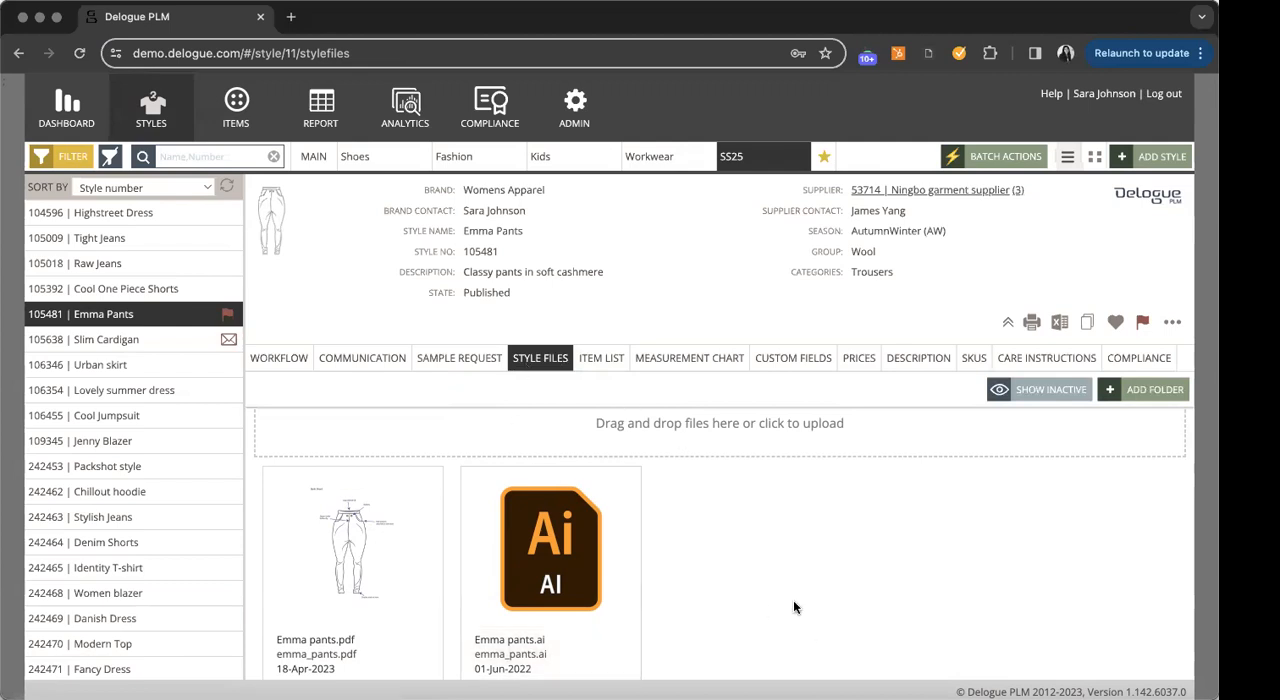
scroll(751, 594, "down", 2)
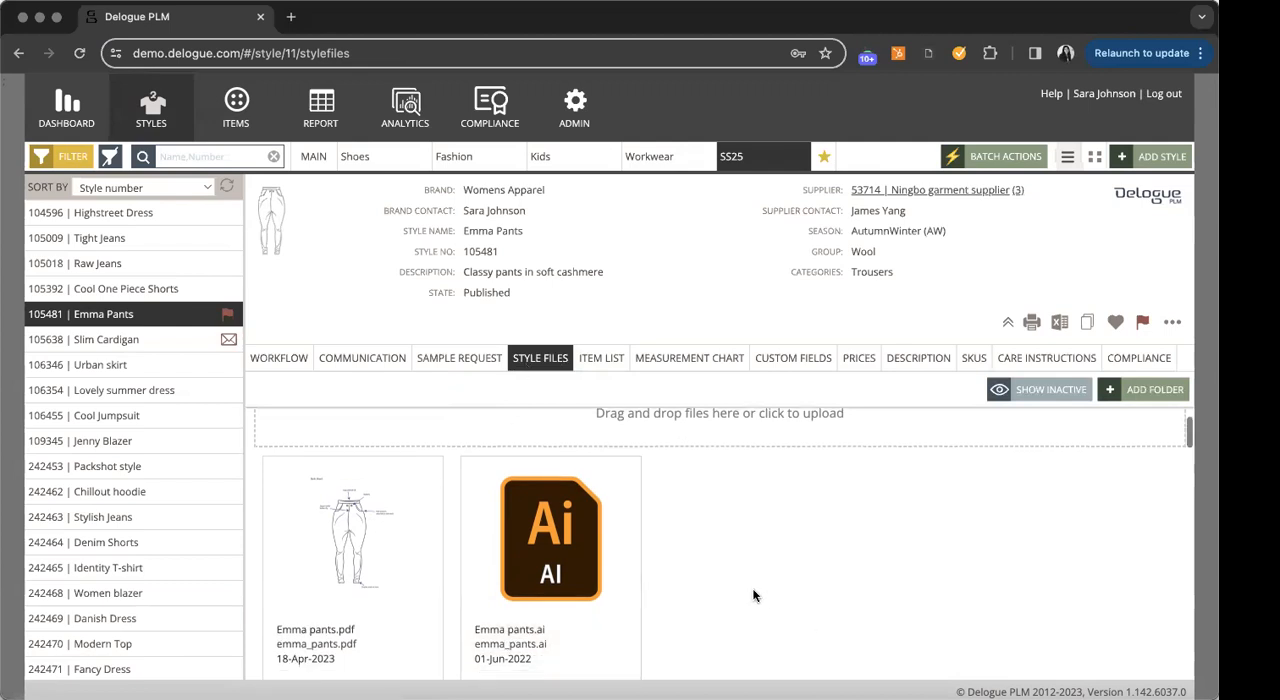
scroll(751, 592, "down", 8)
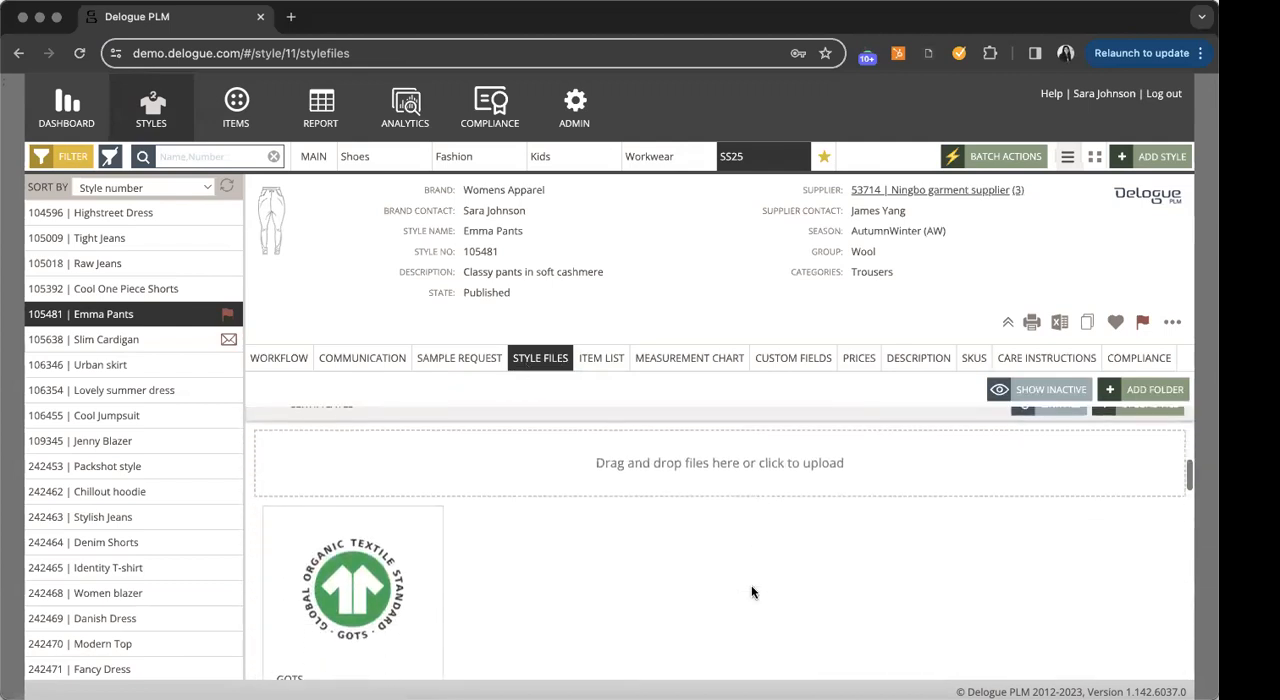
- Look through the files in the Colorways and Packing instructions folders of Emma Pants
scroll(751, 591, "down", 6)
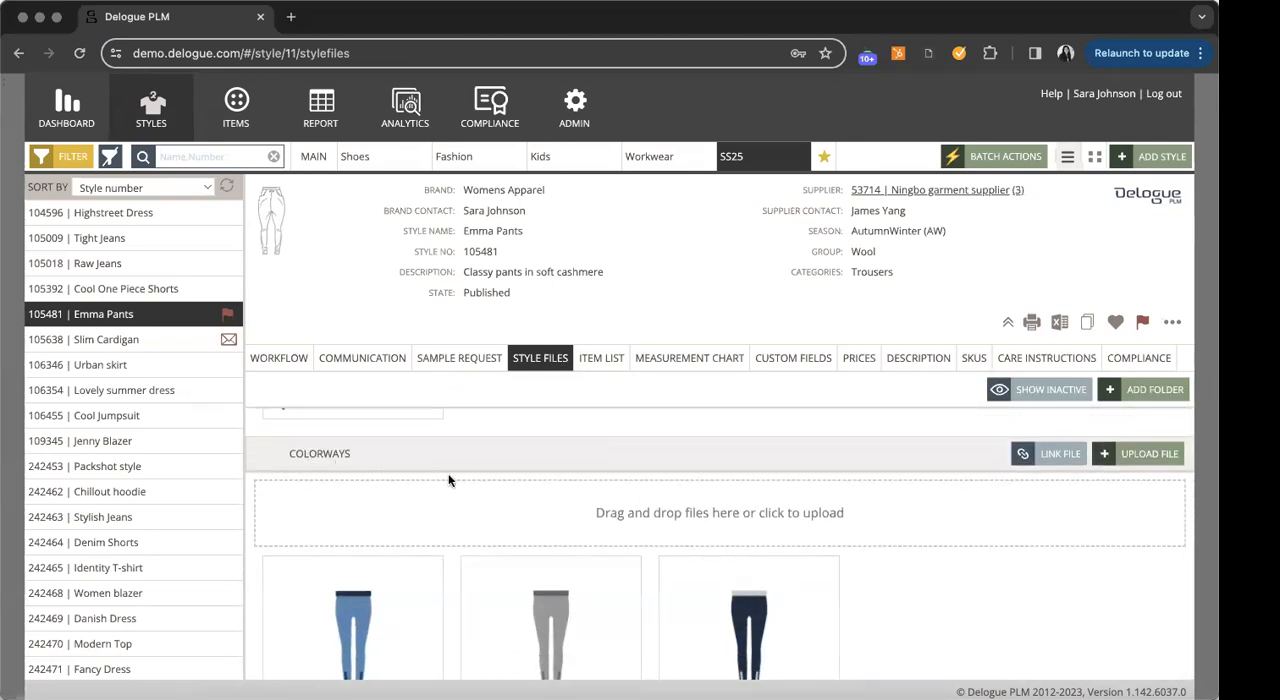
scroll(408, 511, "down", 5)
scroll(409, 505, "up", 5)
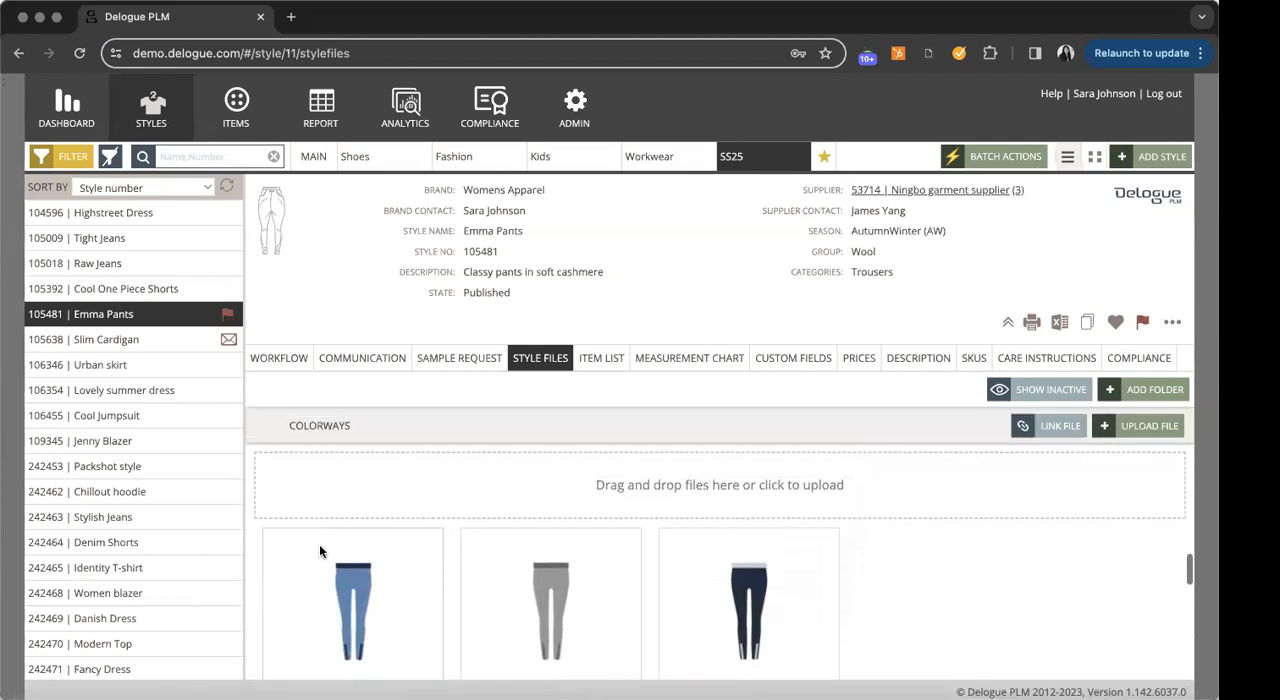
scroll(320, 551, "down", 1)
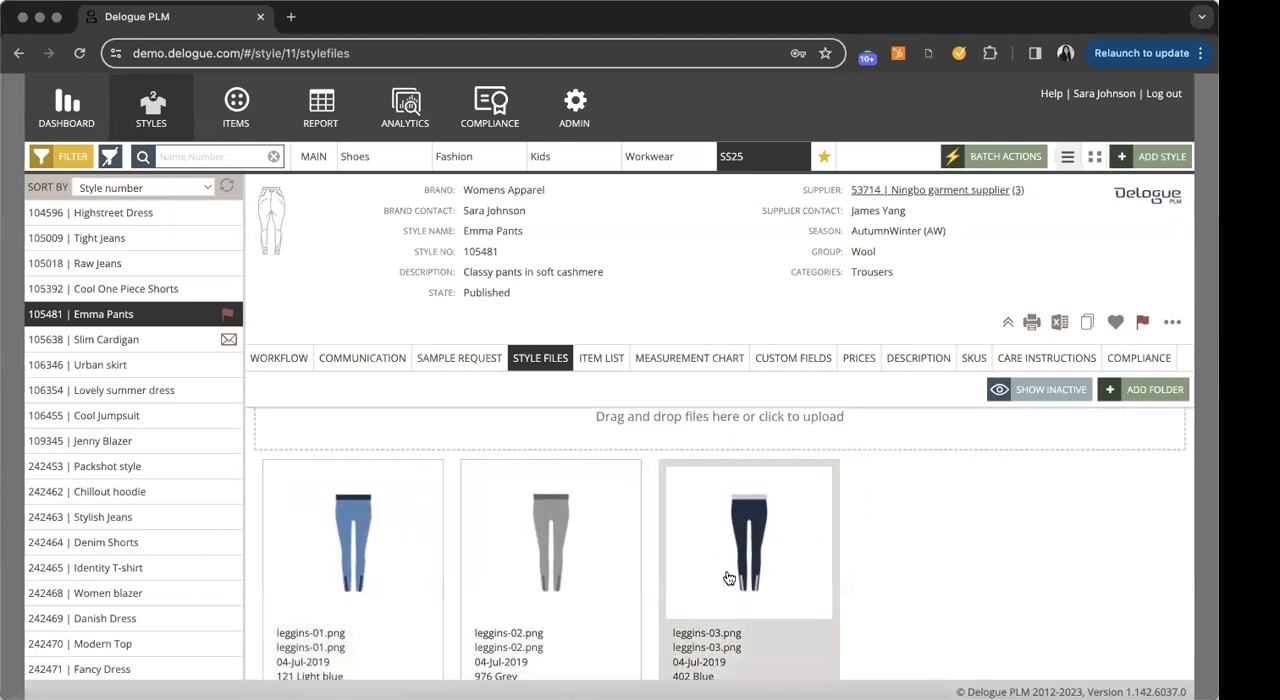
scroll(871, 580, "down", 5)
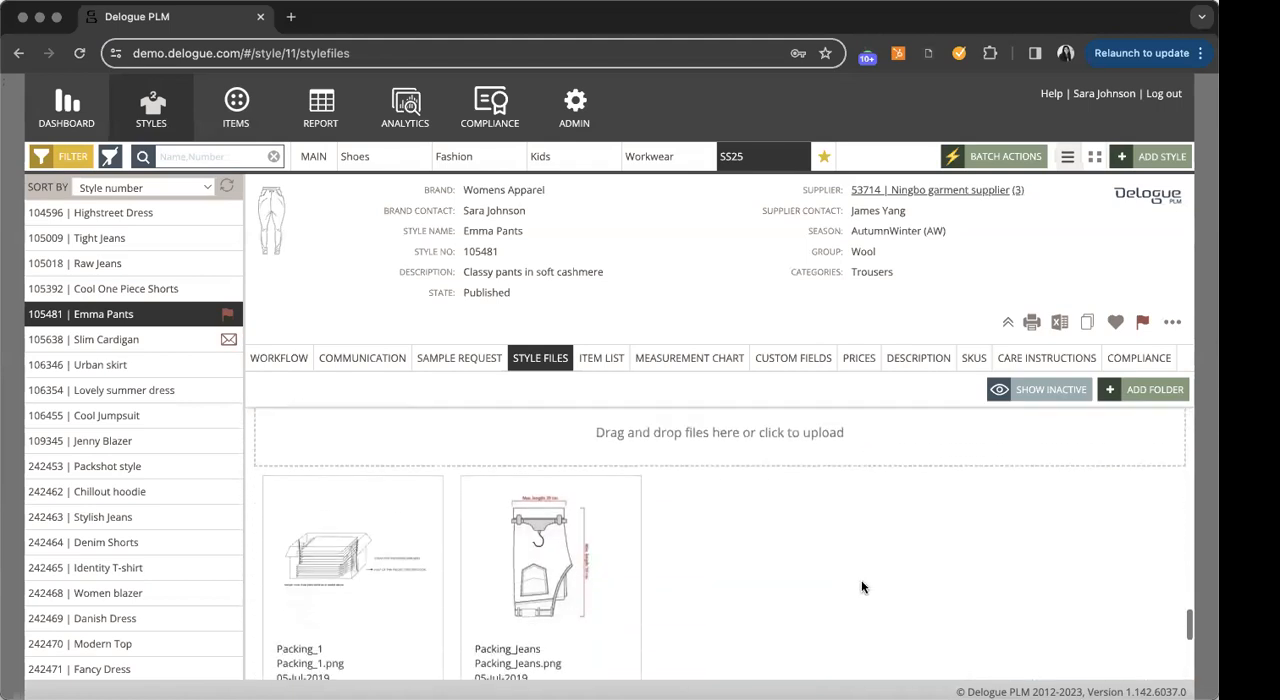
scroll(714, 578, "up", 1)
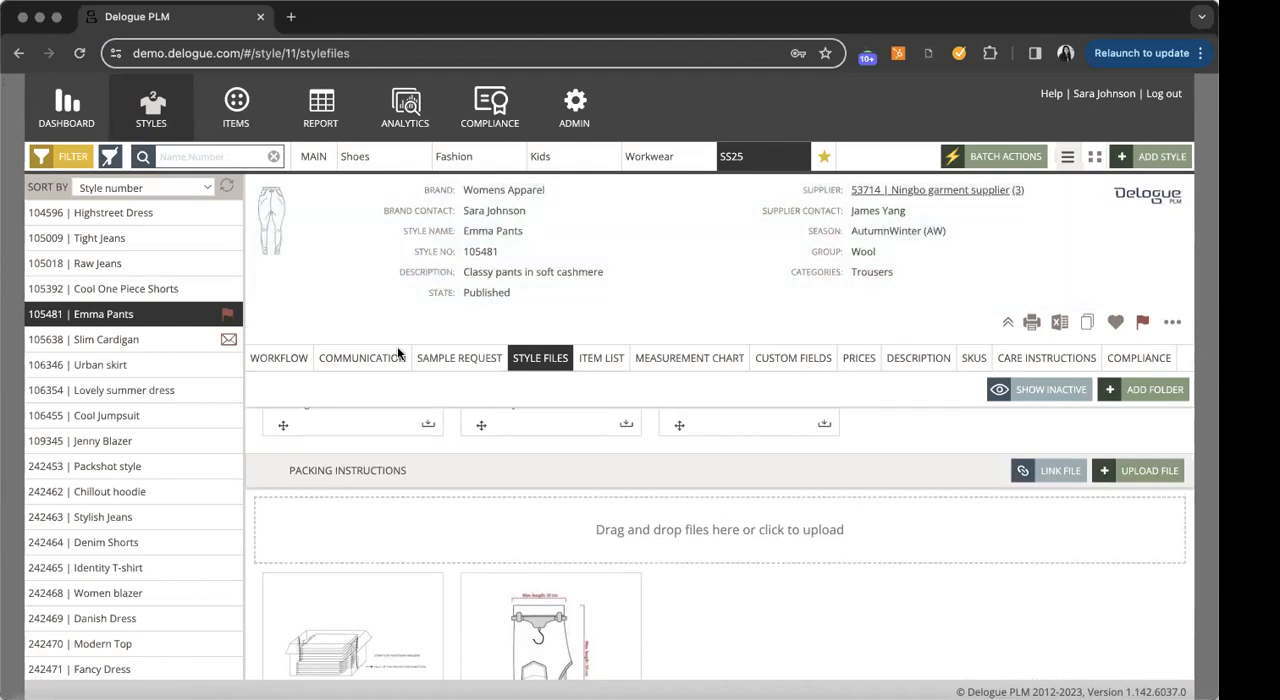
scroll(620, 545, "up", 10)
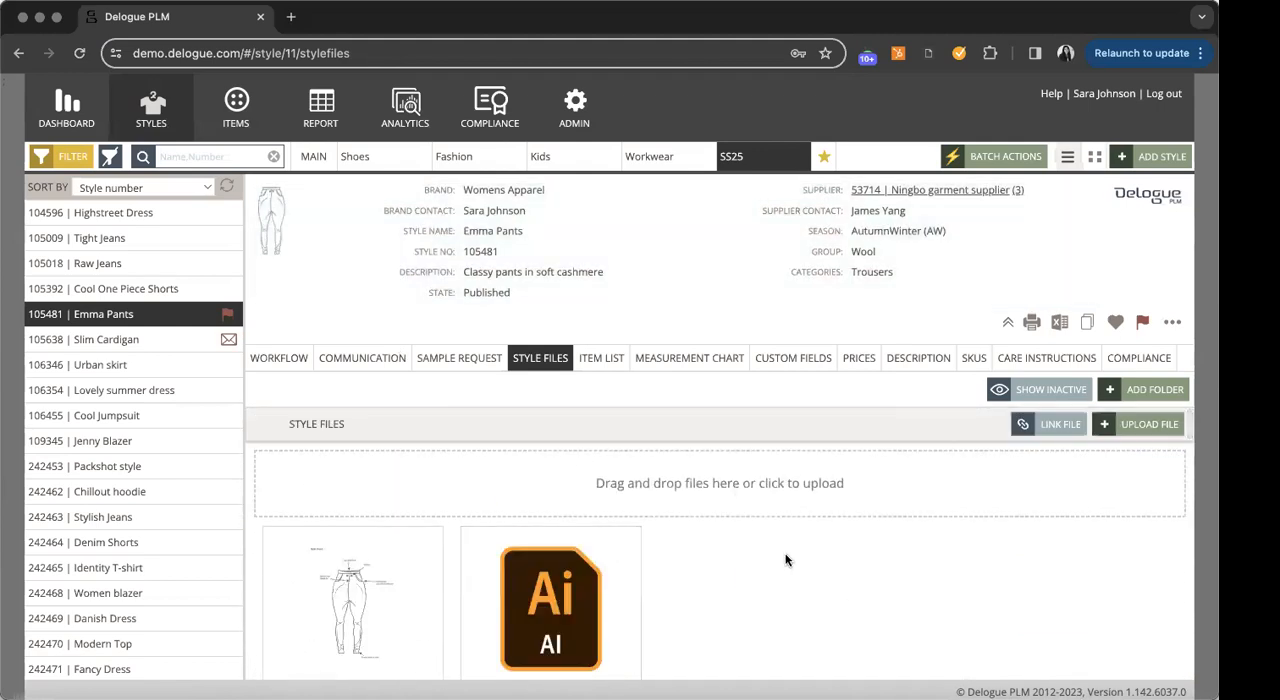
- Open the item list of Emma Pants and review the listed items
left_click(606, 363)
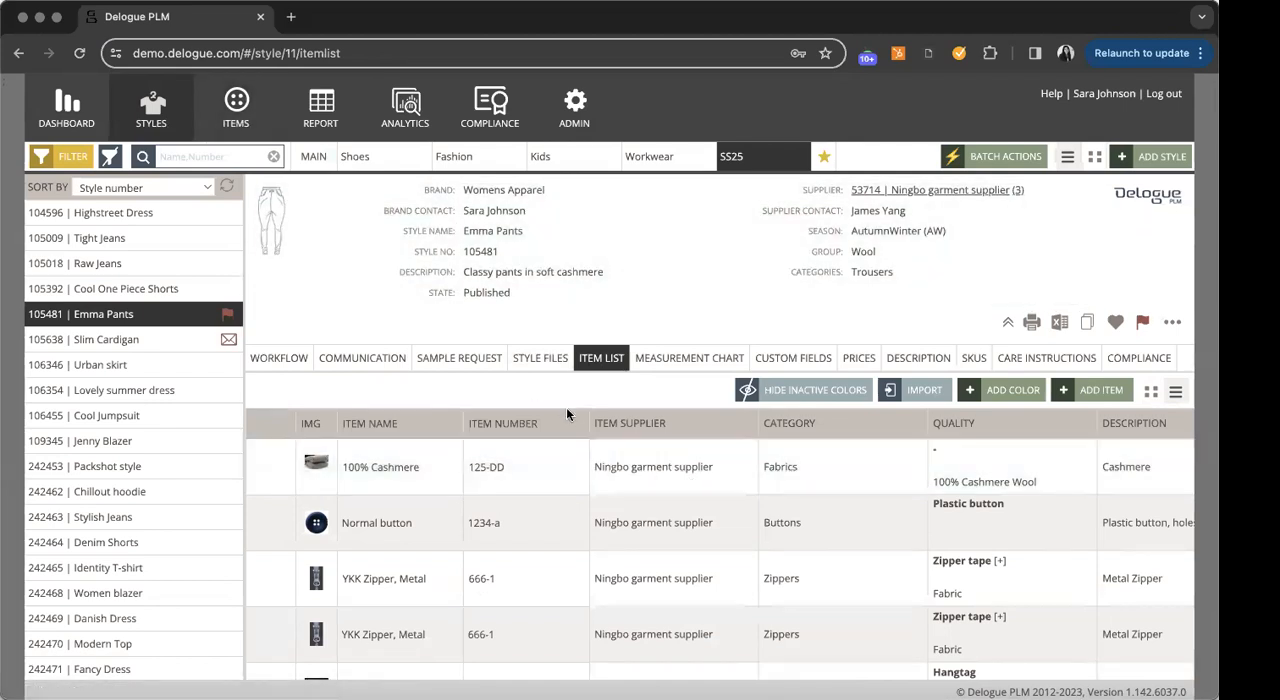
scroll(571, 477, "down", 1)
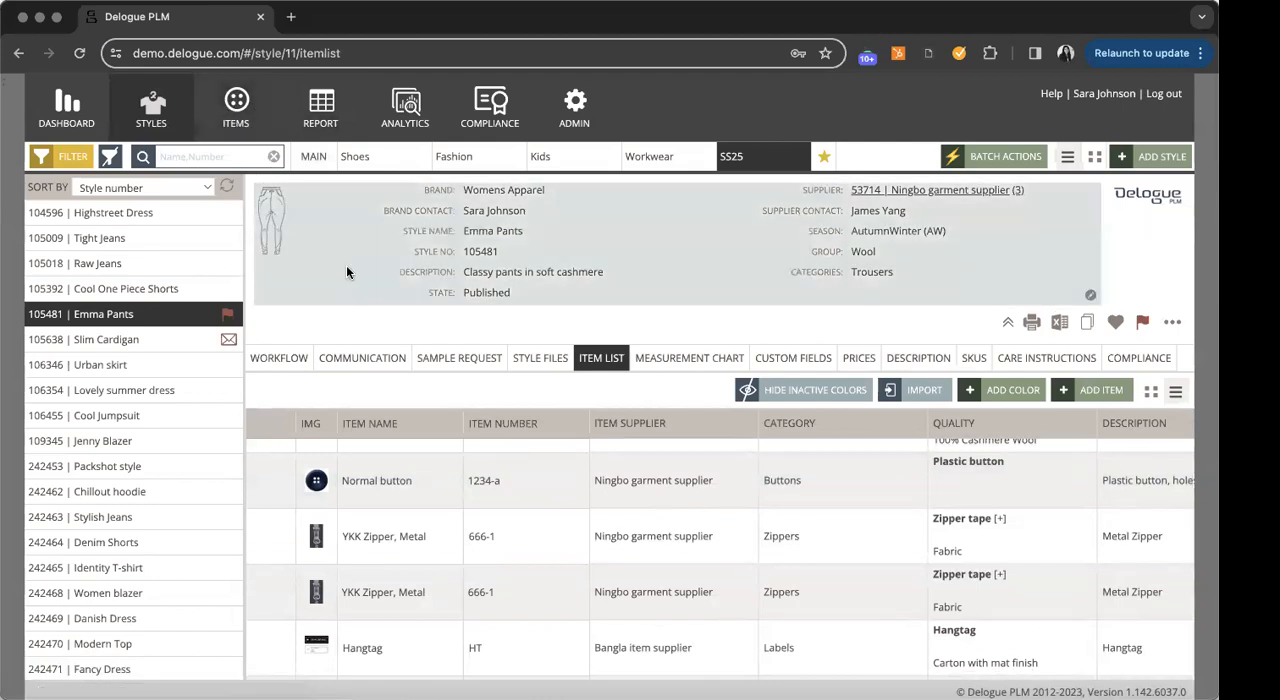
scroll(798, 488, "up", 1)
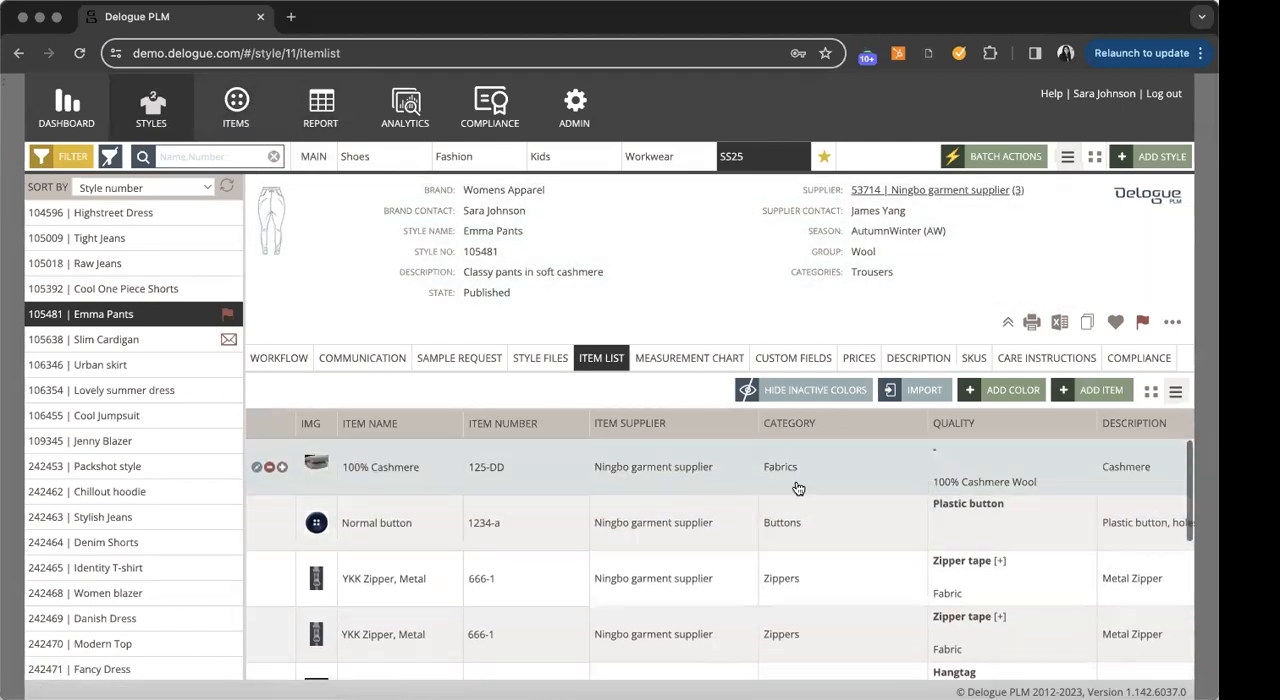
- Start adding items to the item list and filter the available items to the Hangtags and Labels categories
left_click(1088, 392)
left_click(73, 209)
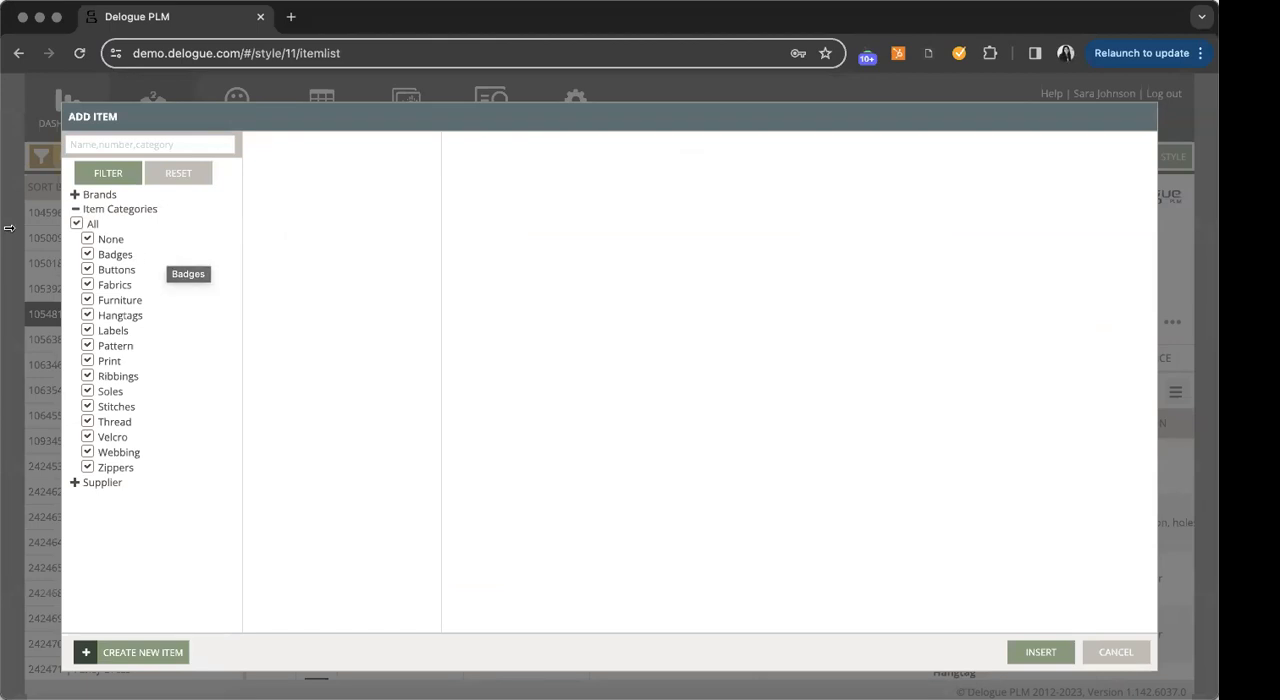
left_click(77, 224)
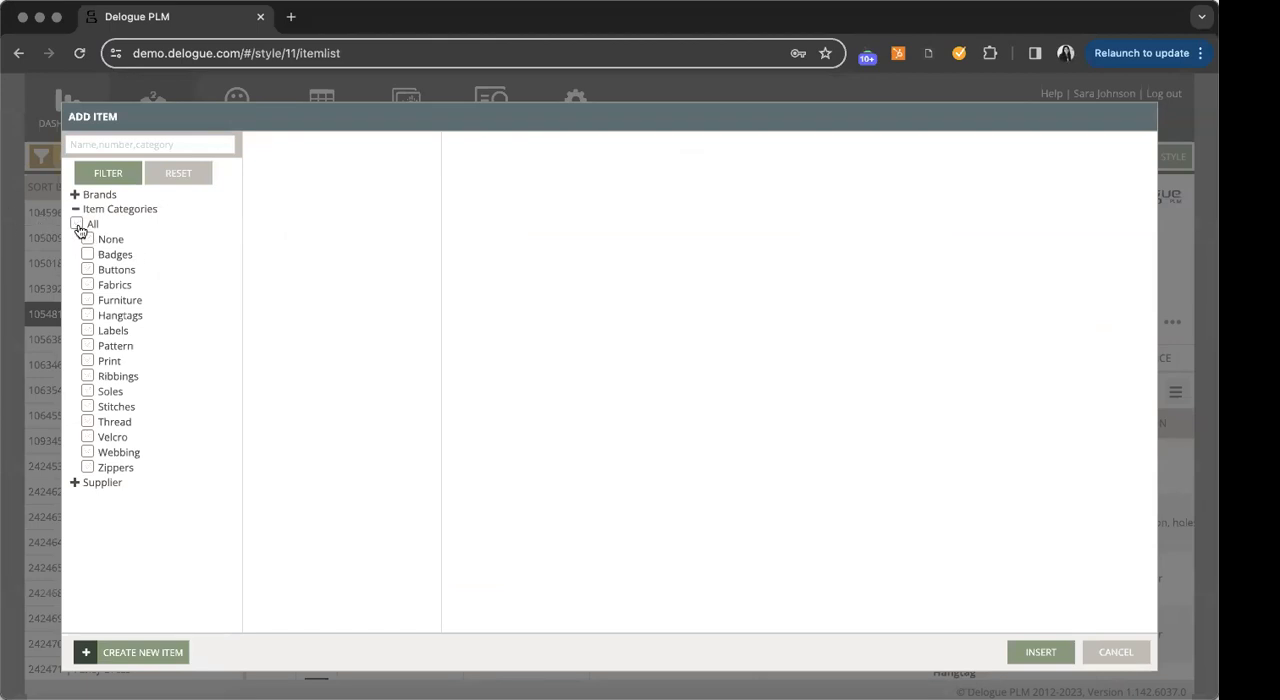
left_click(86, 316)
left_click(117, 183)
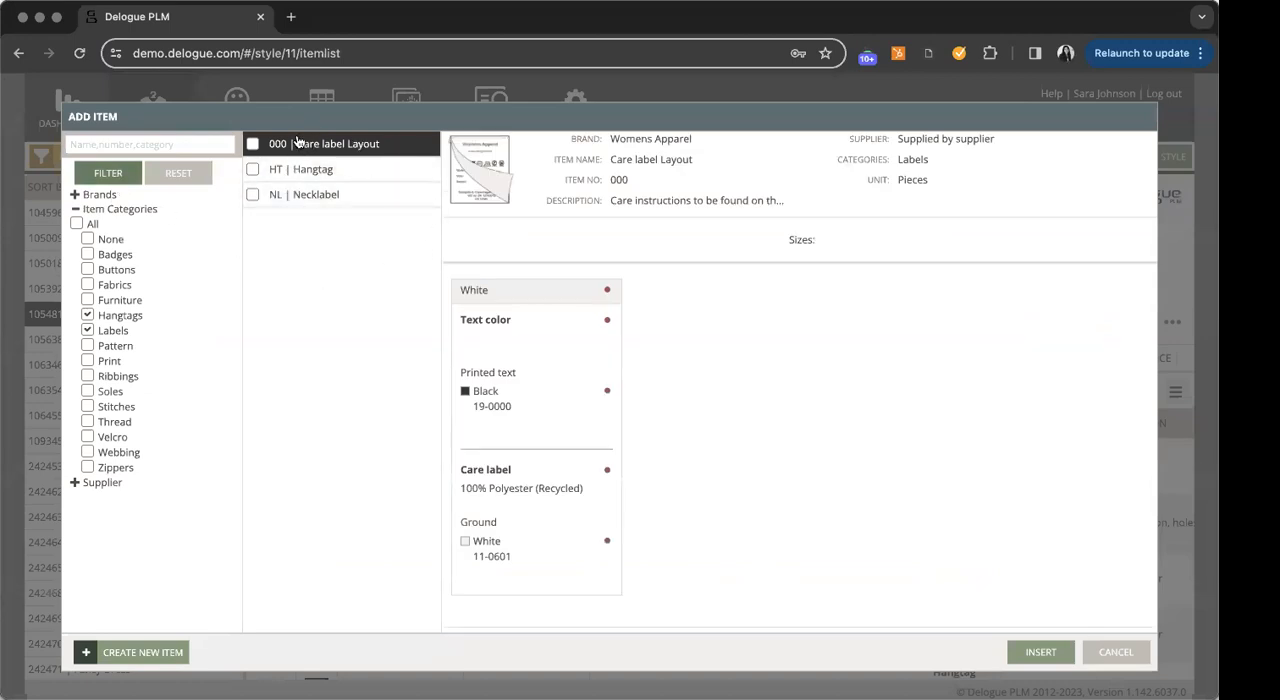
- Select the Hangtag and Necklabel items, check the Necklabel's artwork, and insert both into the item list
left_click(253, 171)
left_click(251, 196)
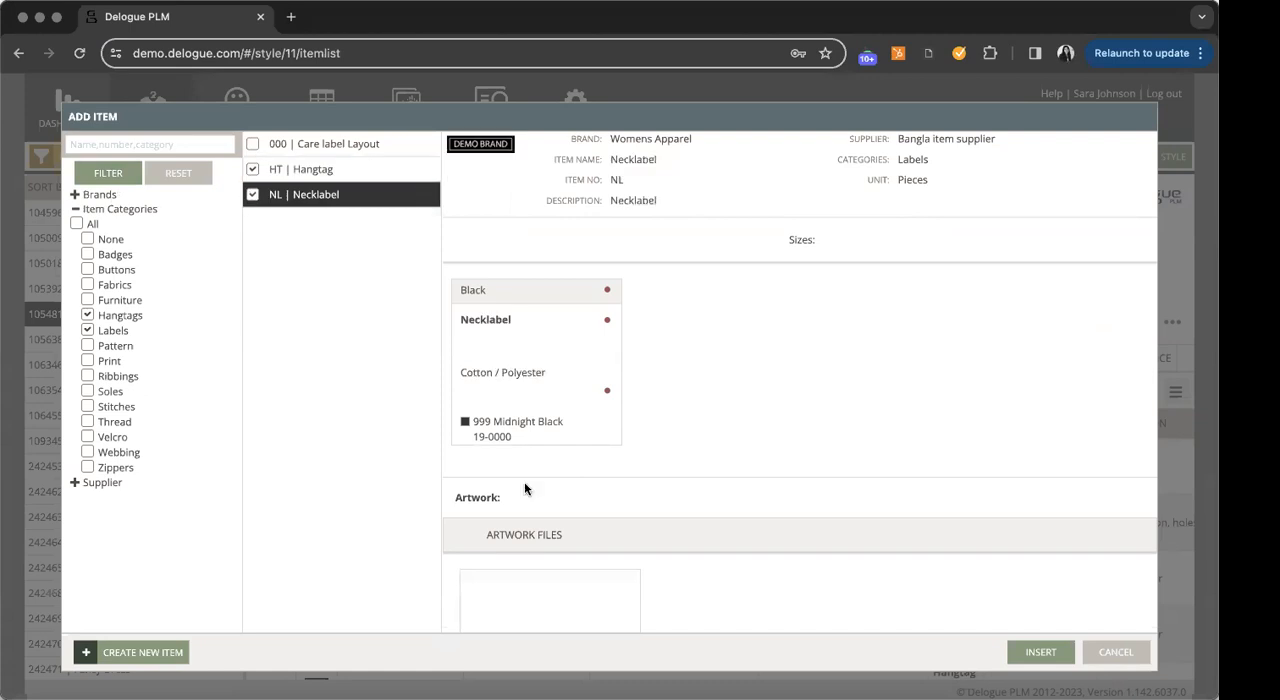
scroll(527, 463, "down", 5)
scroll(605, 475, "down", 2)
scroll(600, 466, "up", 5)
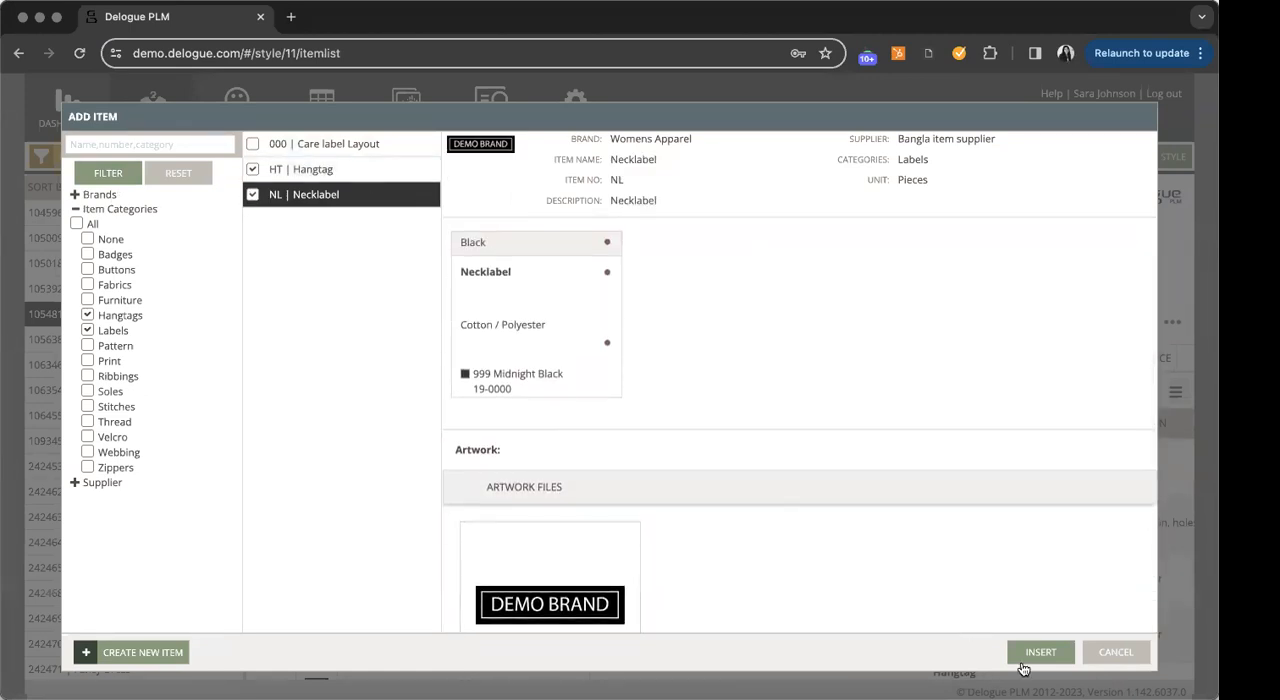
left_click(1022, 646)
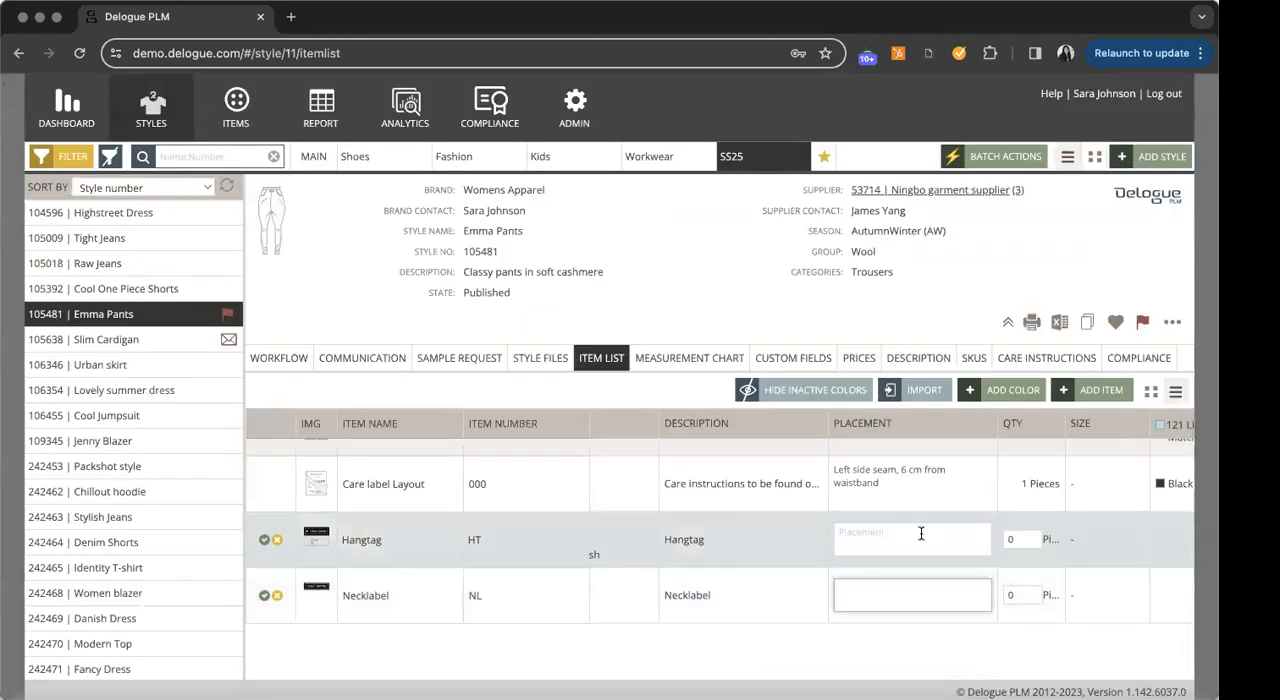
- Set the new Hangtag line's placement to "see technical drawing" and its quantity to 1, and save the line
left_click(921, 541)
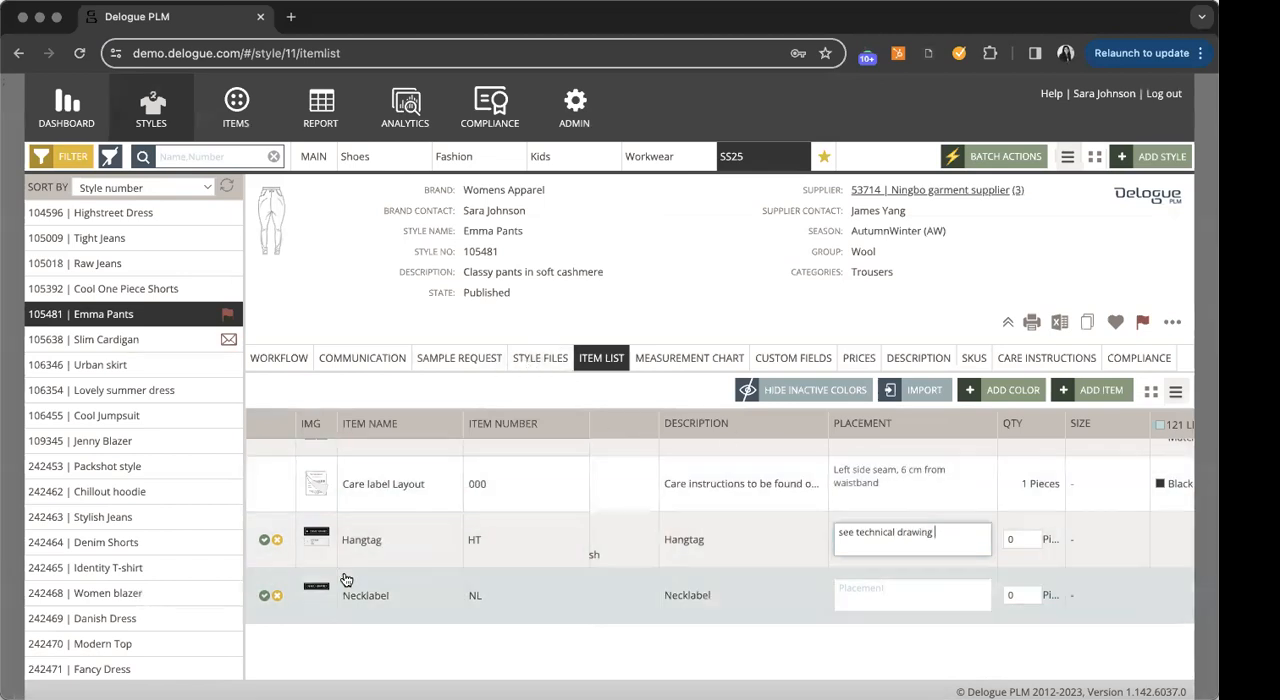
left_click(1030, 539)
key("BackSpace")
type("1")
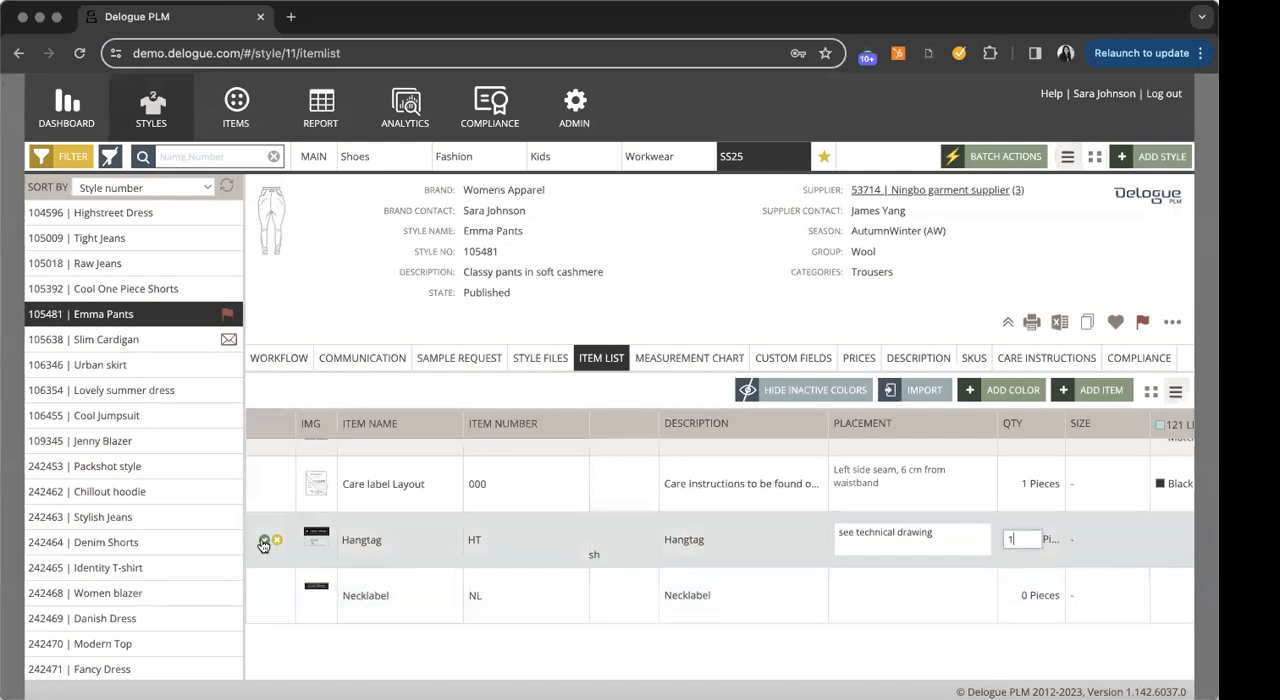
left_click(263, 541)
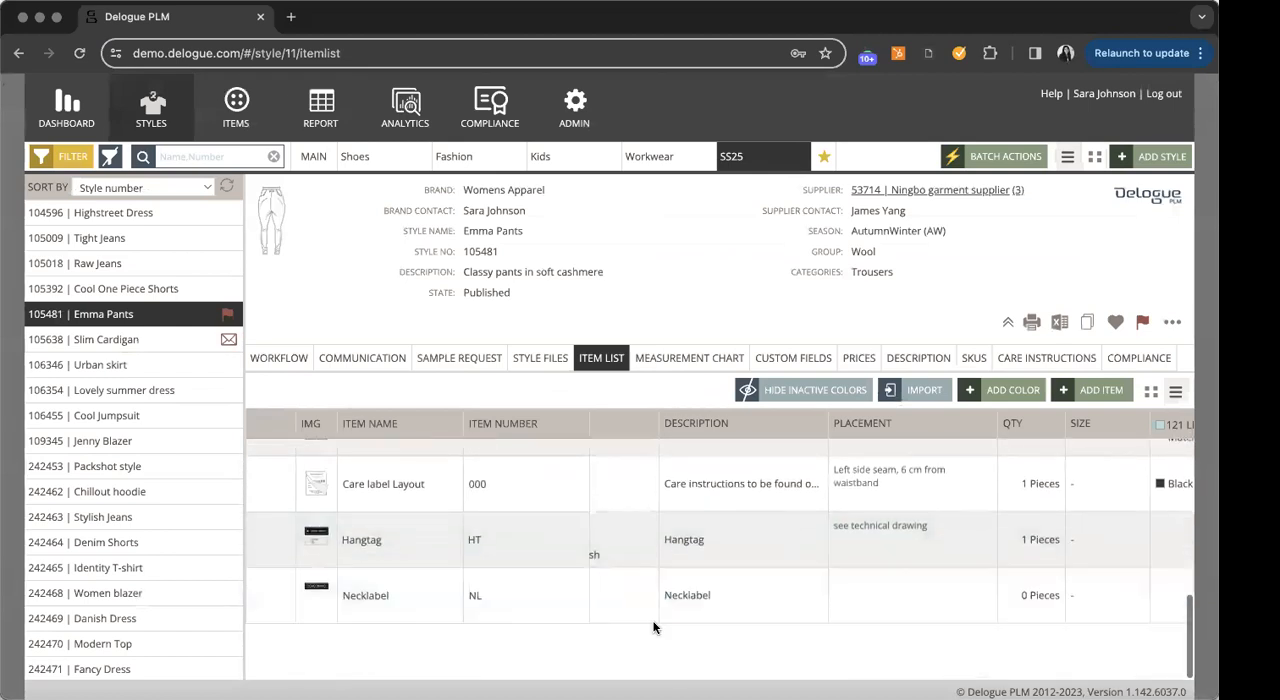
scroll(654, 626, "up", 3)
scroll(654, 626, "down", 3)
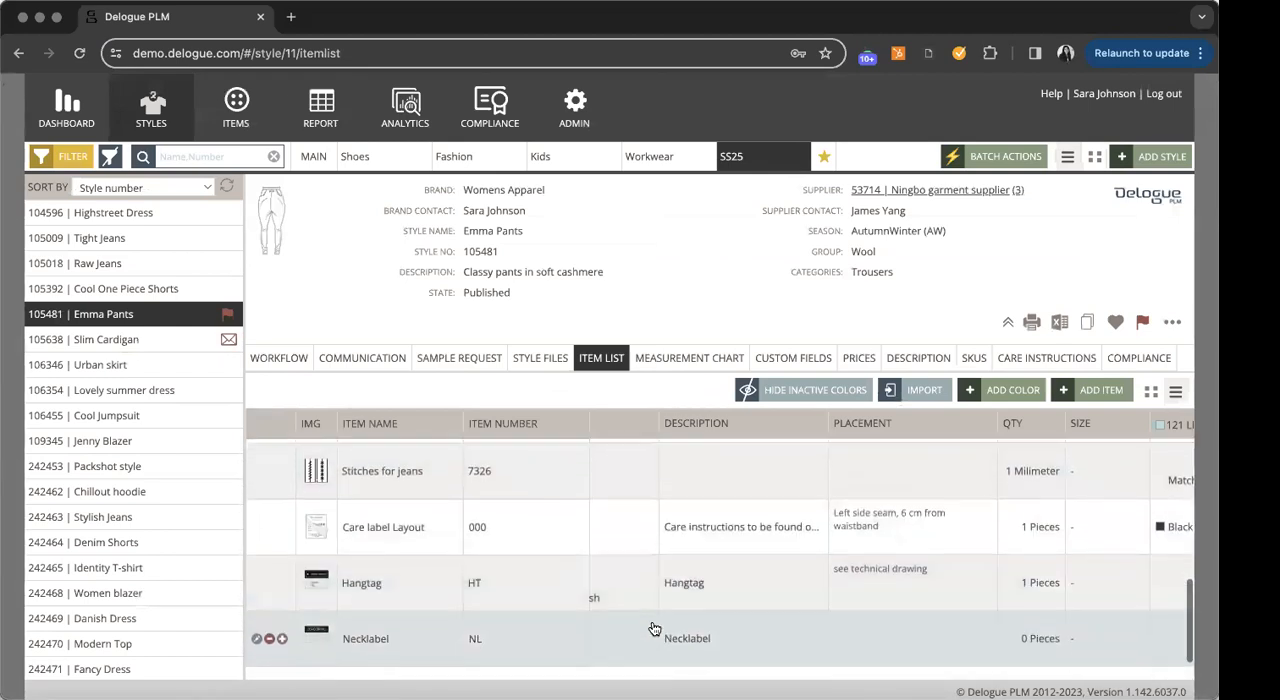
- Import all items from the Chillout hoodie style into the item list with the Add option, and review the list
left_click(898, 390)
left_click(252, 152)
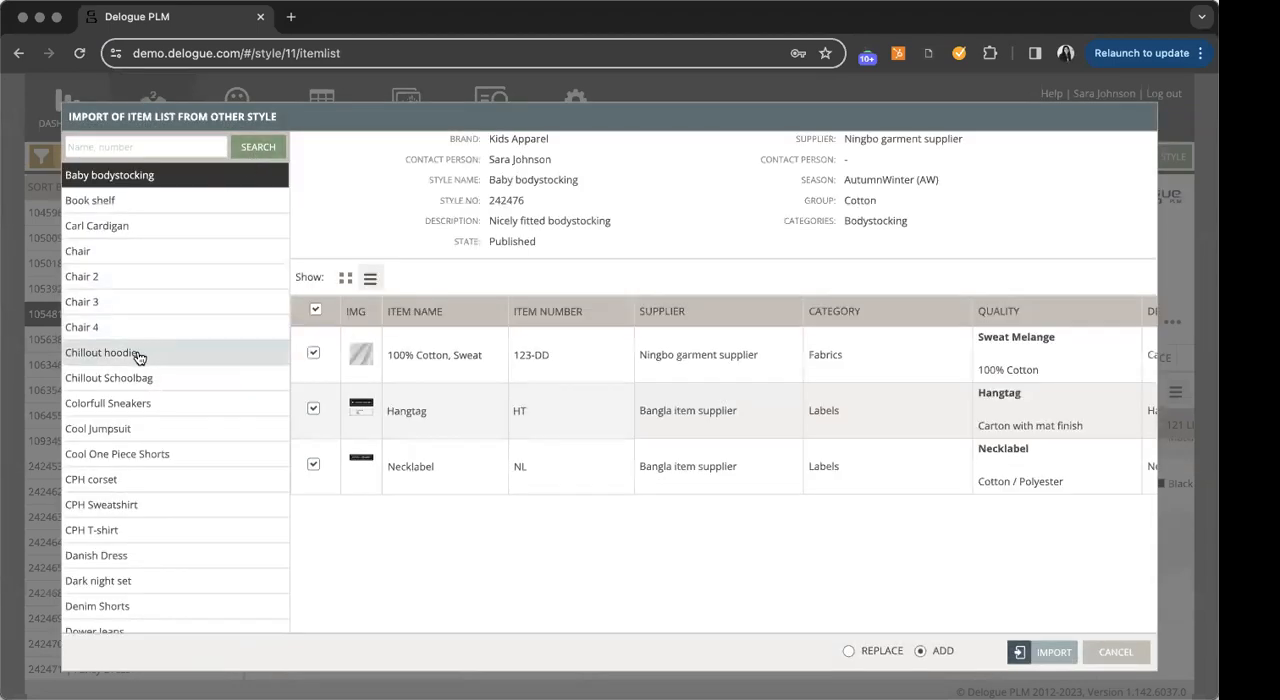
left_click(140, 354)
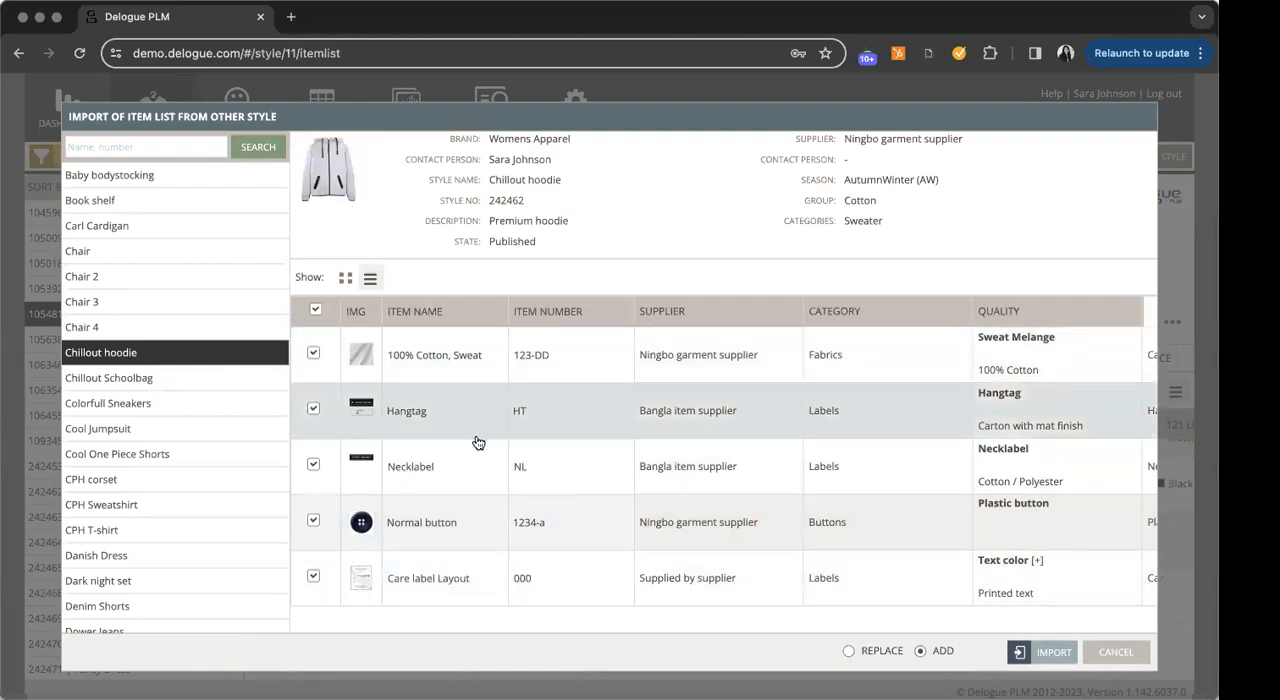
left_click(1064, 658)
left_click(789, 427)
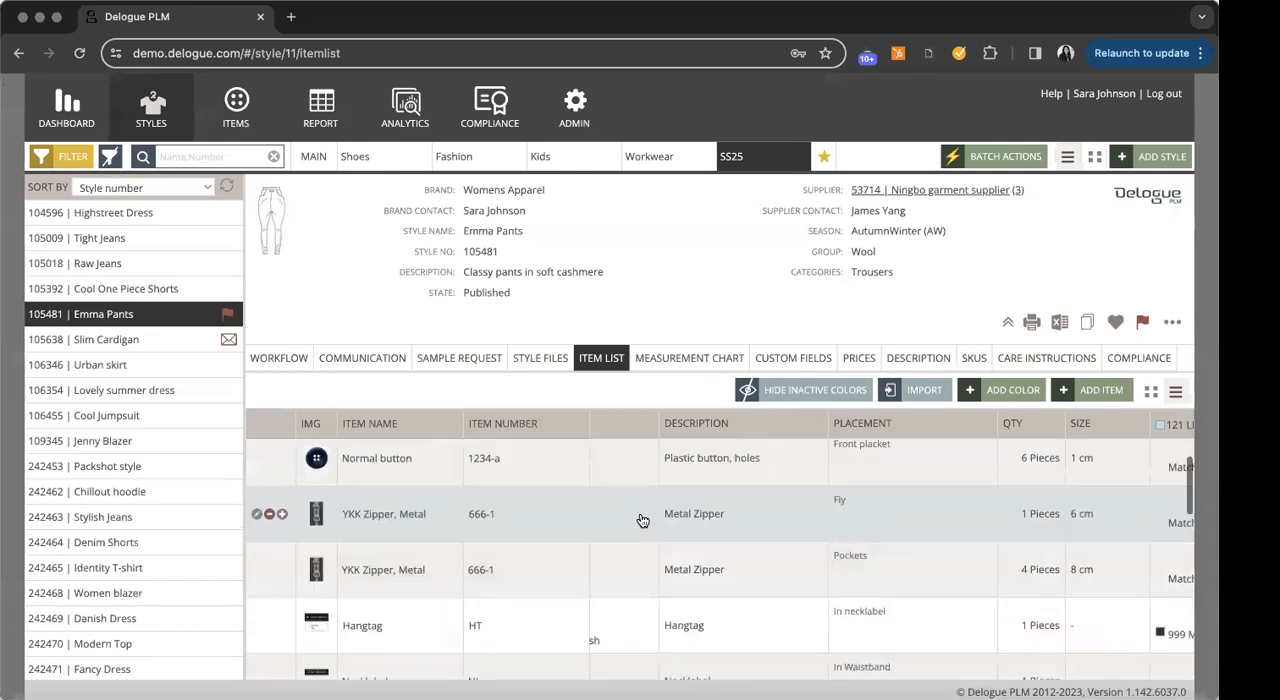
scroll(645, 521, "up", 1)
scroll(646, 522, "down", 1)
scroll(646, 522, "up", 1)
scroll(648, 523, "down", 1)
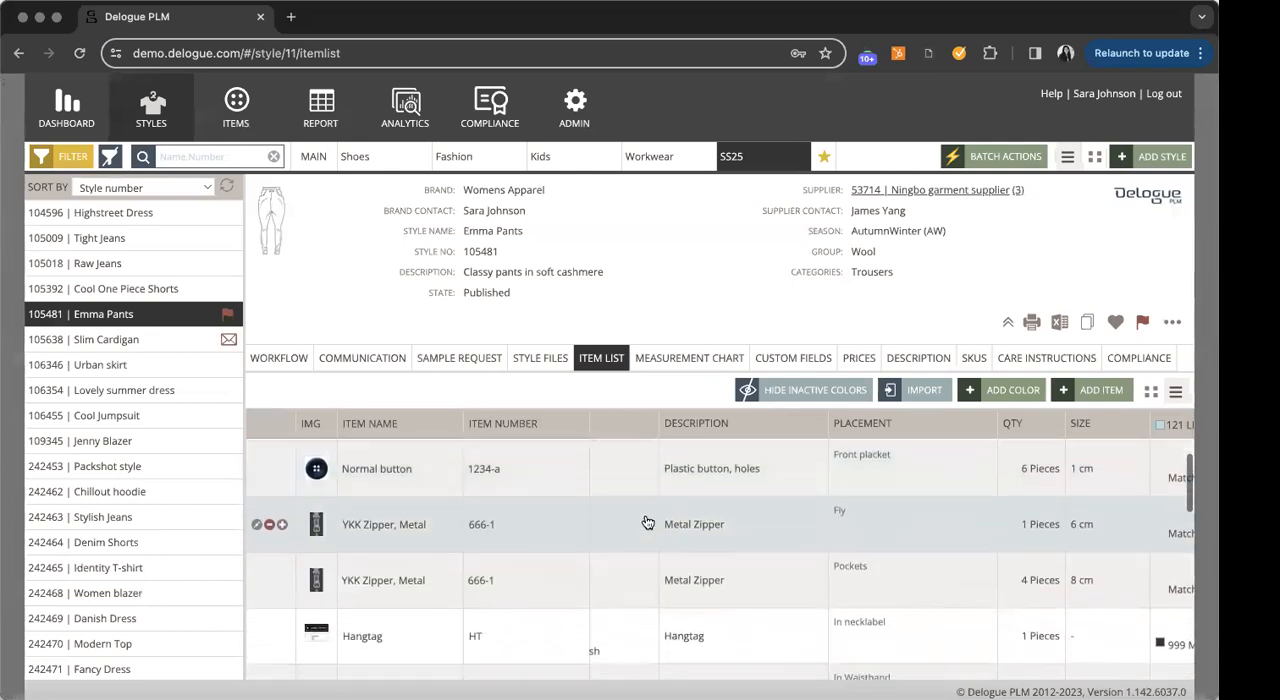
scroll(648, 523, "down", 1)
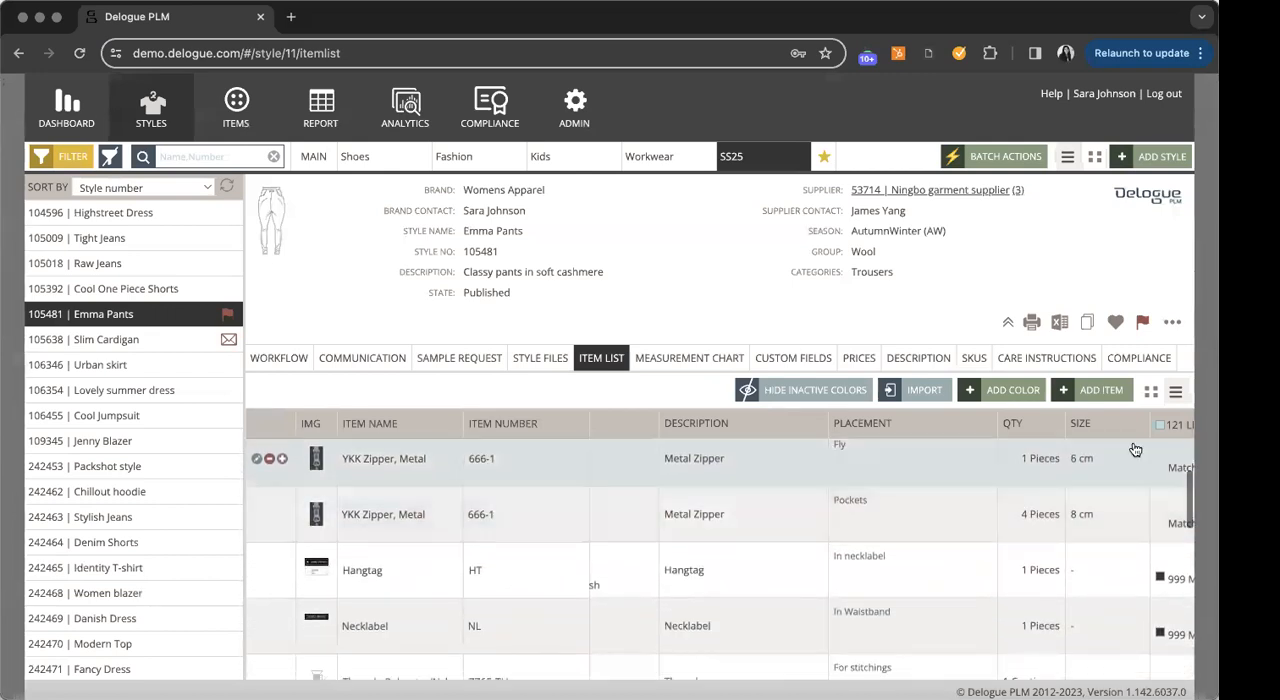
- Switch the item list to the grid view and review the items' qualities and colors for each style color
left_click(1151, 393)
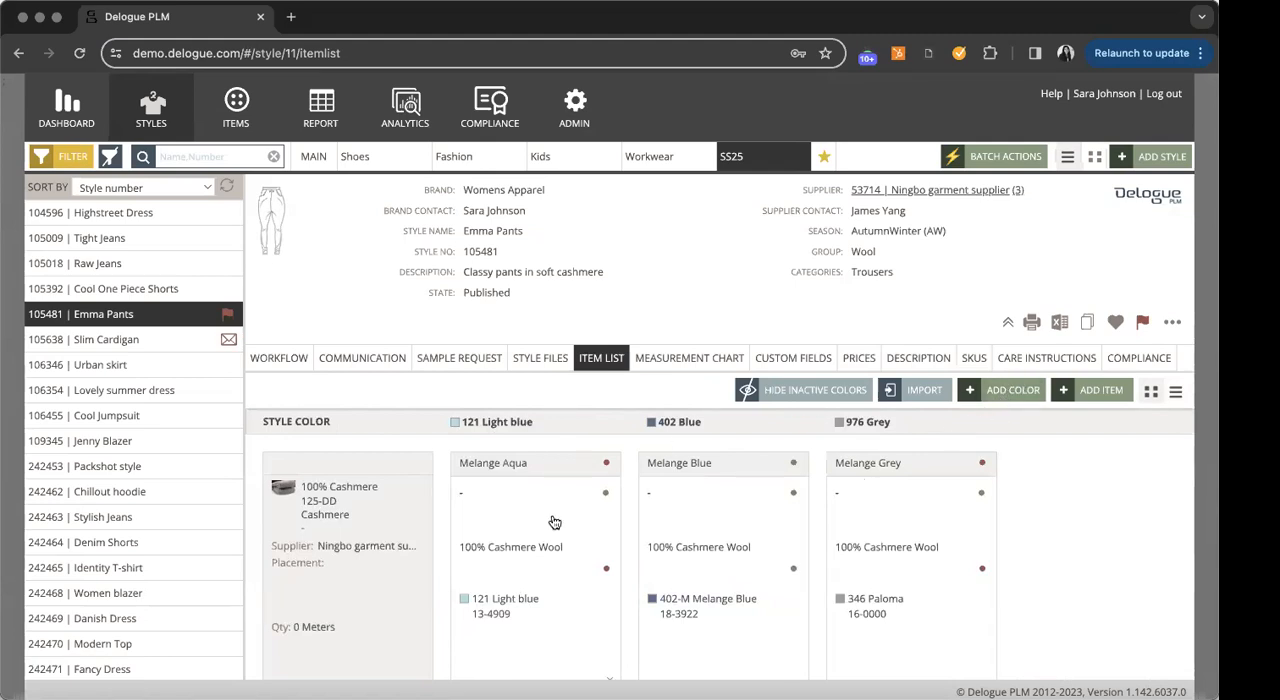
scroll(555, 523, "down", 3)
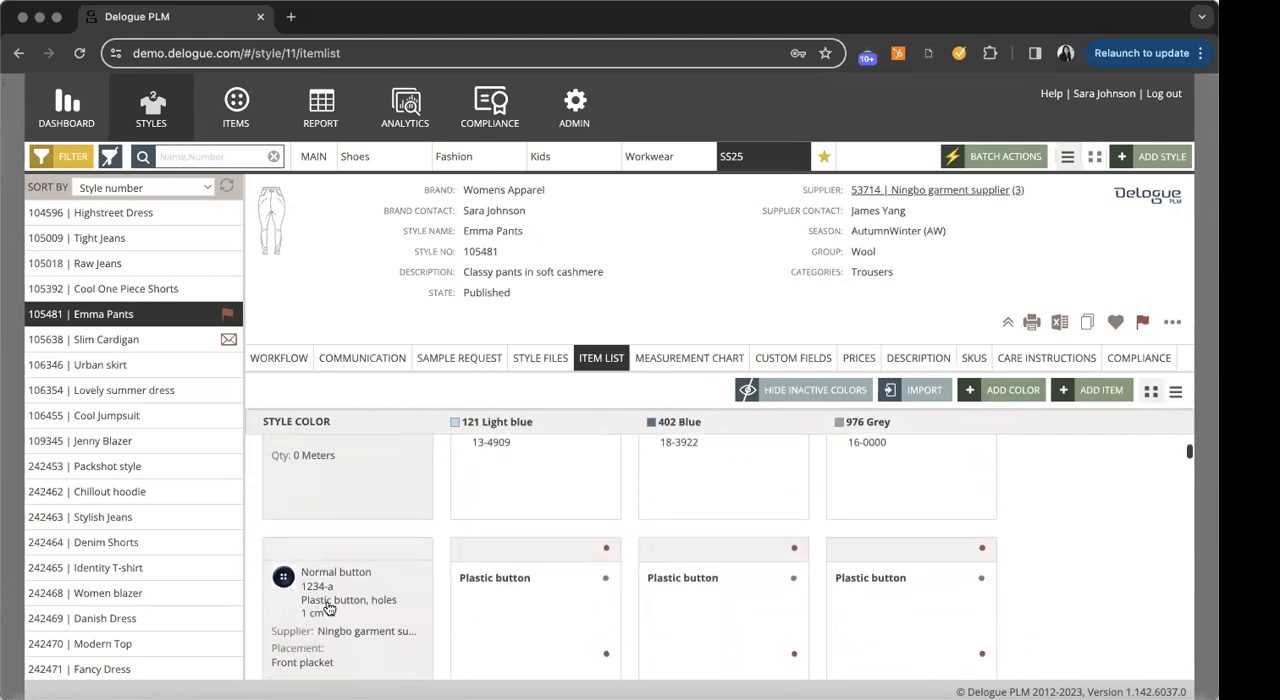
scroll(330, 602, "down", 5)
scroll(365, 603, "up", 8)
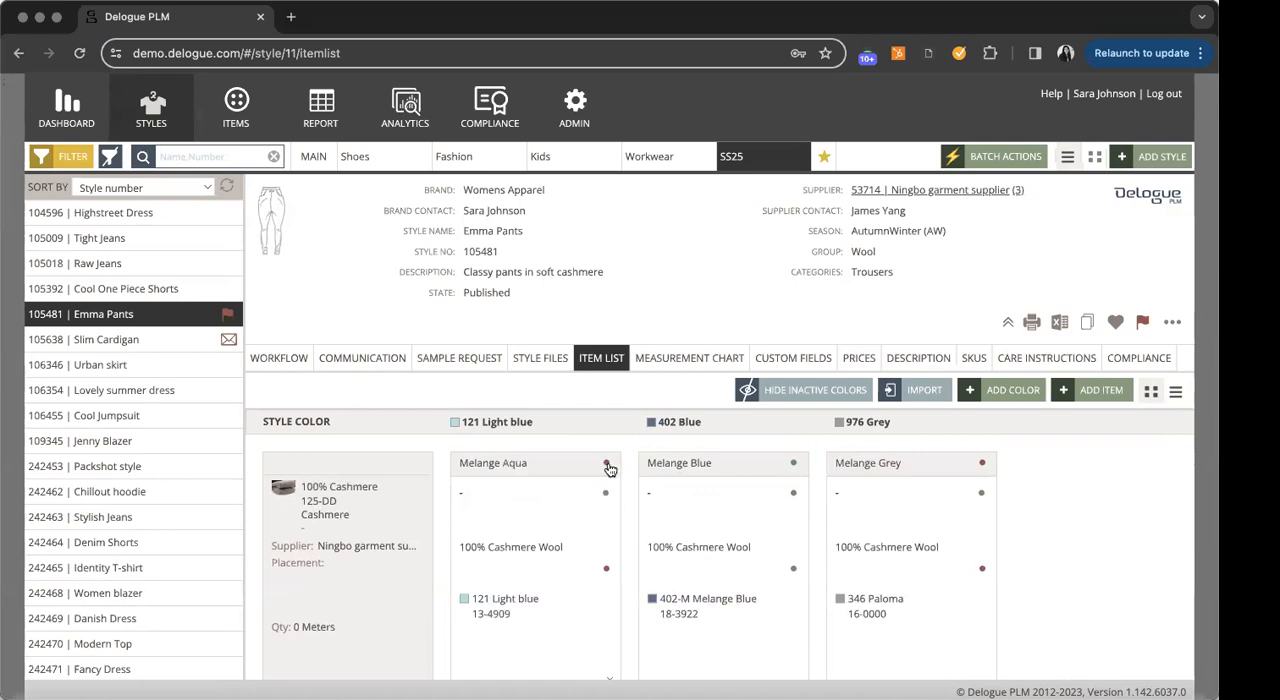
mouse_move(610, 501)
scroll(818, 527, "down", 3)
scroll(816, 529, "up", 3)
- Open the measurement chart of Emma Pants, check its size range, unit and grading size settings, and cancel the editing
left_click(684, 366)
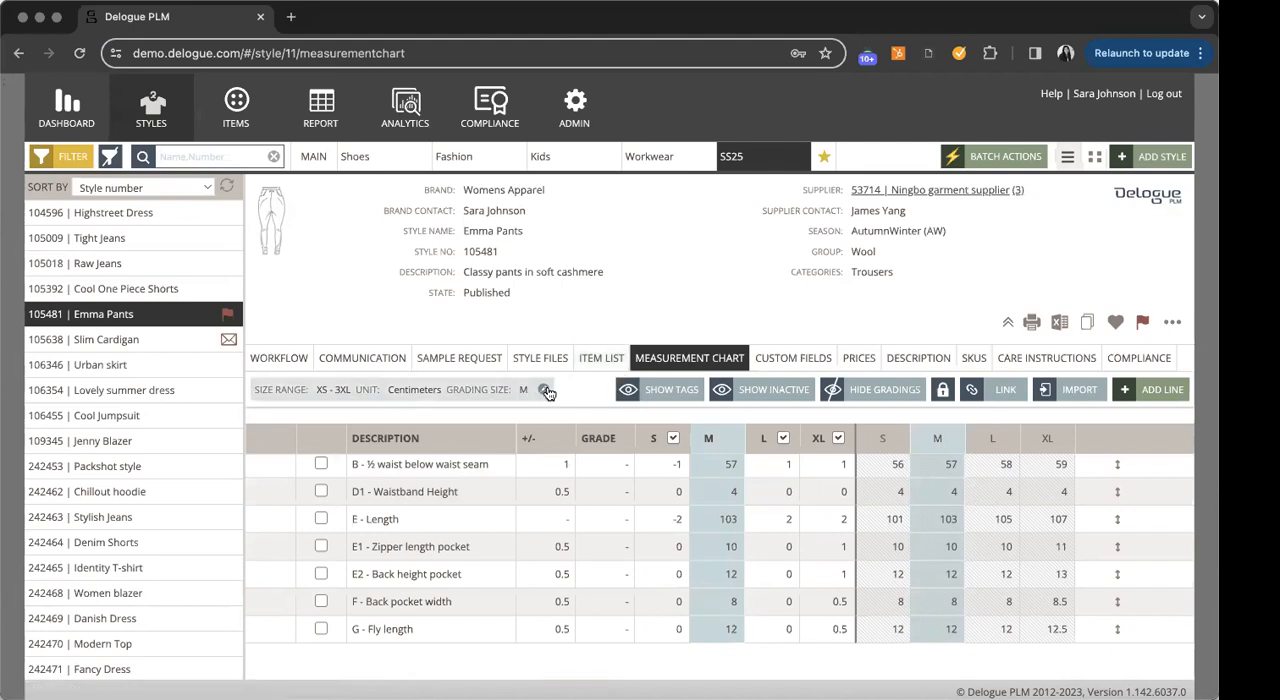
left_click(547, 392)
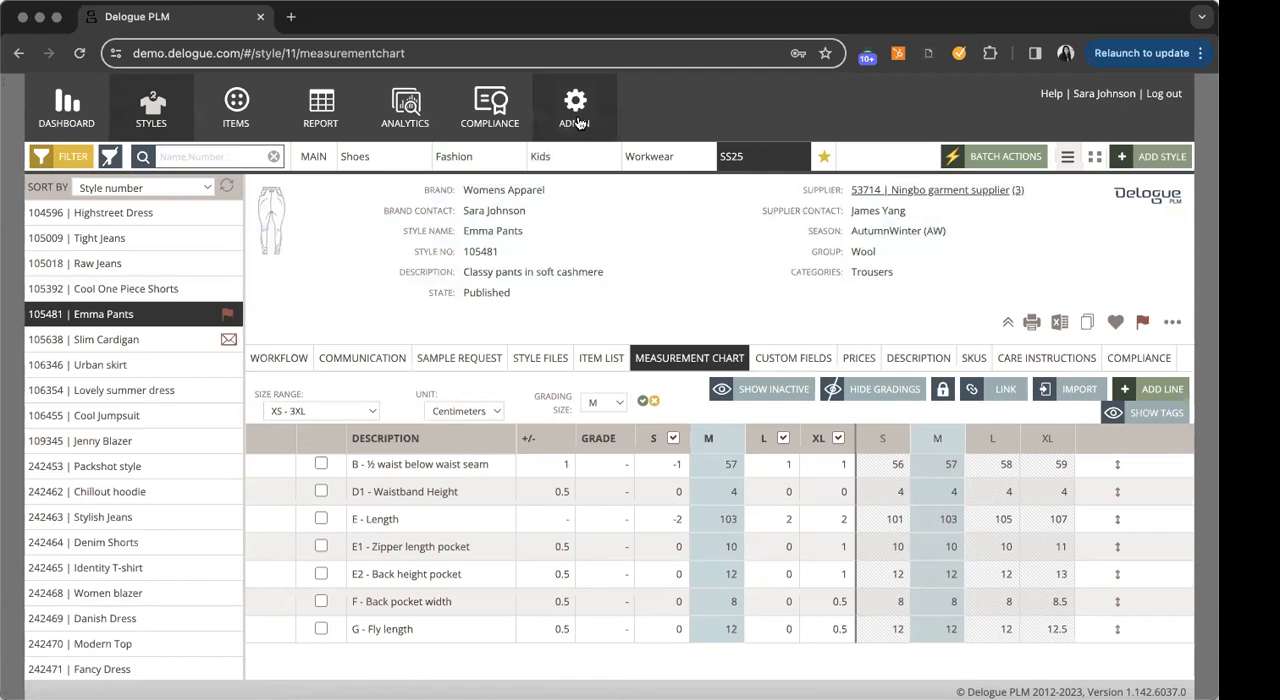
left_click(650, 403)
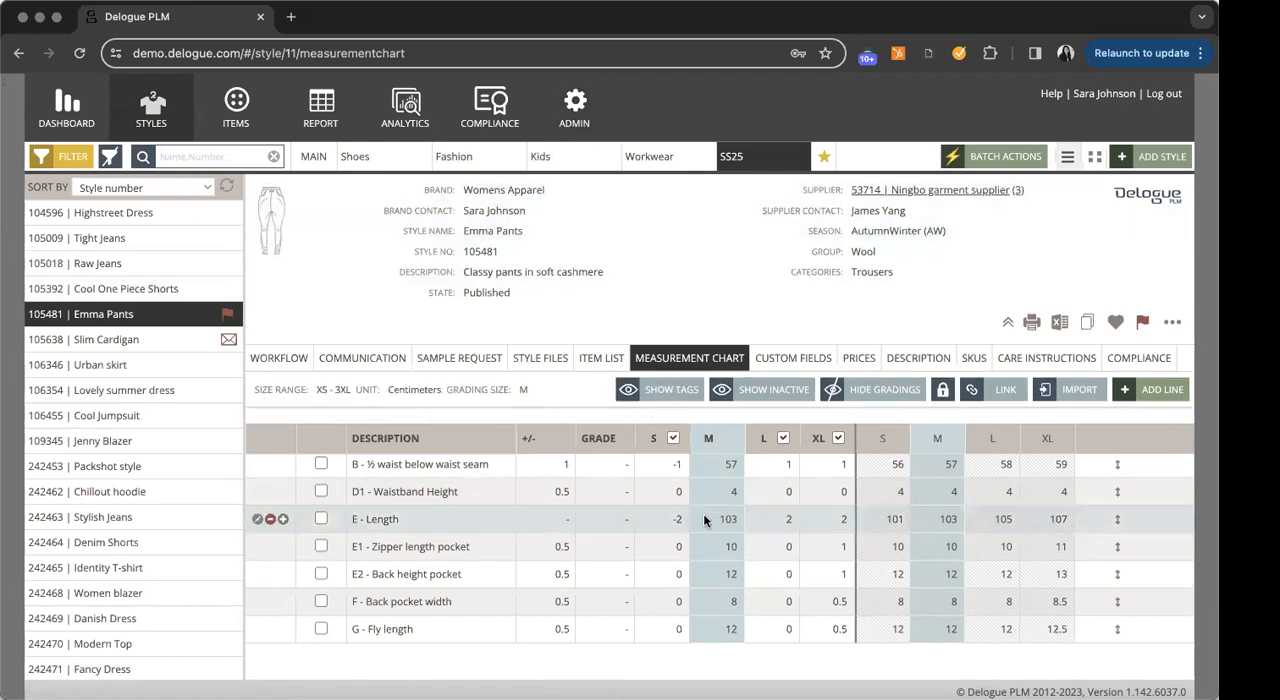
- Start a new blank line in the measurement chart and discard it
left_click(1158, 390)
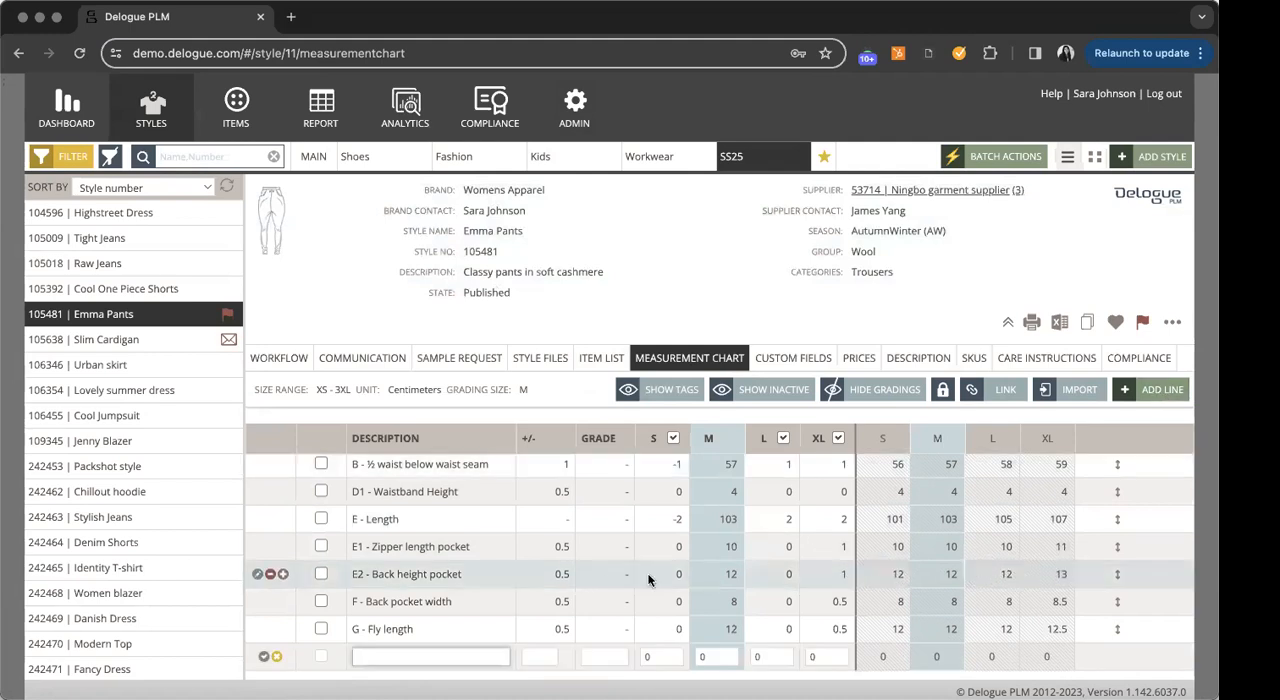
left_click(276, 616)
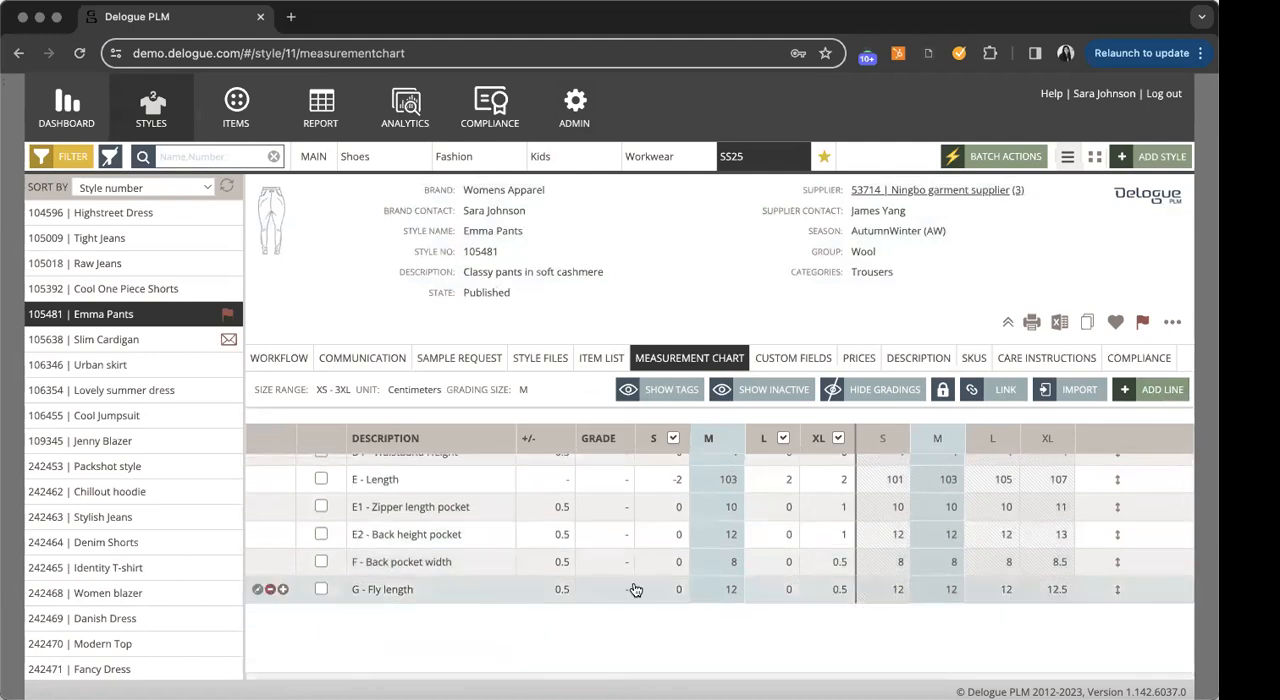
scroll(635, 590, "up", 2)
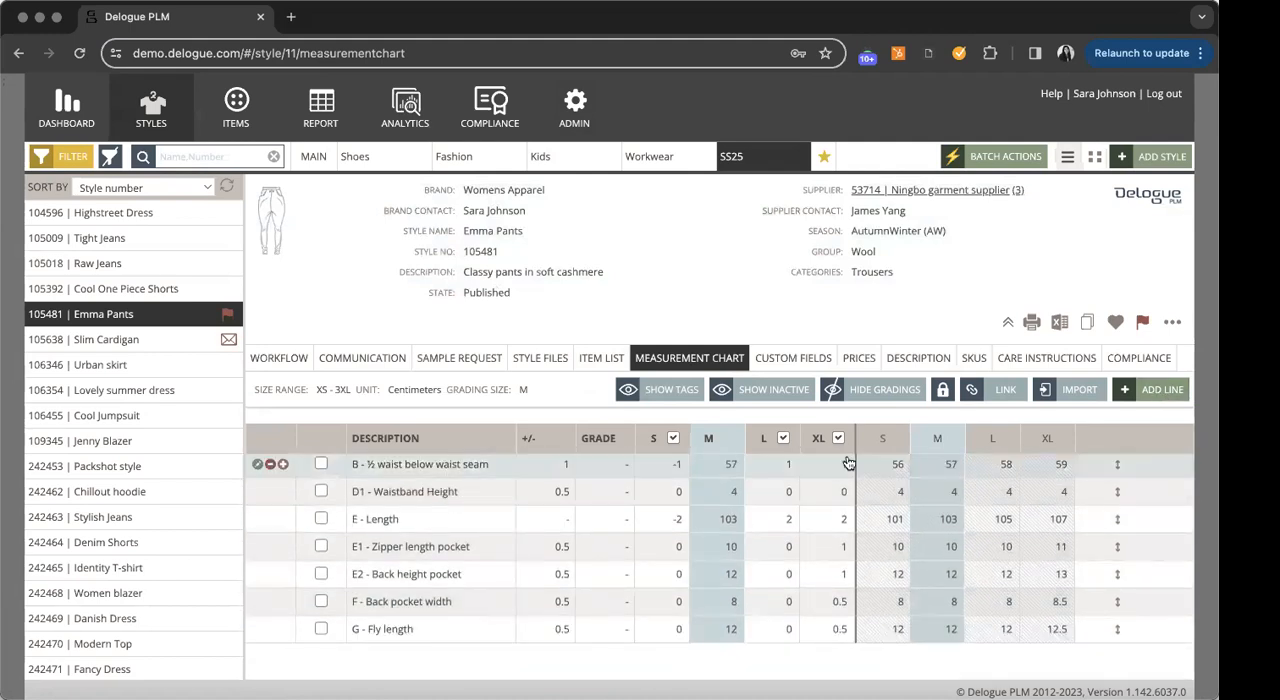
- Search for "templ" in the measurement chart import, preview the chart of TEMPLATE - Jeans (Men), and cancel the import
left_click(1062, 397)
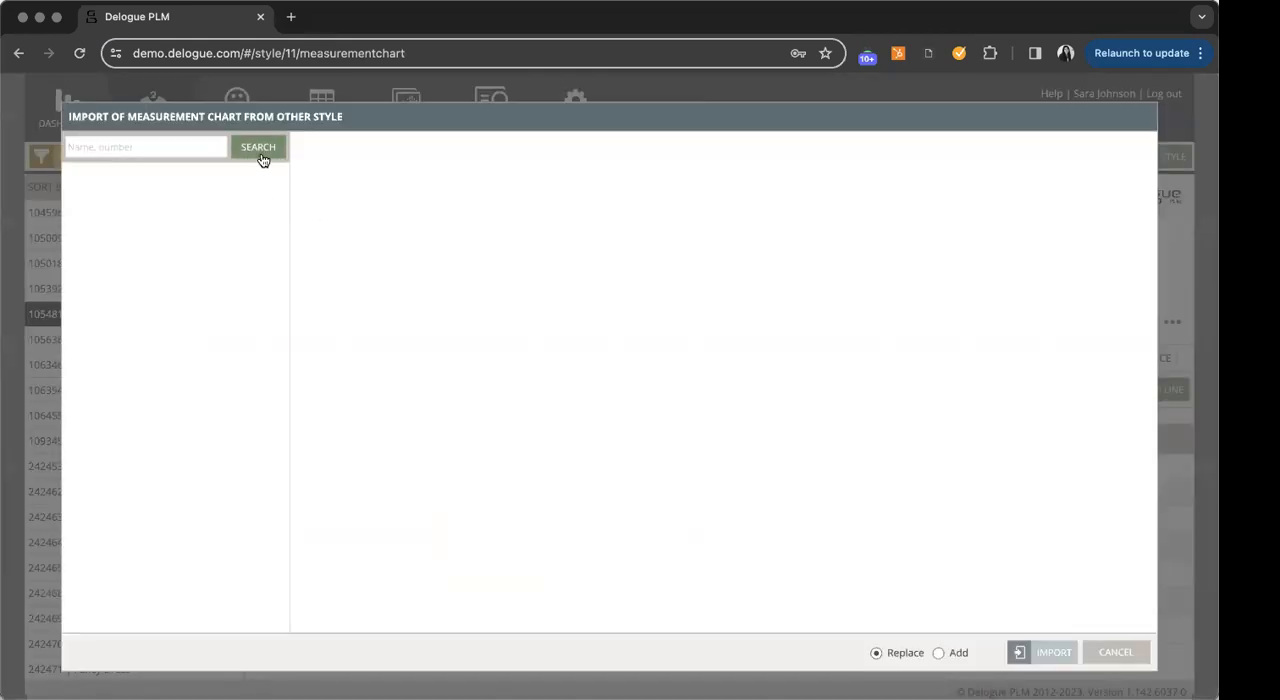
left_click(159, 146)
type("templ")
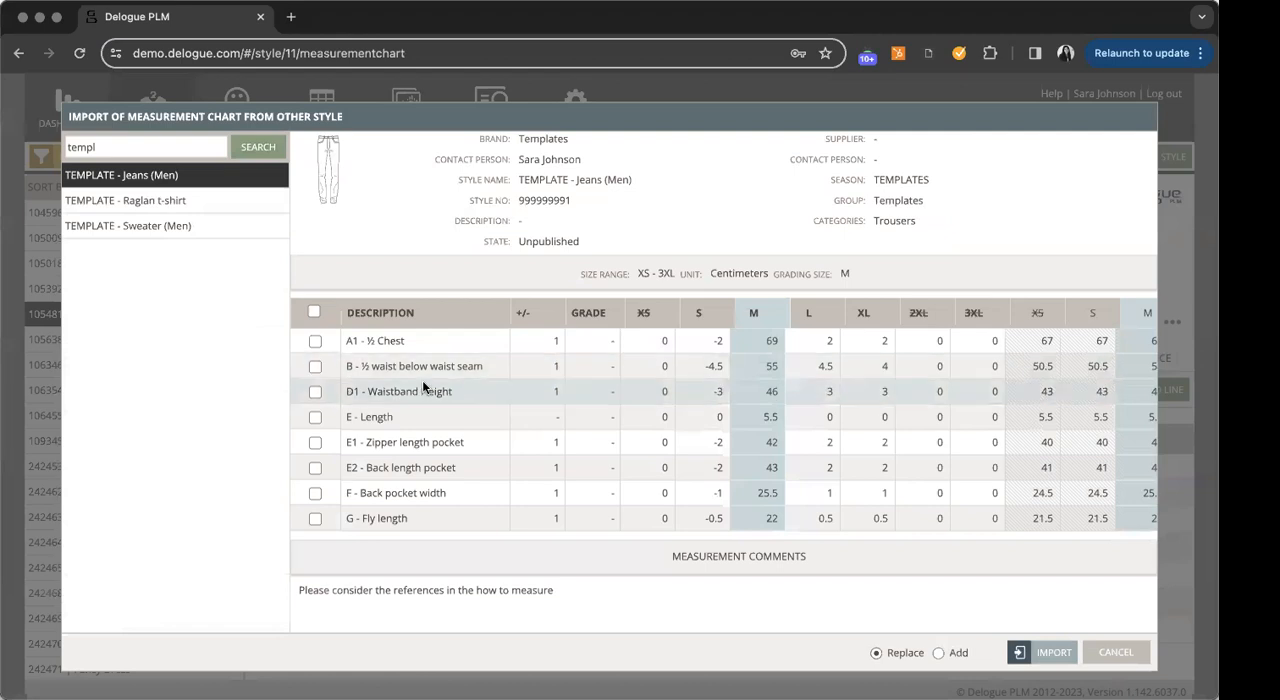
left_click(1104, 655)
scroll(742, 459, "down", 1)
scroll(700, 480, "up", 1)
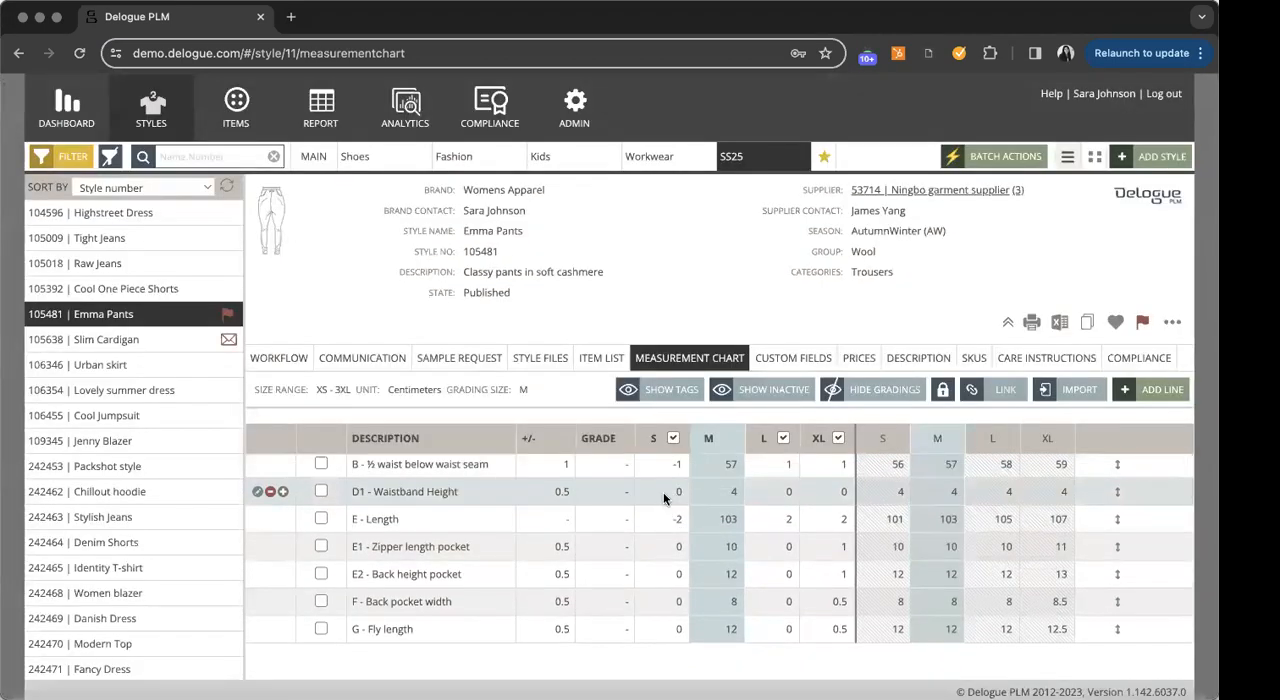
- Set the size S grading of D1 - Waistband Height to -1, save the line, and hide the gradings
left_click(663, 492)
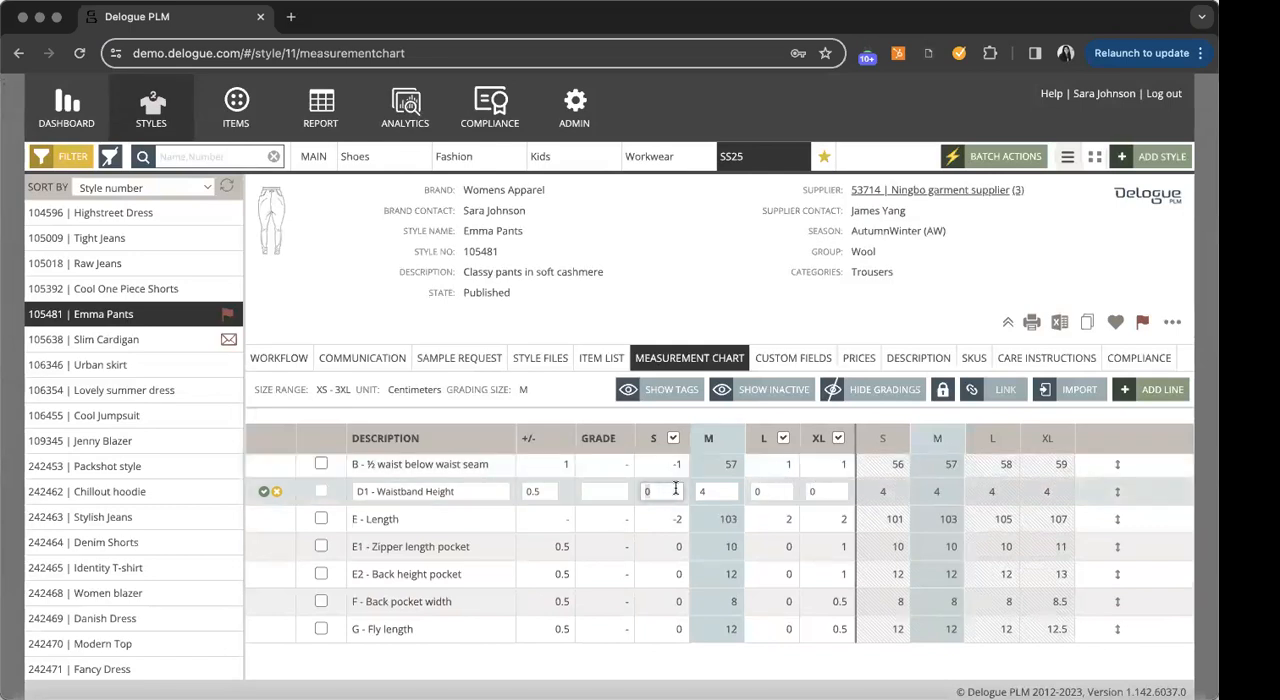
type("-1")
left_click(264, 491)
left_click(878, 398)
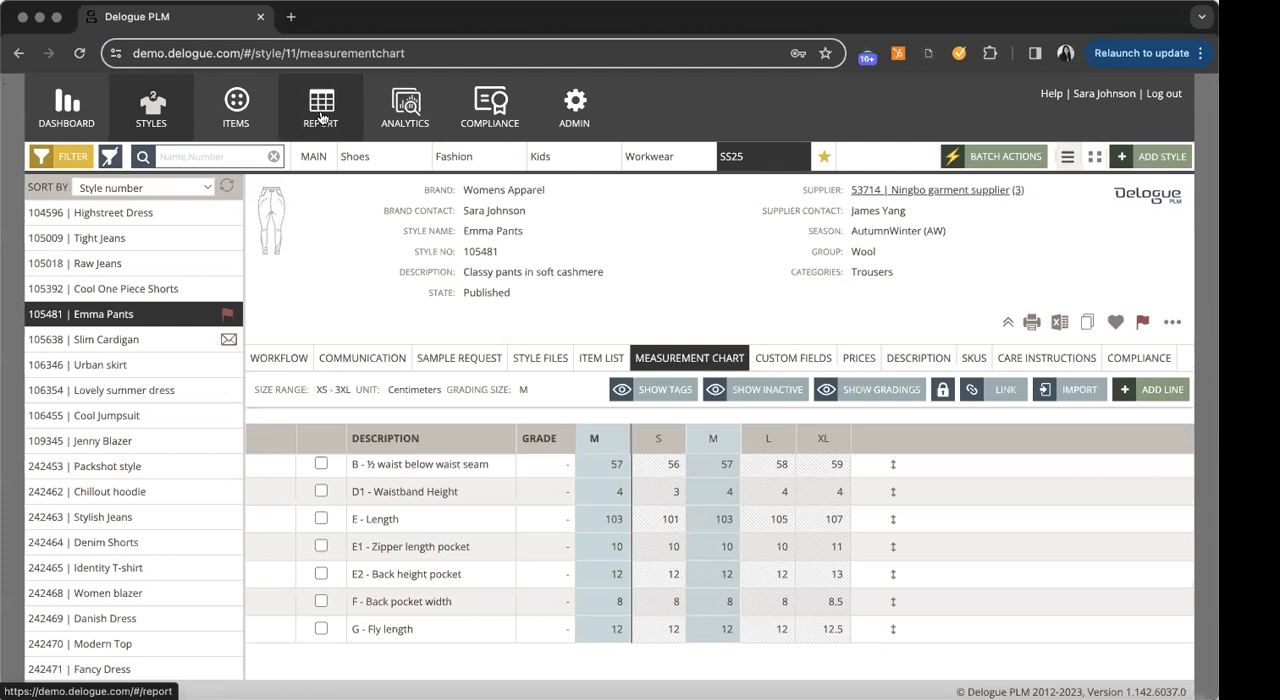
- Go to the style custom reports and open the saved Apparel Styles Main Info report
left_click(321, 118)
left_click(103, 163)
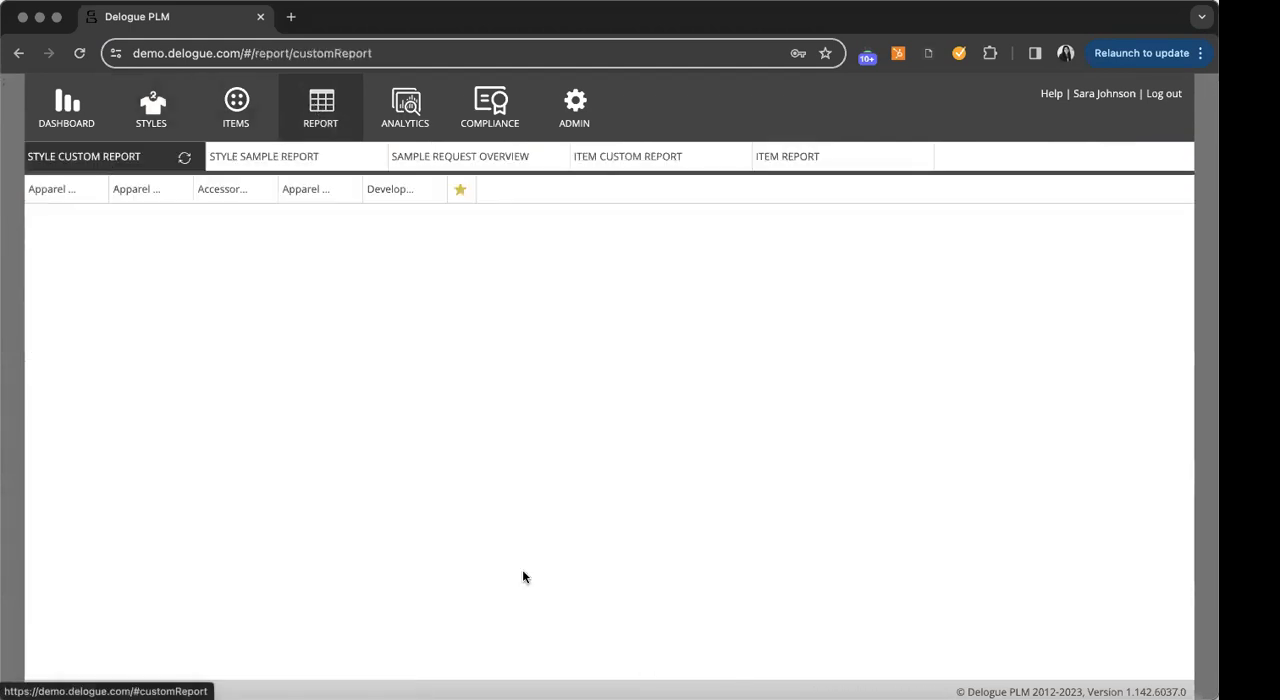
left_click(48, 192)
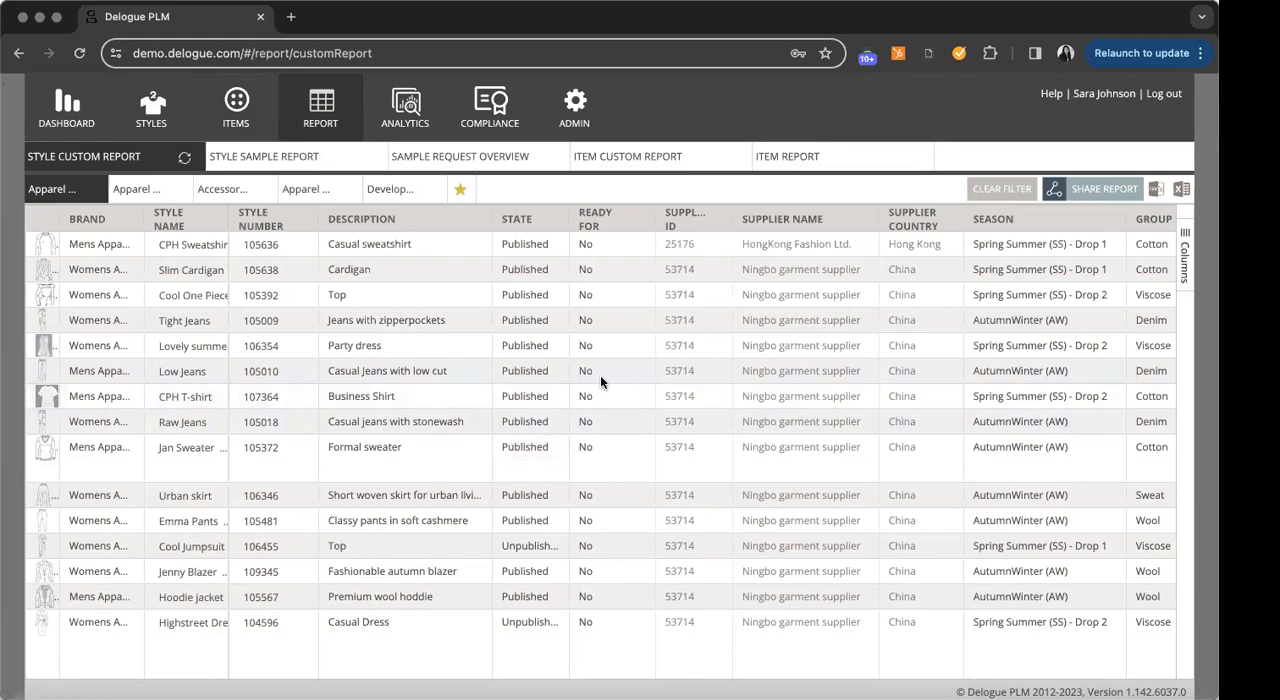
- Copy the Apparel Styles Main Info report with only Mens Apparel selected as brand, and save the copy
mouse_move(79, 198)
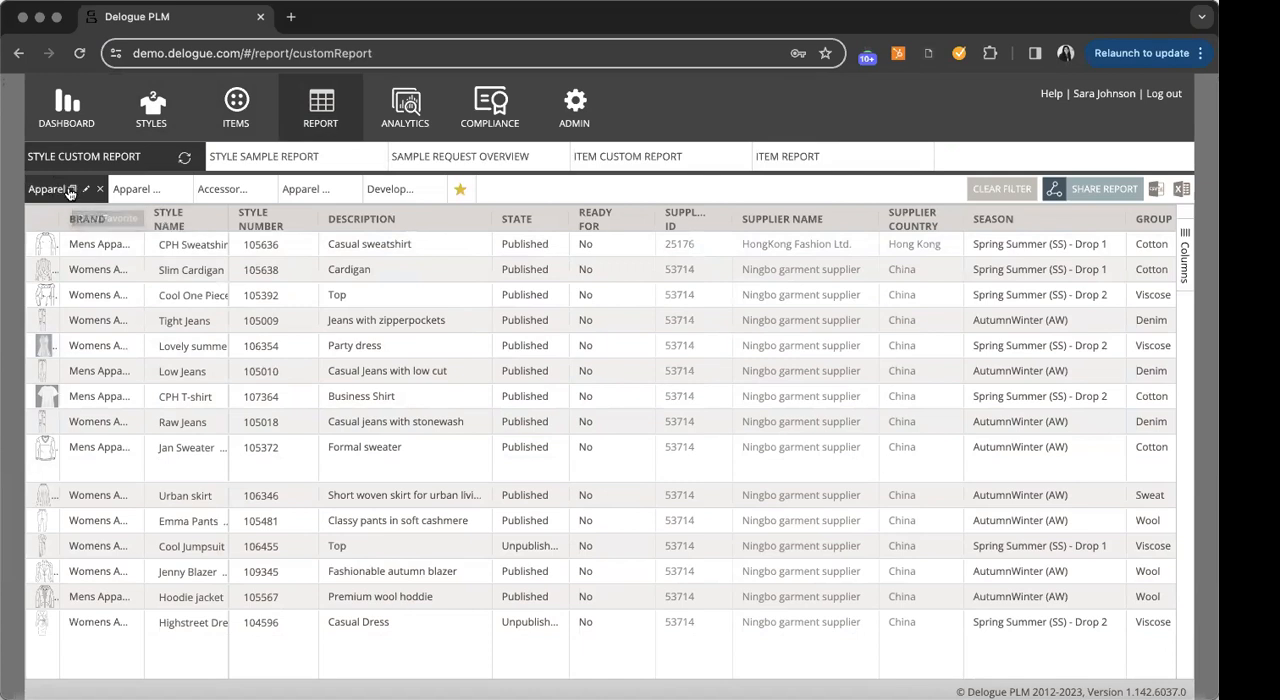
left_click(71, 190)
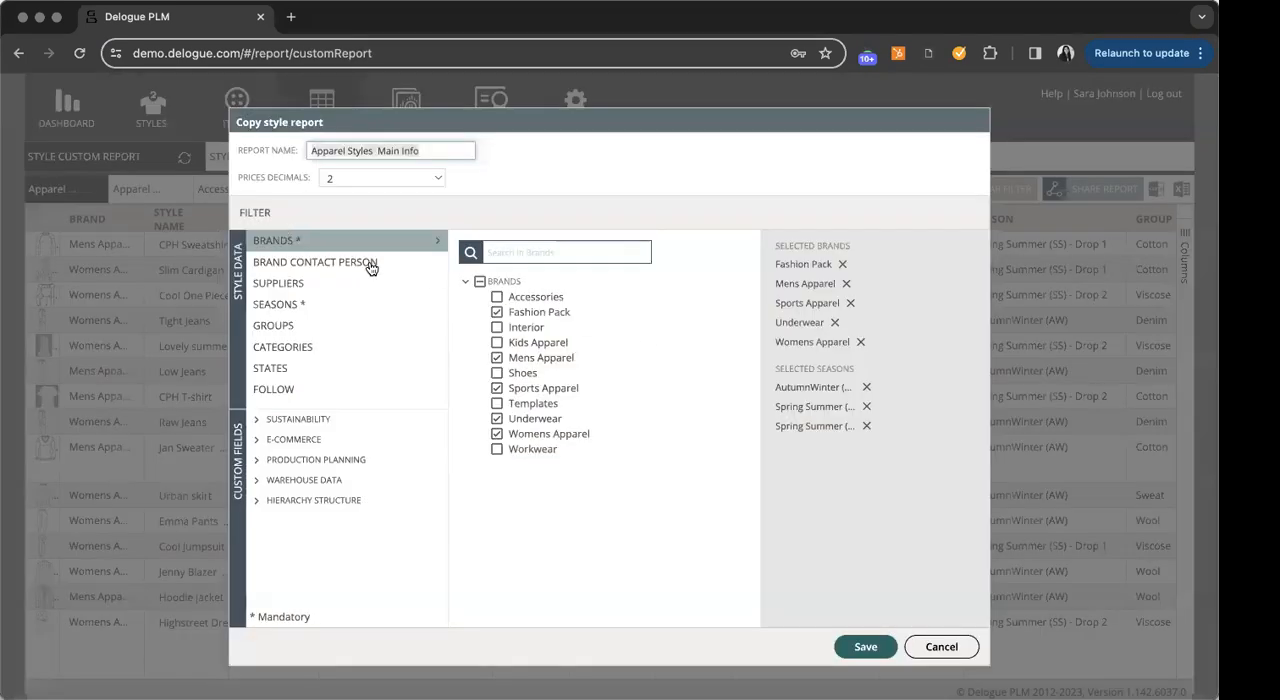
left_click(498, 312)
left_click(497, 418)
left_click(497, 388)
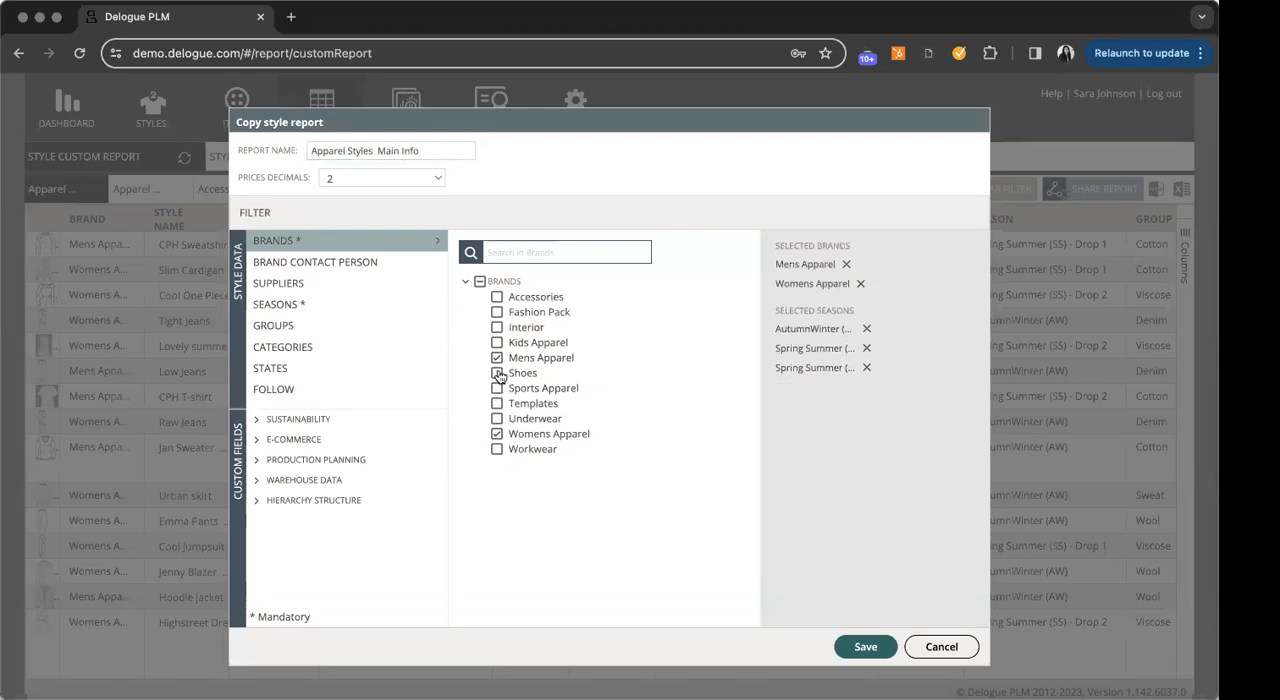
left_click(497, 357)
left_click(497, 433)
left_click(497, 357)
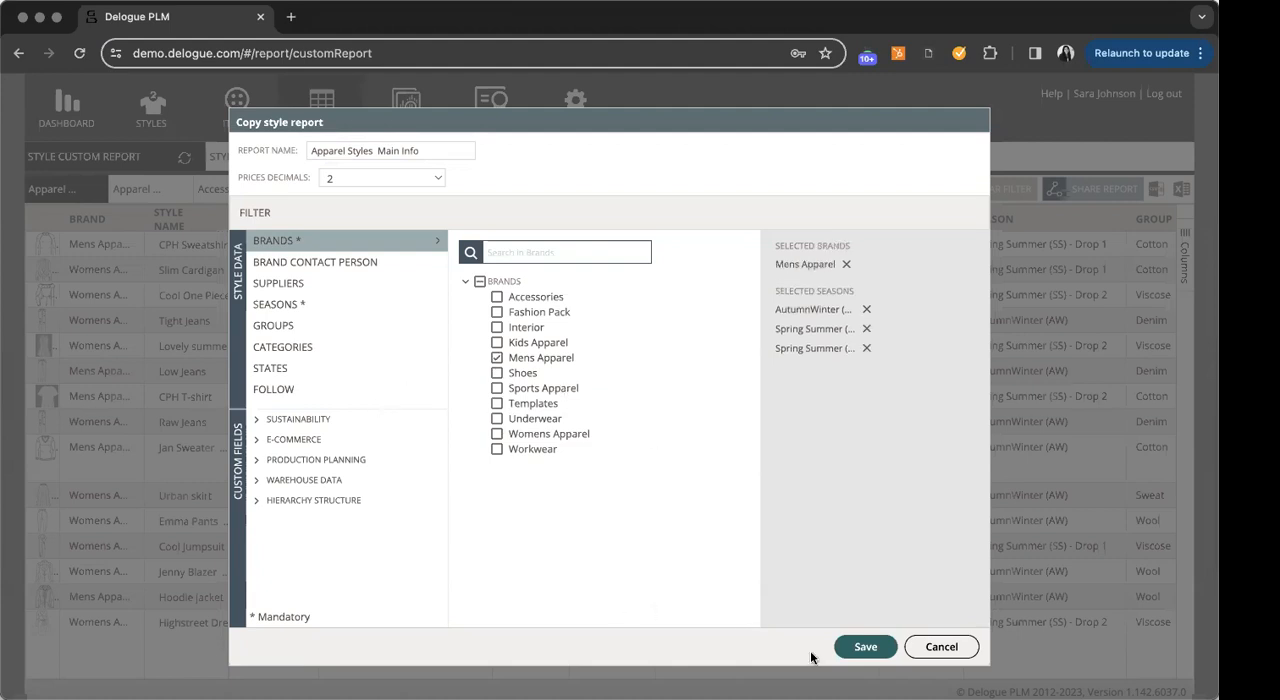
left_click(870, 650)
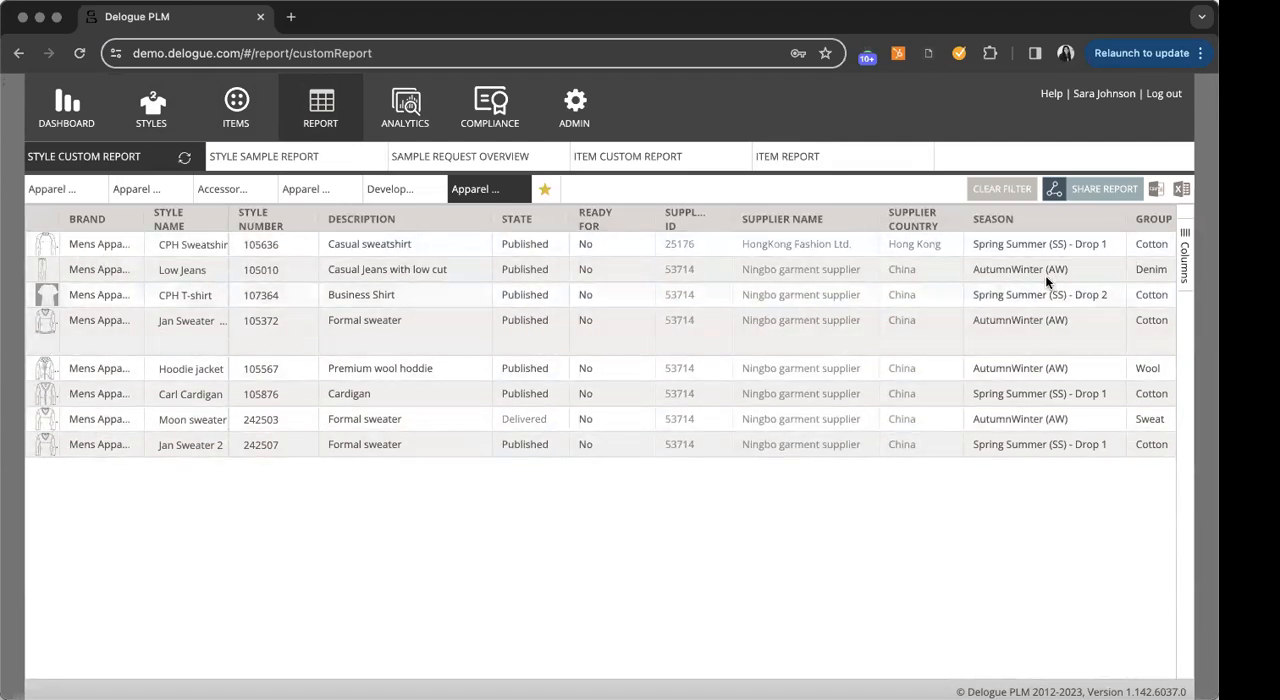
- Add all Prices columns to the copied Mens Apparel report
left_click(1186, 276)
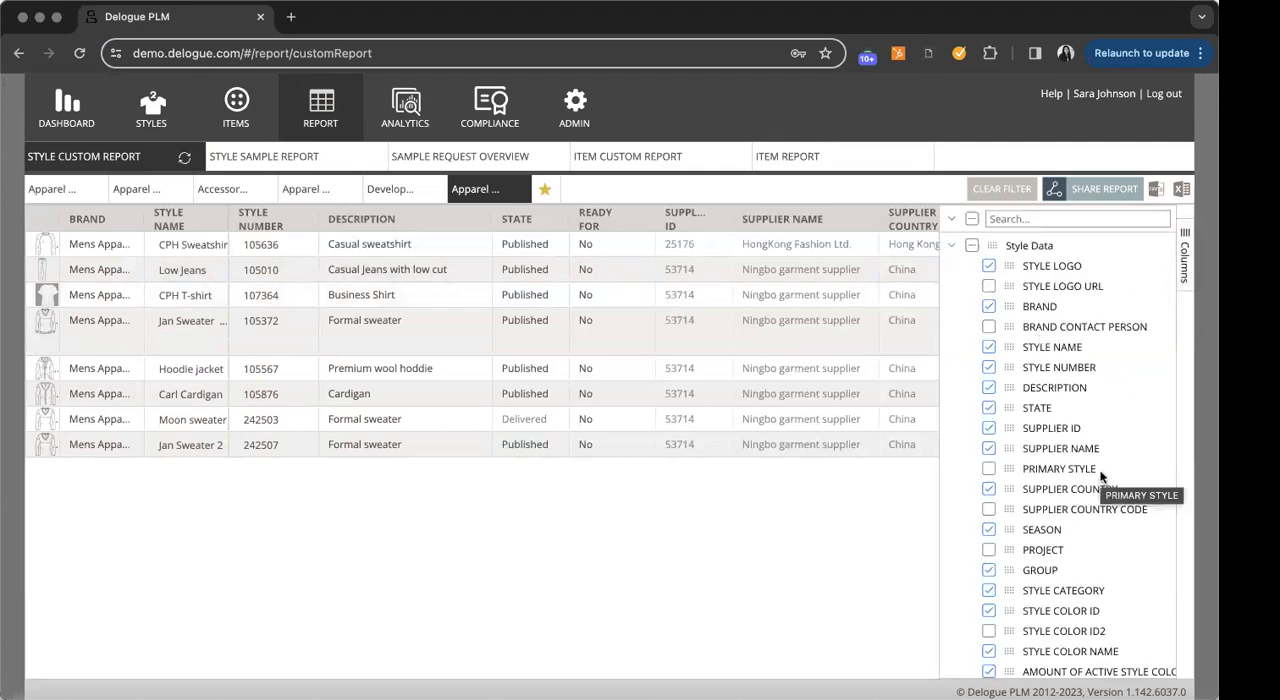
scroll(1100, 477, "down", 3)
scroll(1100, 477, "down", 20)
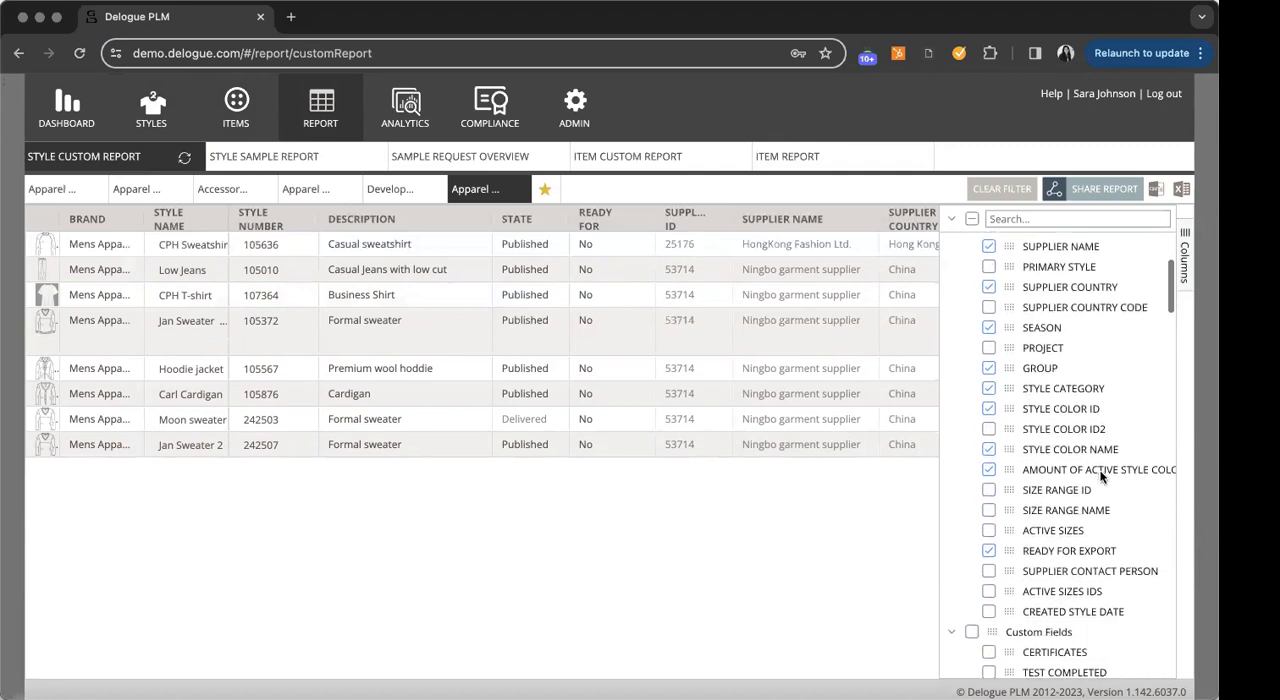
scroll(1100, 477, "down", 10)
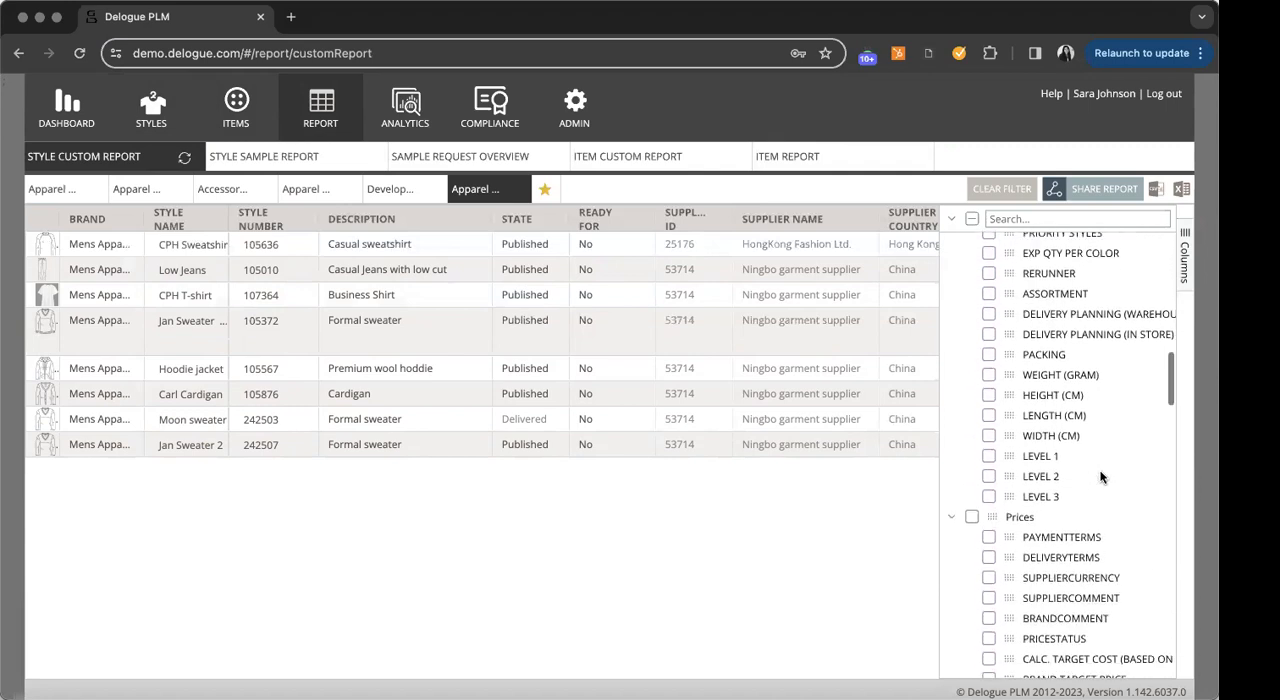
left_click(971, 487)
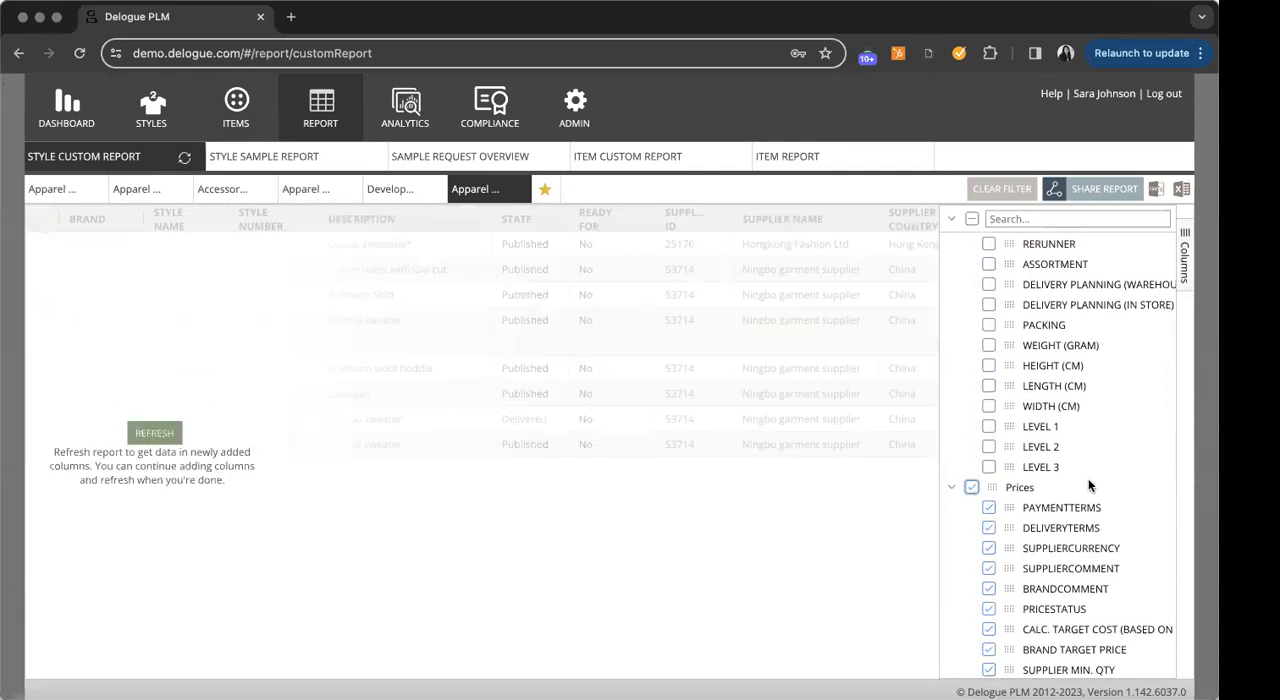
- Remove all Sample Requests columns from the report and refresh its data
scroll(1103, 476, "down", 10)
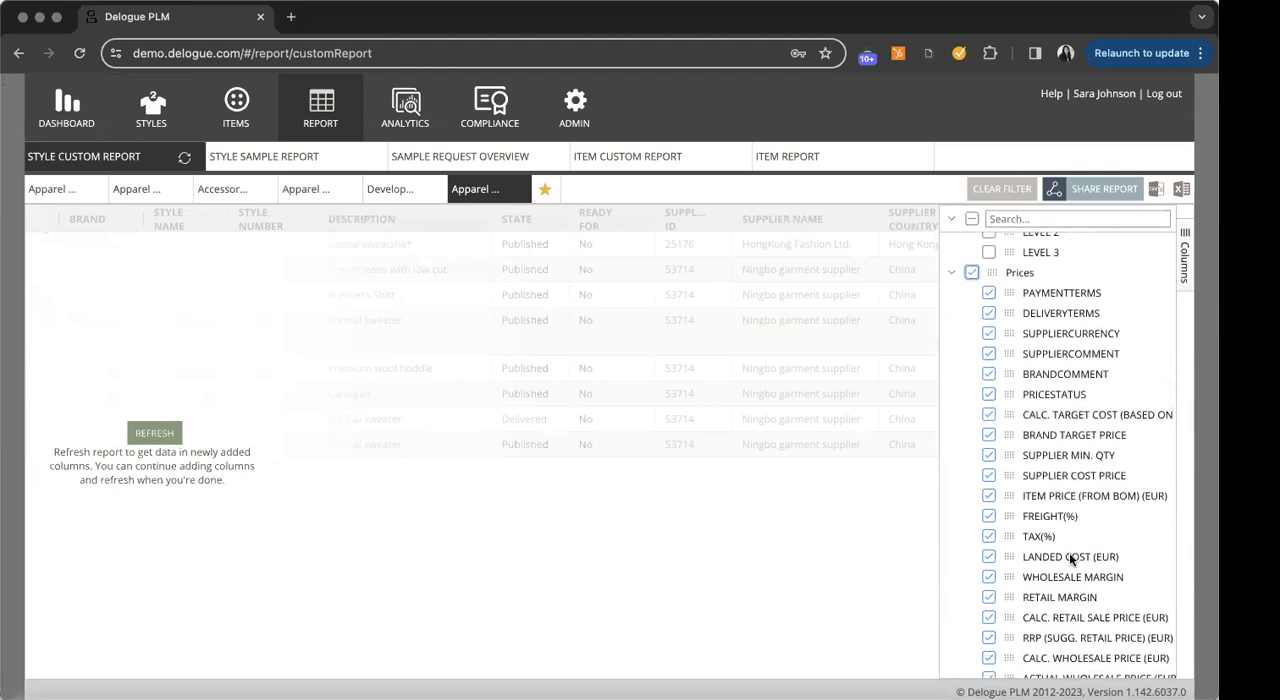
scroll(1082, 540, "down", 8)
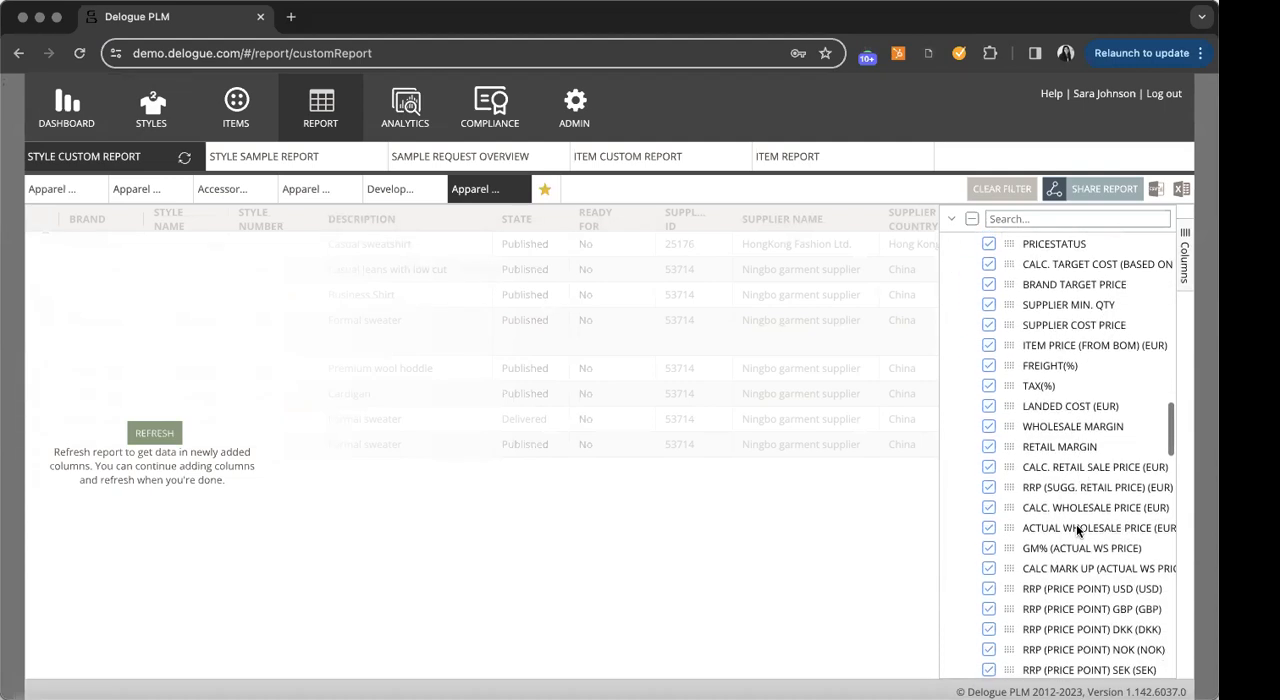
scroll(1110, 470, "down", 20)
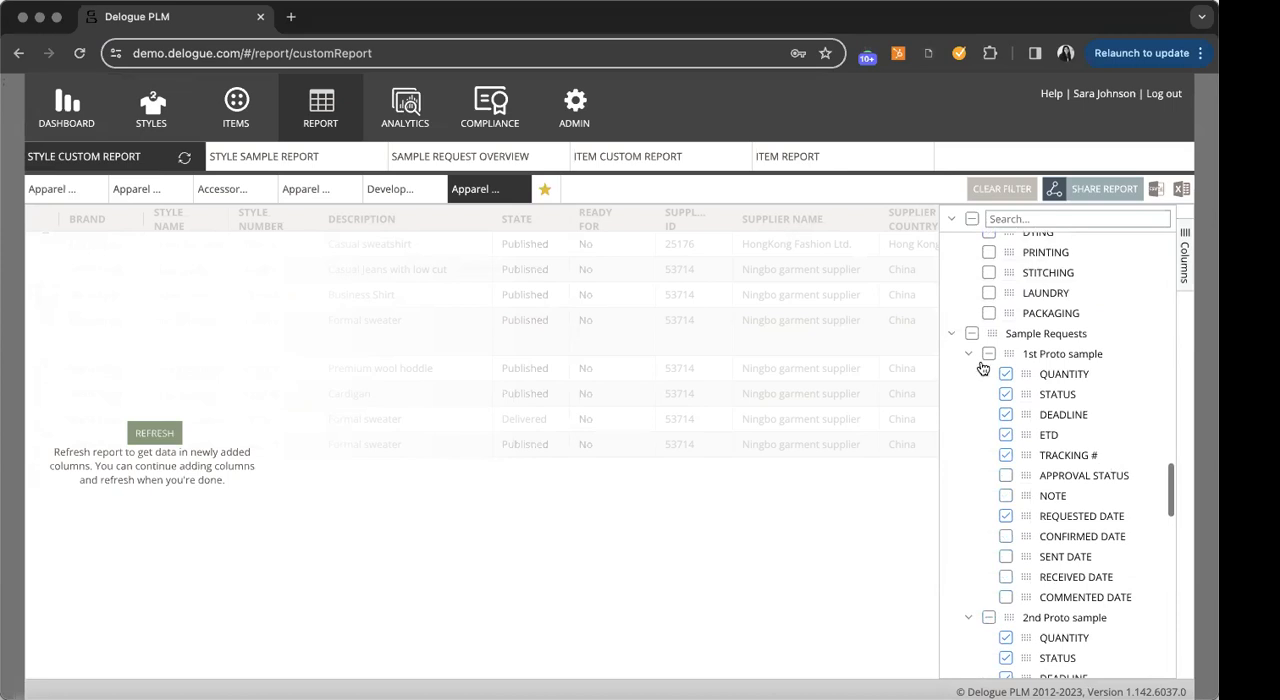
left_click(971, 334)
left_click(971, 334)
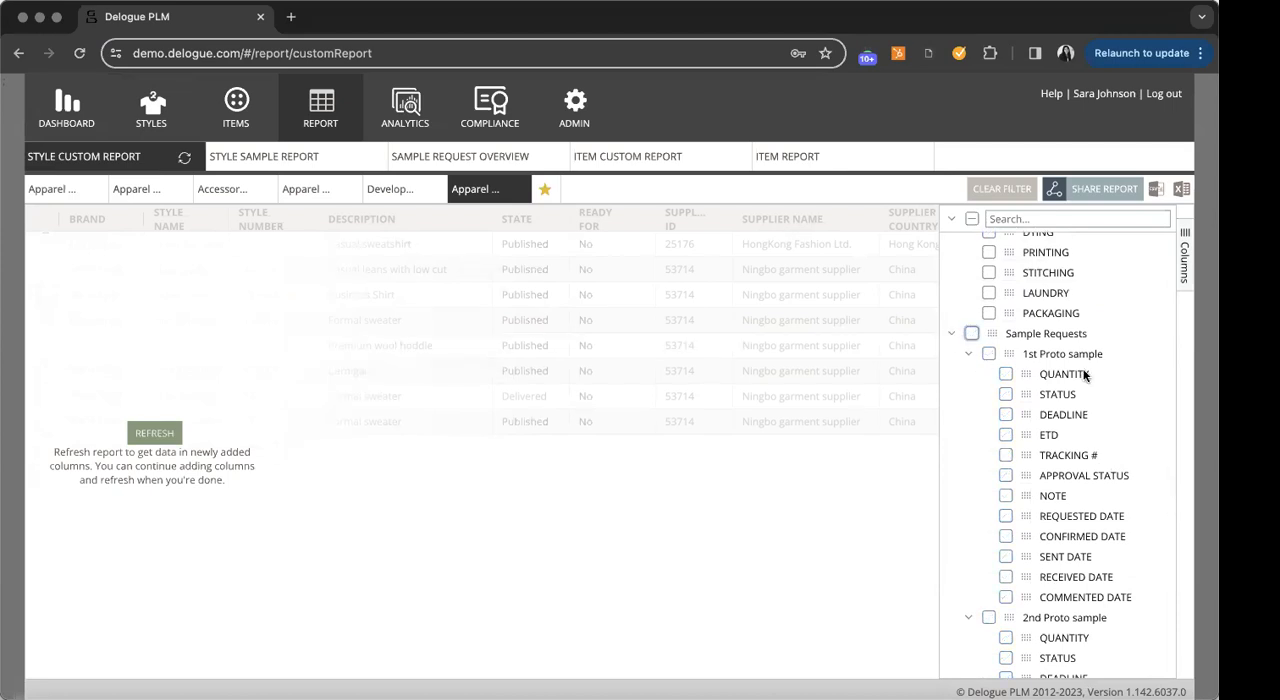
scroll(1080, 445, "up", 12)
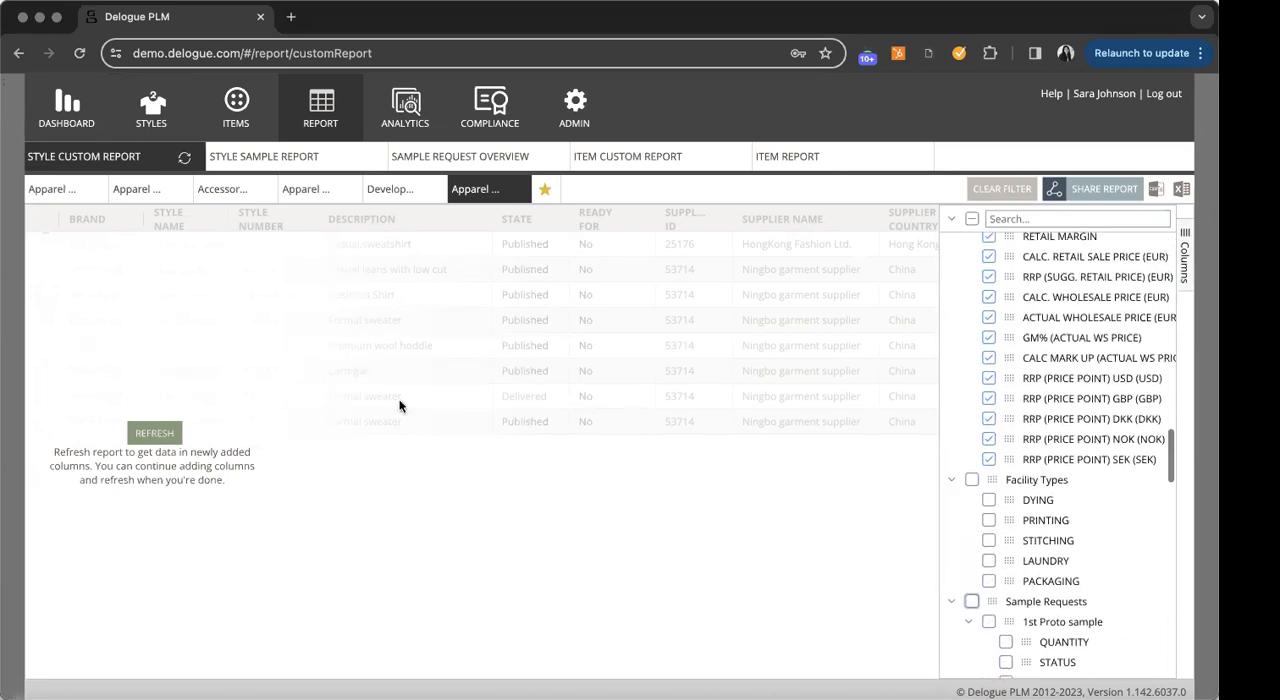
left_click(155, 435)
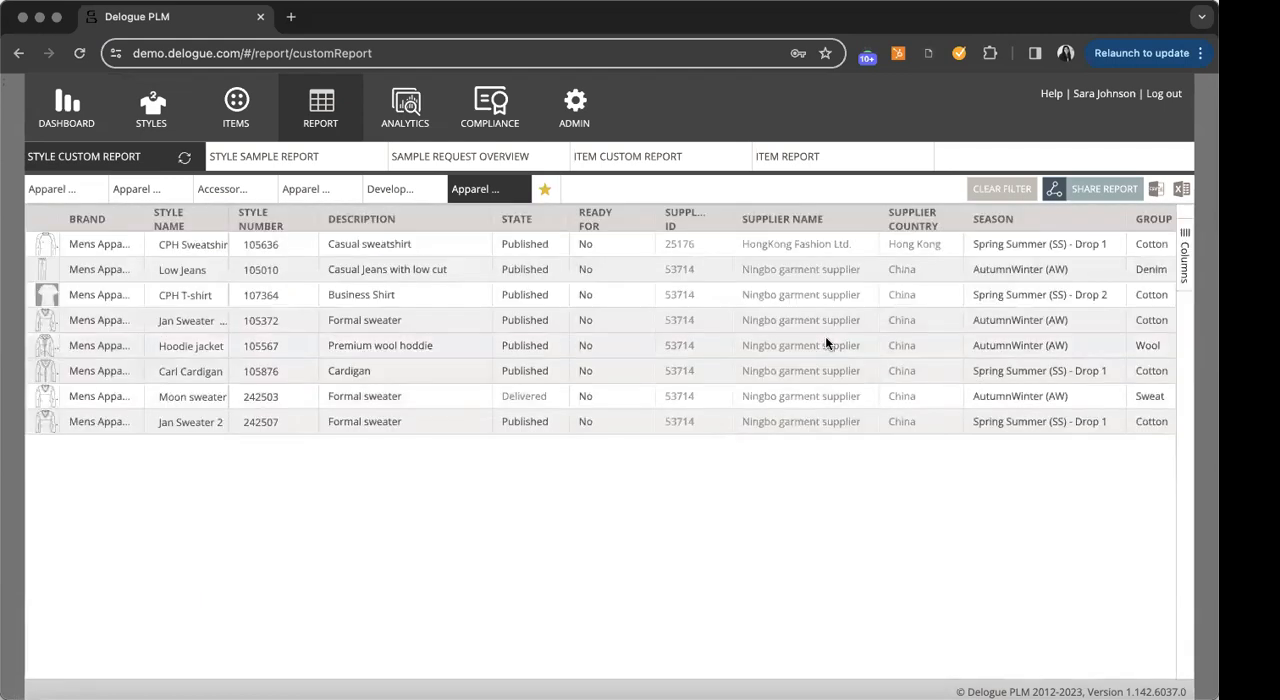
- Set the price status of CPH Sweatshirt and Low Jeans to Approved in the report
scroll(825, 340, "right", 2)
scroll(825, 343, "right", 20)
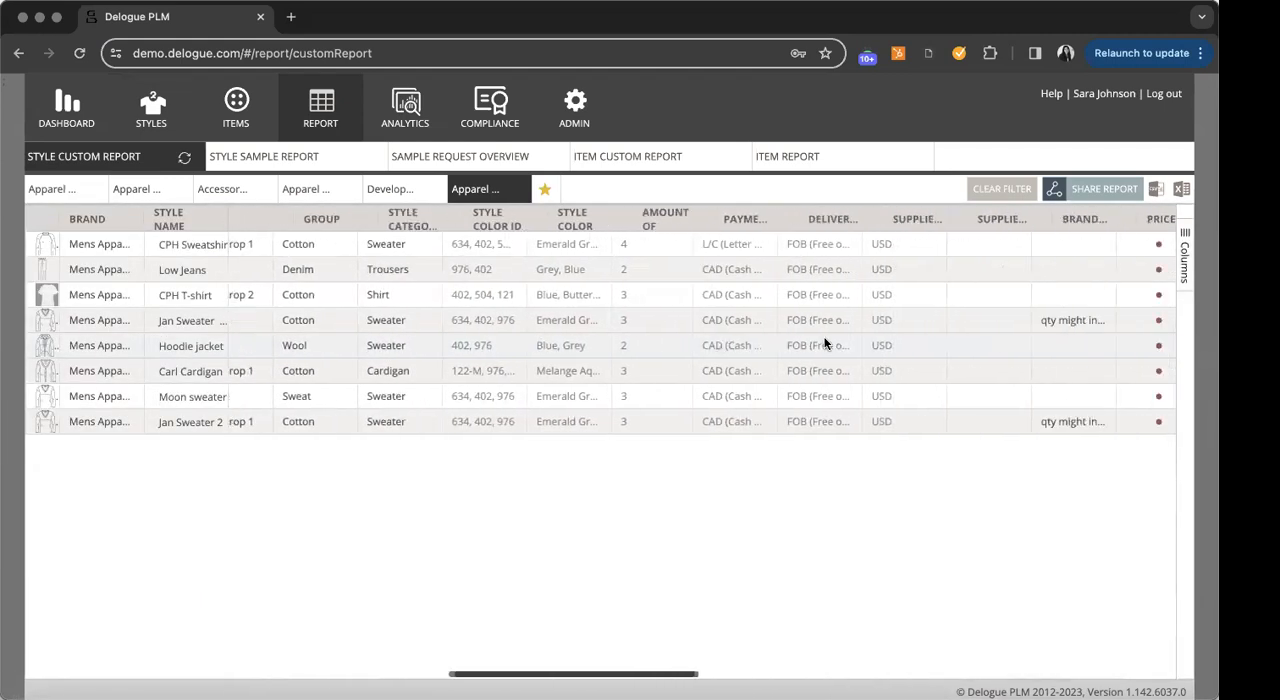
scroll(825, 343, "right", 10)
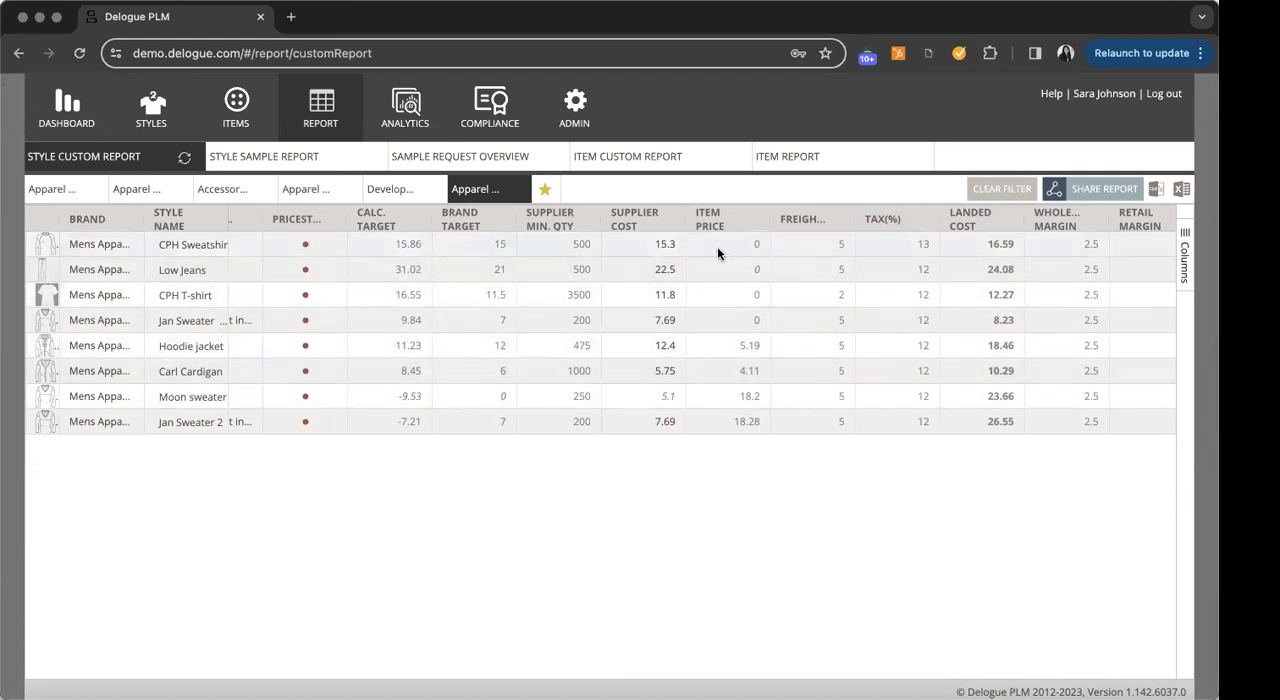
left_click(326, 252)
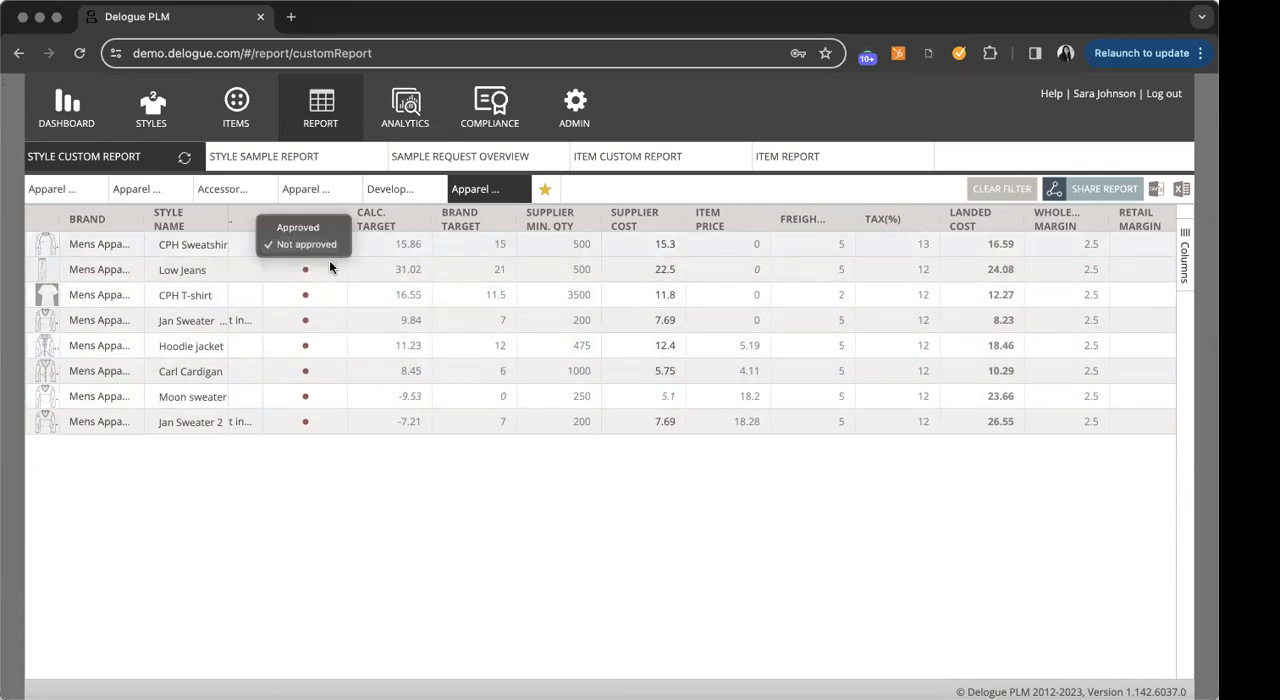
left_click(321, 228)
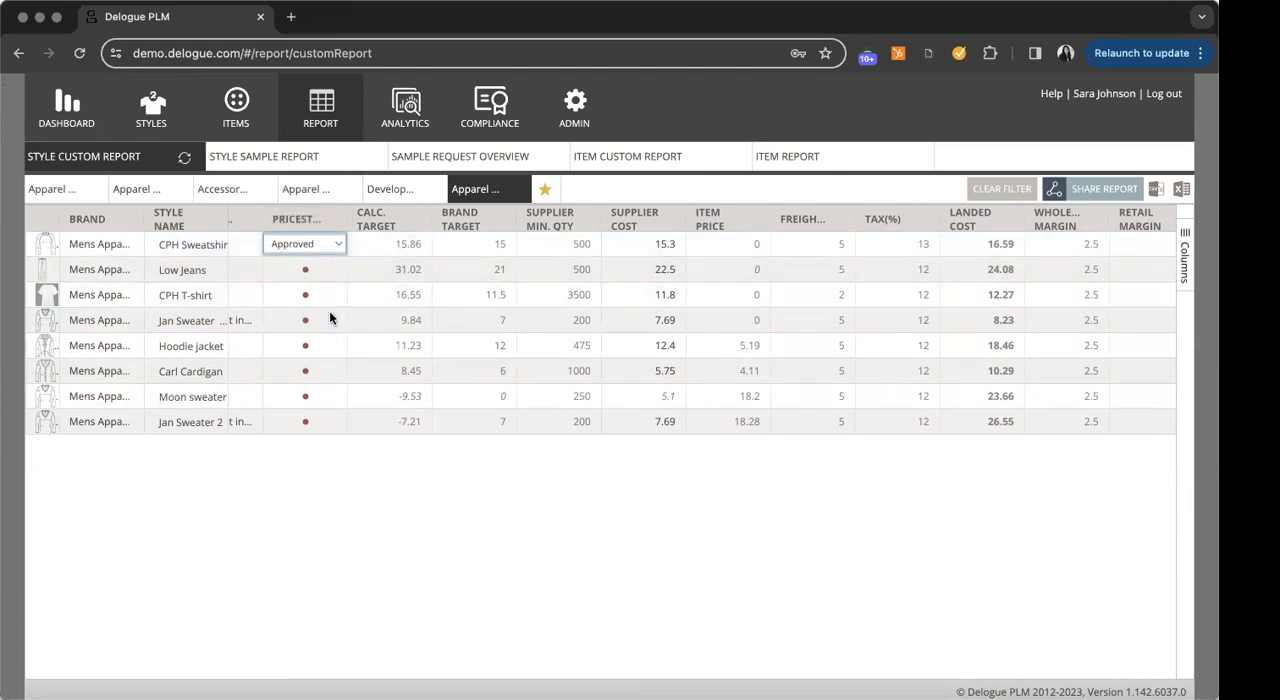
left_click(334, 274)
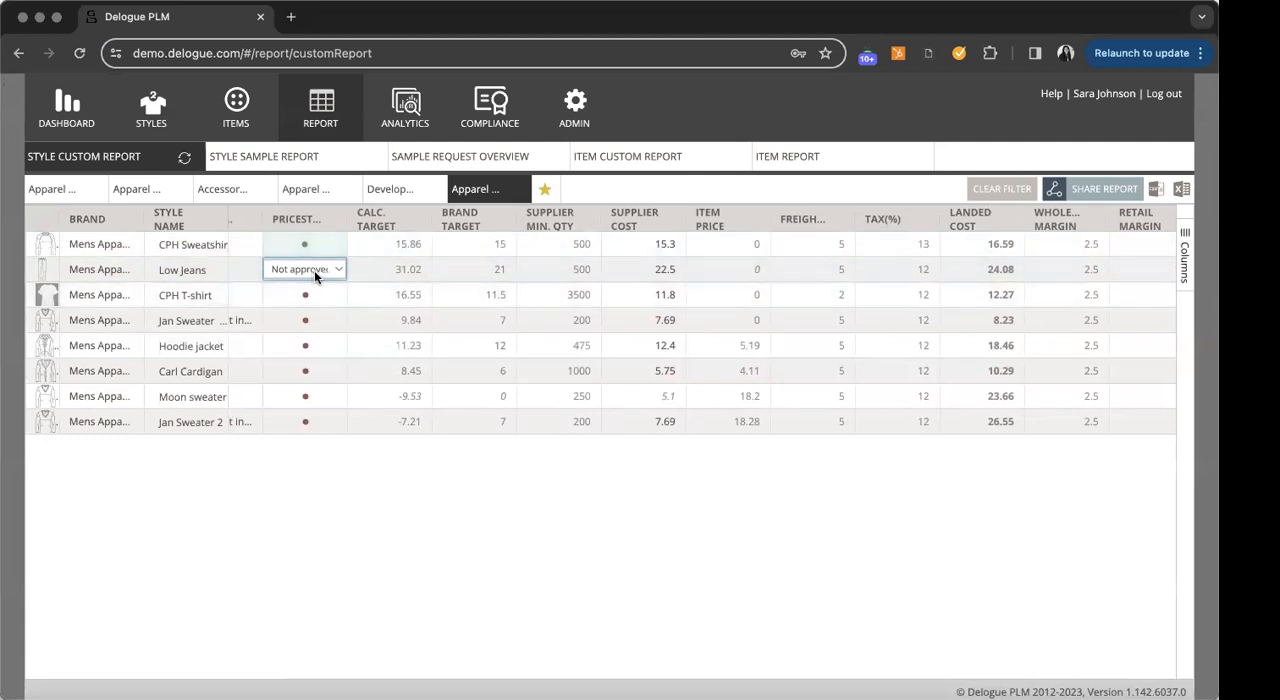
left_click(329, 270)
left_click(316, 257)
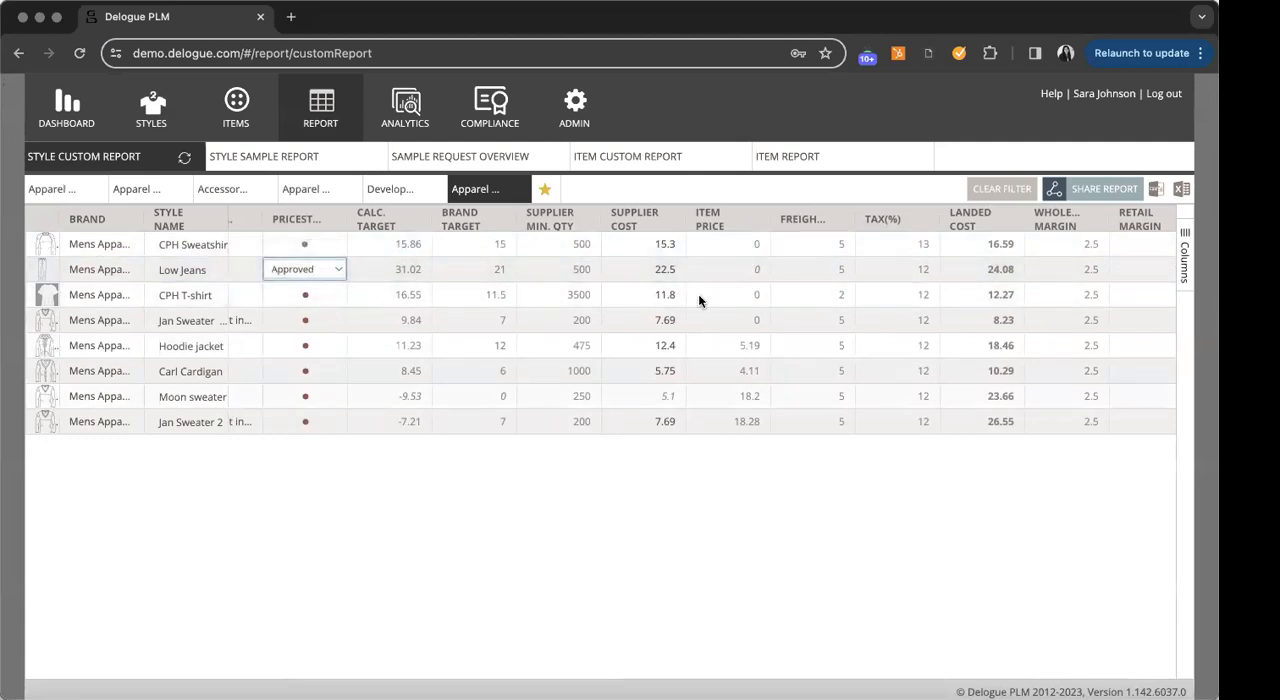
- Set the supplier cost price of Jan Sweater, style 105372, to 8 in the report
left_click(590, 295)
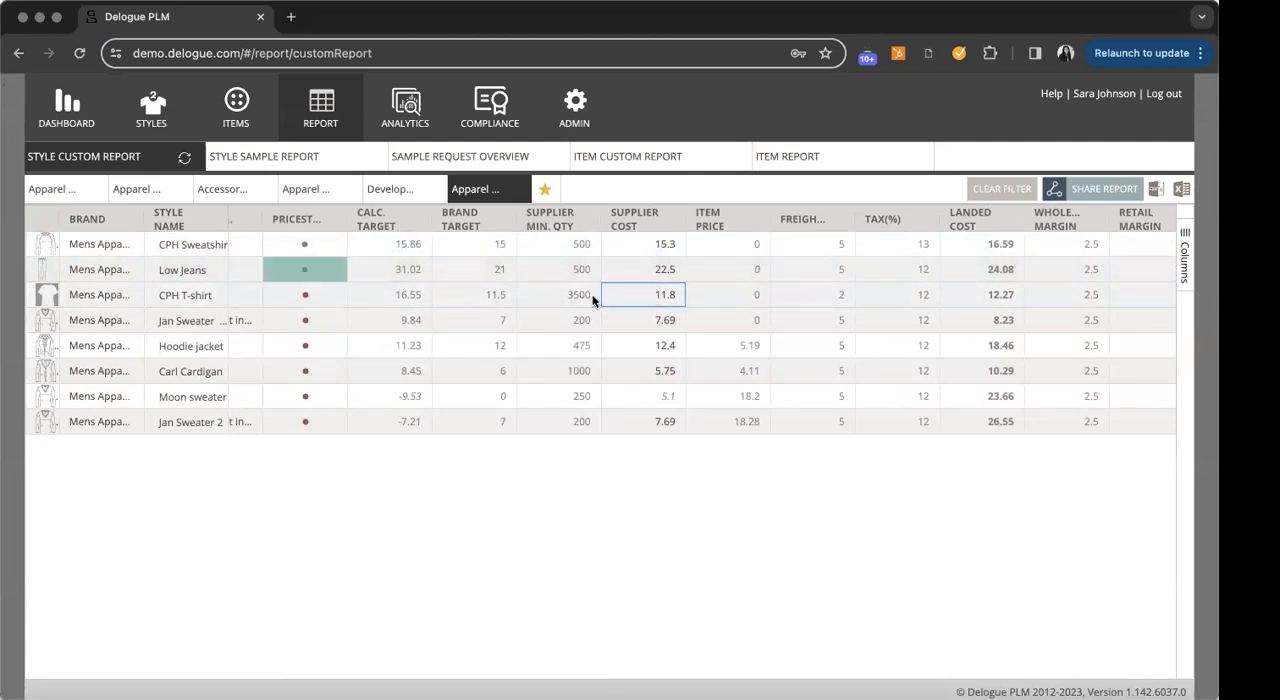
left_click(649, 316)
type("8")
key("Return")
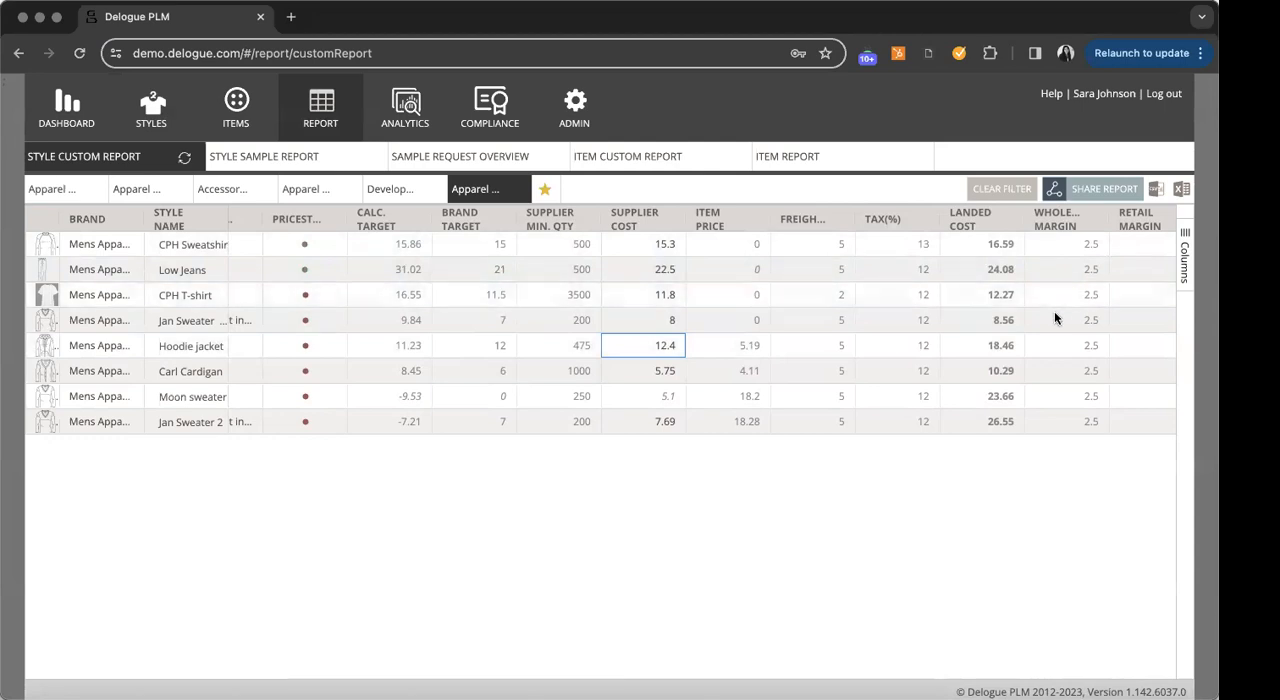
- Slightly narrow the Style Name column and review the report's landed cost, retail, wholesale and margin columns
scroll(1054, 313, "right", 2)
scroll(1054, 318, "right", 7)
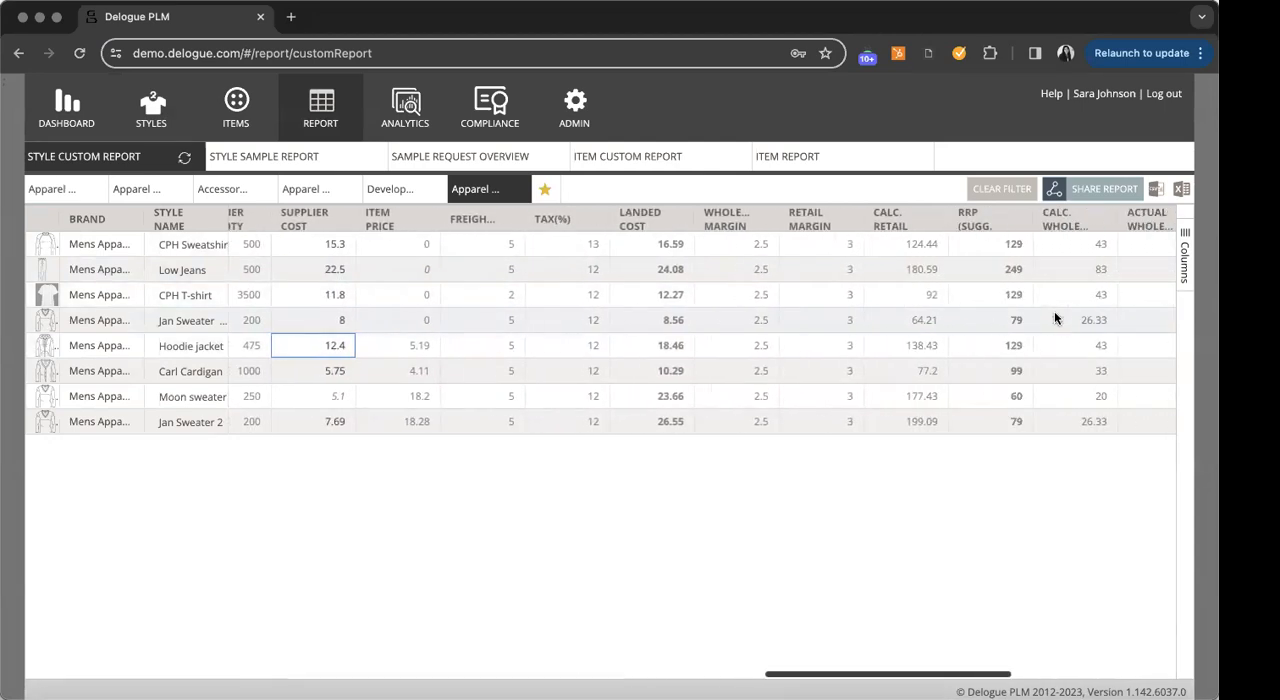
mouse_move(171, 220)
left_mouse_down()
mouse_move(638, 238)
mouse_move(165, 226)
left_mouse_up()
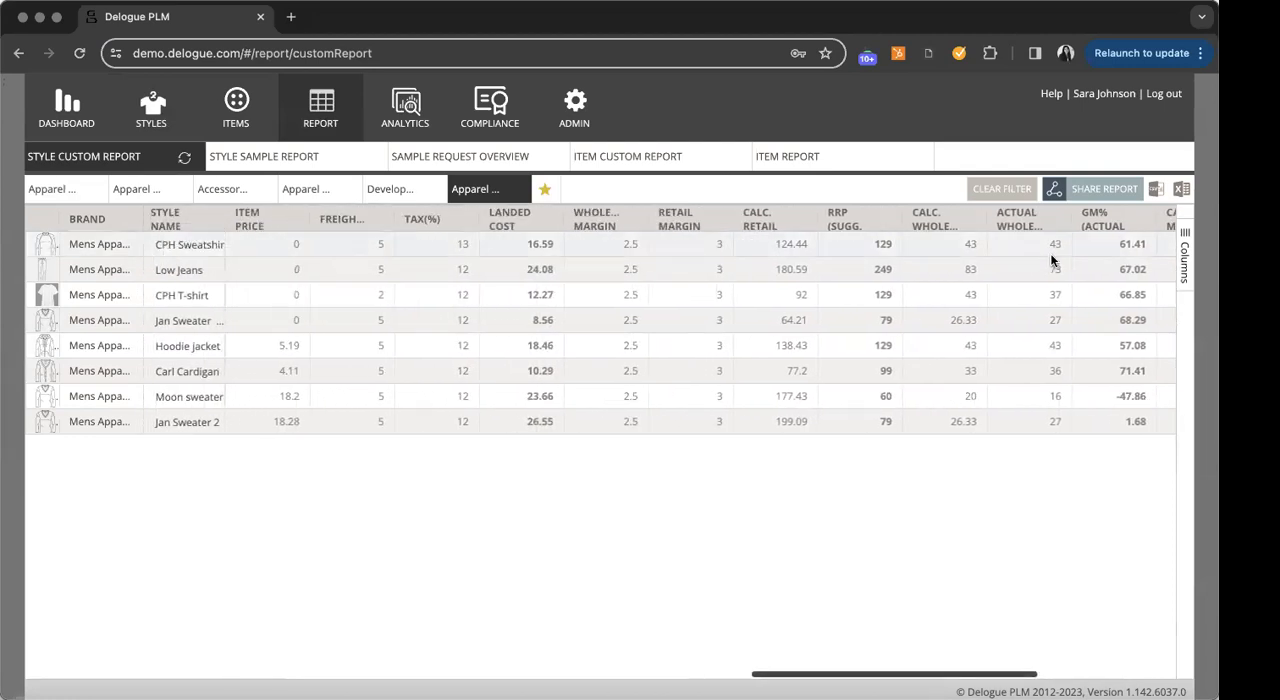